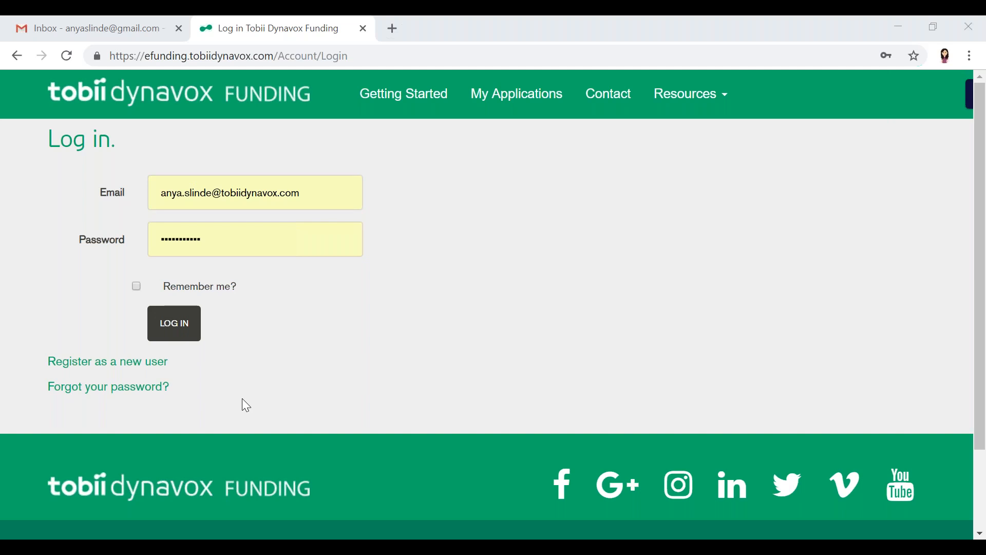
Start registering as a new user and enter the personal email address for the account
{"action": "left_click", "coordinate": [90, 366]}
{"action": "left_click", "coordinate": [194, 247]}
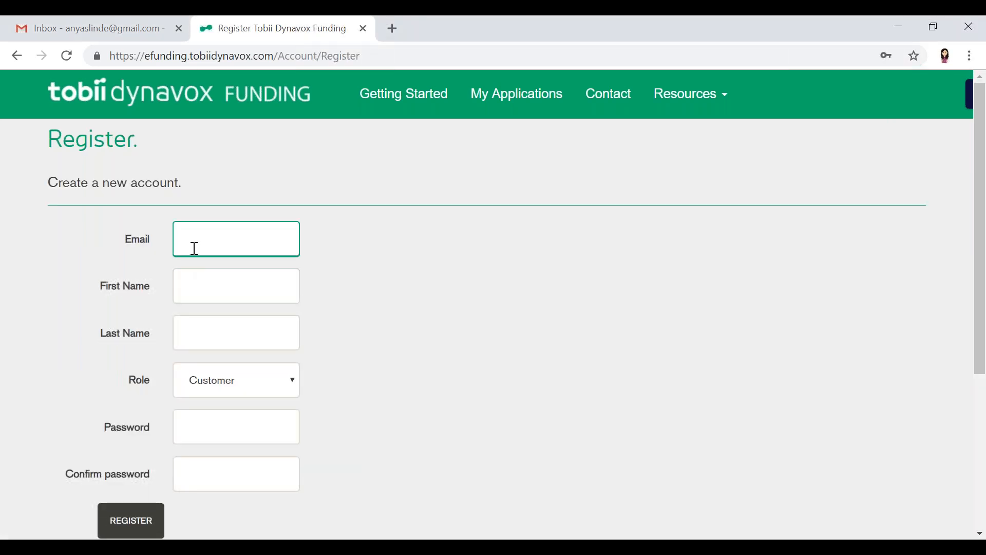
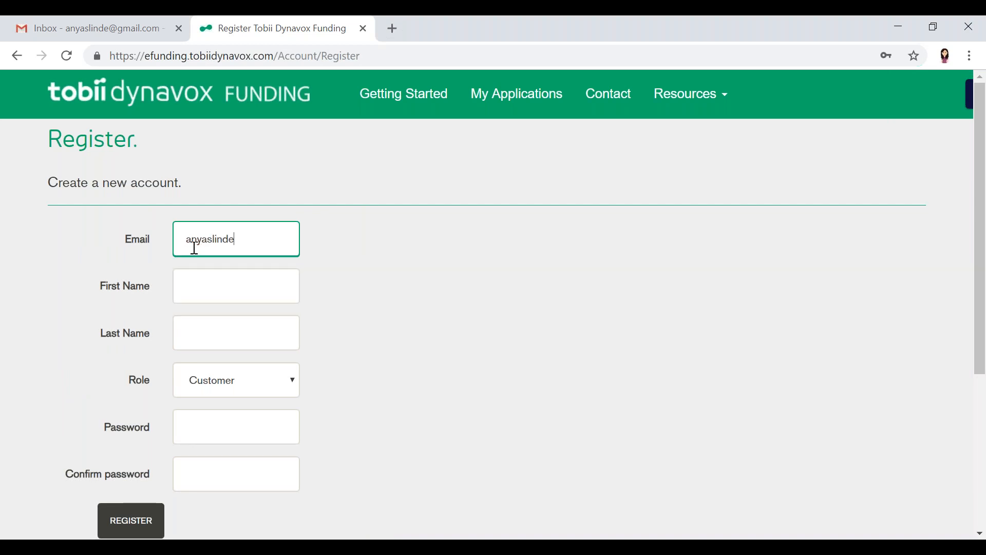
{"action": "key", "text": "Tab"}
Fill in the registrant's first and last name and set the role to SLP
{"action": "key", "text": "Tab"}
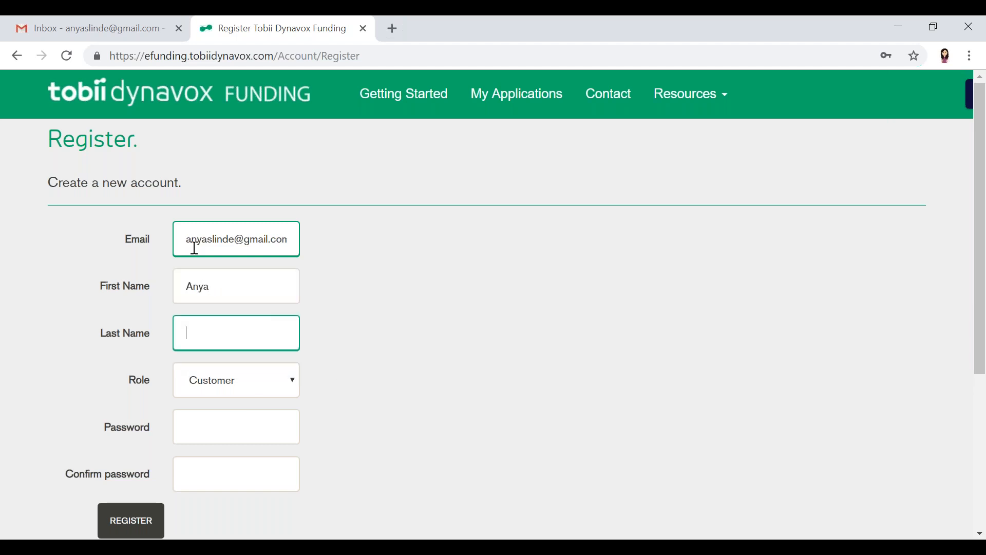
{"action": "key", "text": "Tab"}
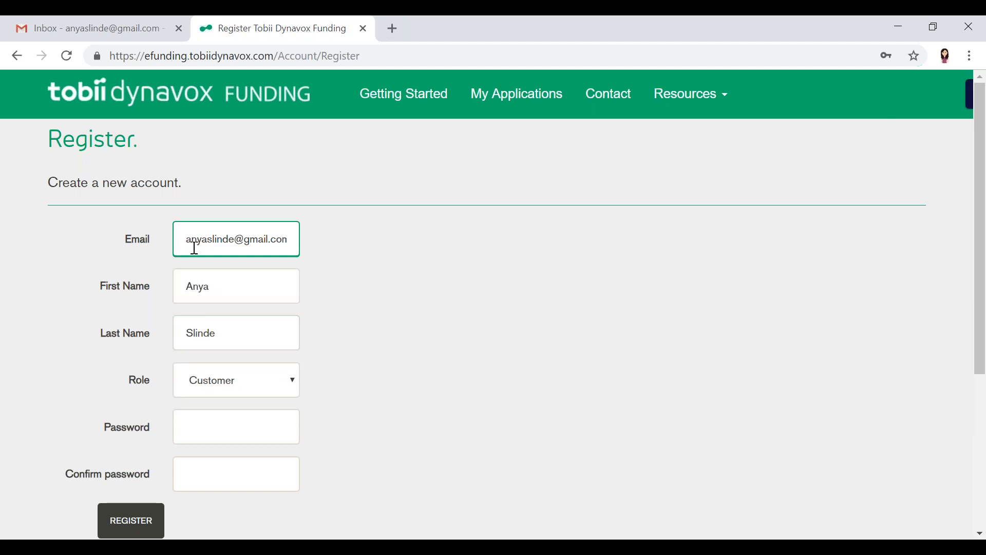
{"action": "left_click", "coordinate": [222, 384]}
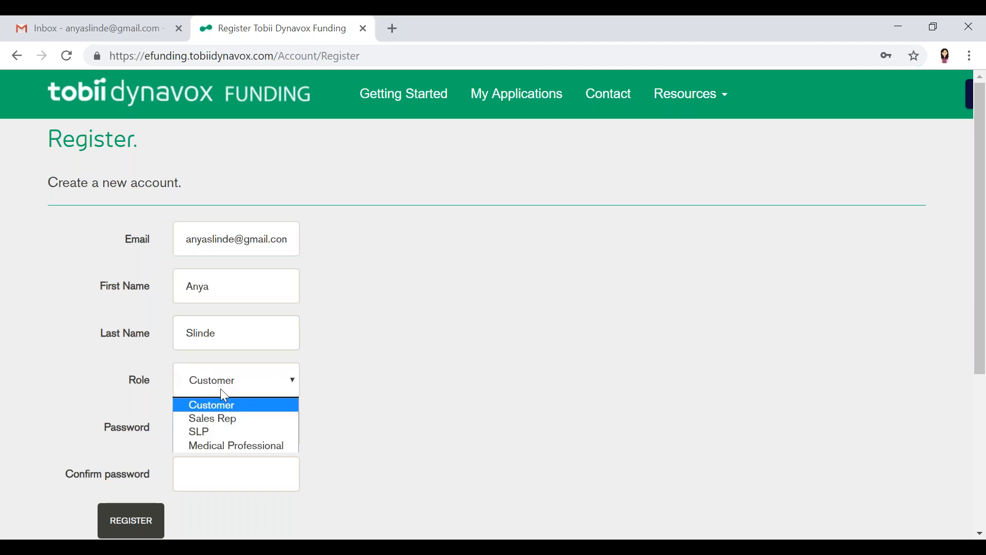
{"action": "left_click", "coordinate": [219, 432]}
Enter an account password that meets all the listed requirements and repeat it in the confirm password field
{"action": "left_click", "coordinate": [236, 437]}
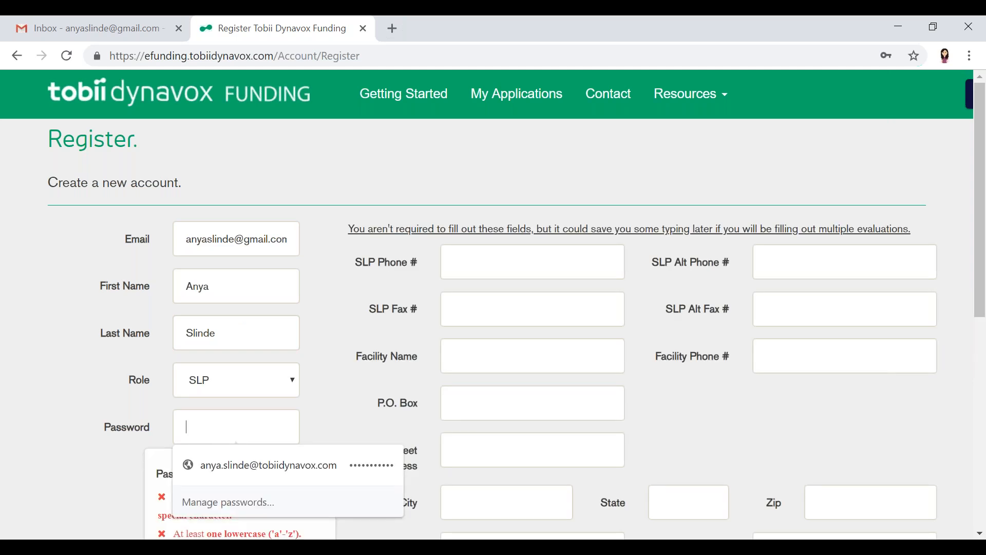
{"action": "type", "text": "********"}
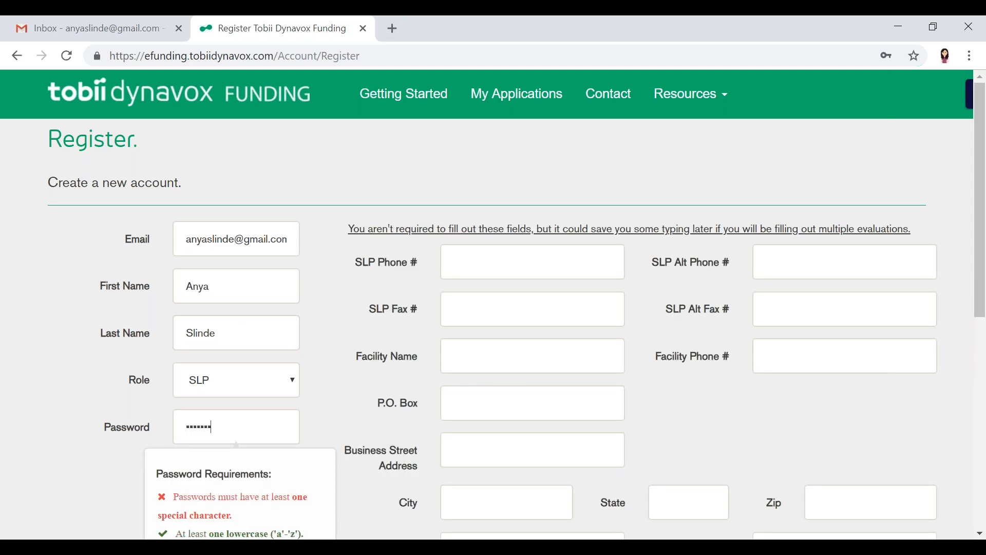
{"action": "type", "text": "***"}
{"action": "scroll", "coordinate": [240, 297], "scroll_direction": "down", "scroll_amount": 3}
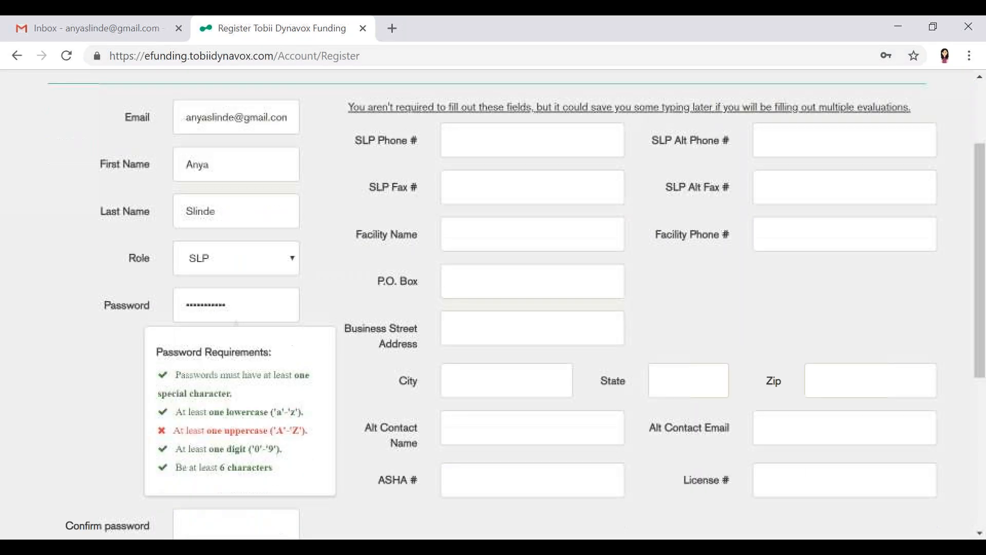
{"action": "left_click_drag", "start_coordinate": [240, 298], "coordinate": [67, 261]}
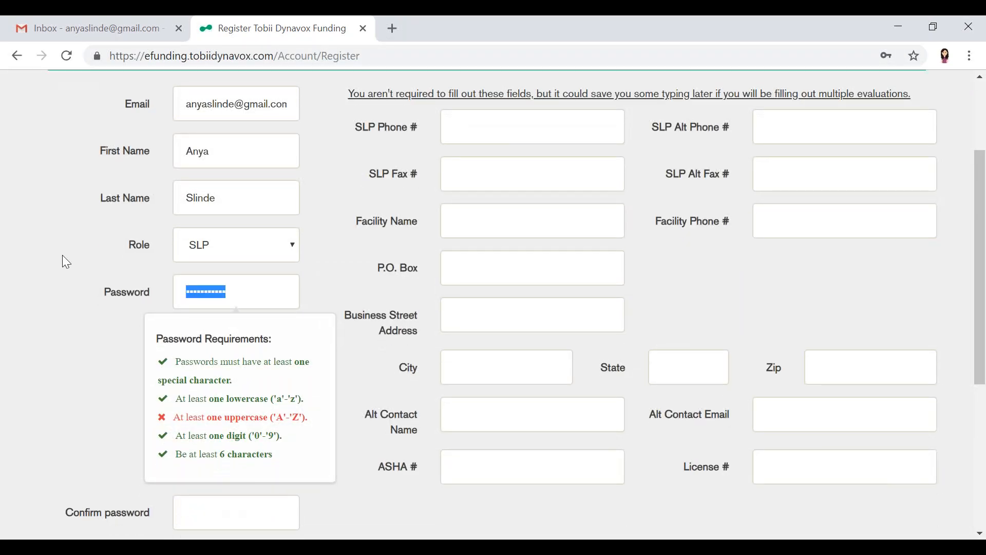
{"action": "type", "text": "************"}
{"action": "key", "text": "Tab"}
{"action": "type", "text": "***********"}
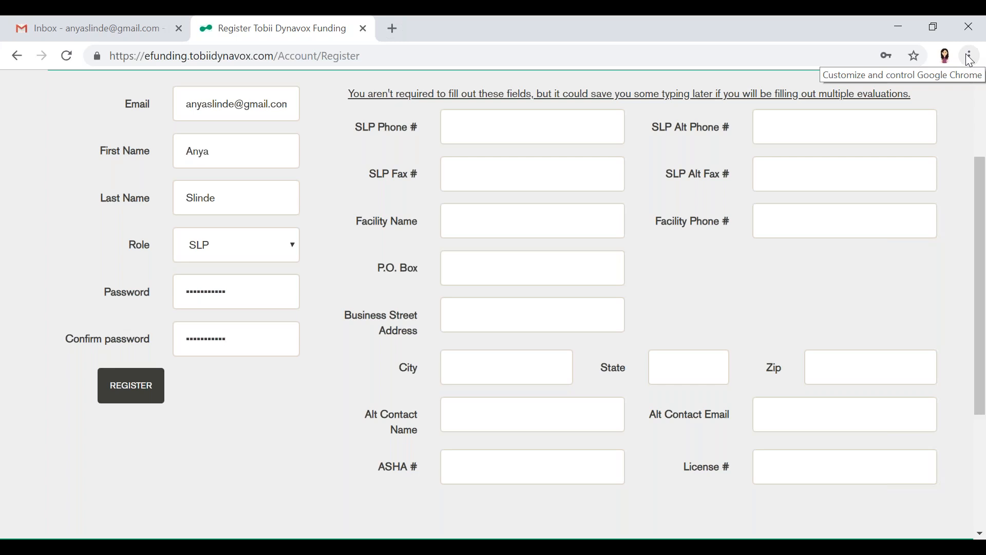
Submit the registration without the optional SLP details and save the login in the browser
{"action": "left_click", "coordinate": [457, 469]}
{"action": "left_click", "coordinate": [773, 478]}
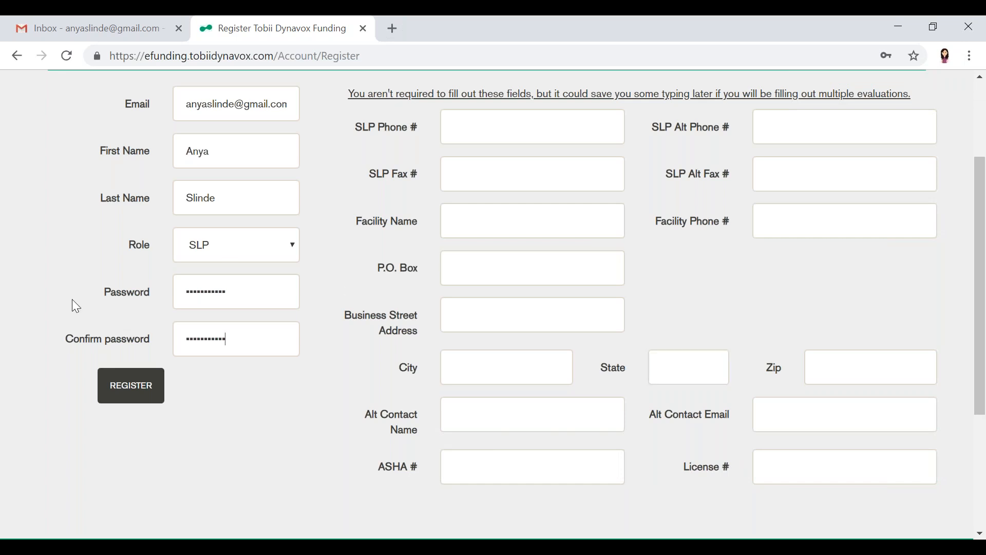
{"action": "left_click", "coordinate": [132, 396]}
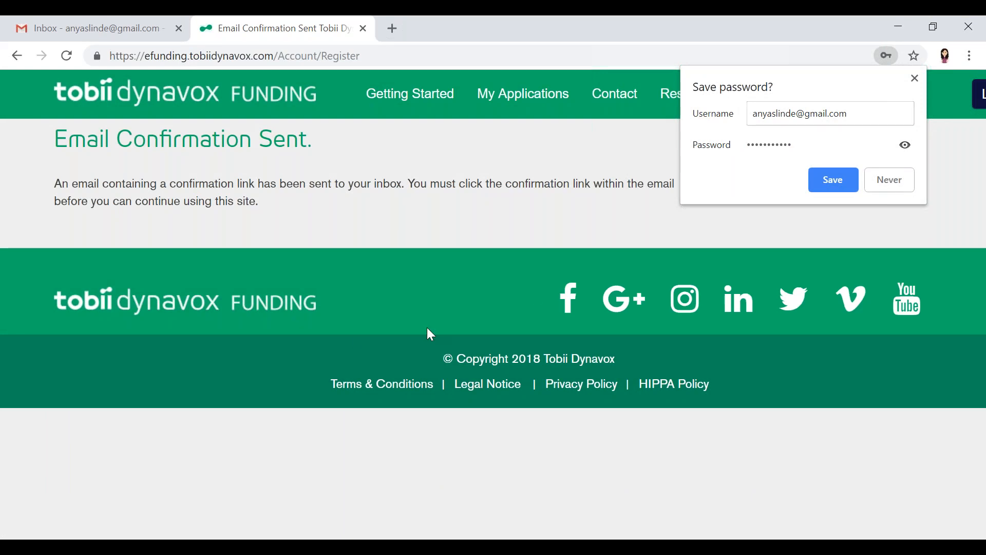
{"action": "left_click", "coordinate": [850, 176]}
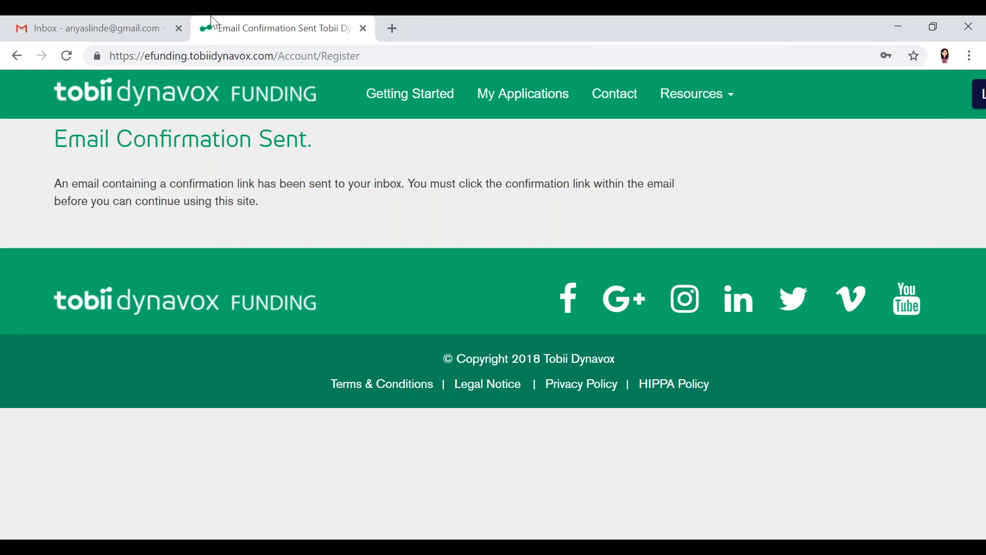
Switch to Gmail, open the "Please confirm your email address" message from eFunding NoReply and follow its confirmation link
{"action": "left_click", "coordinate": [136, 34]}
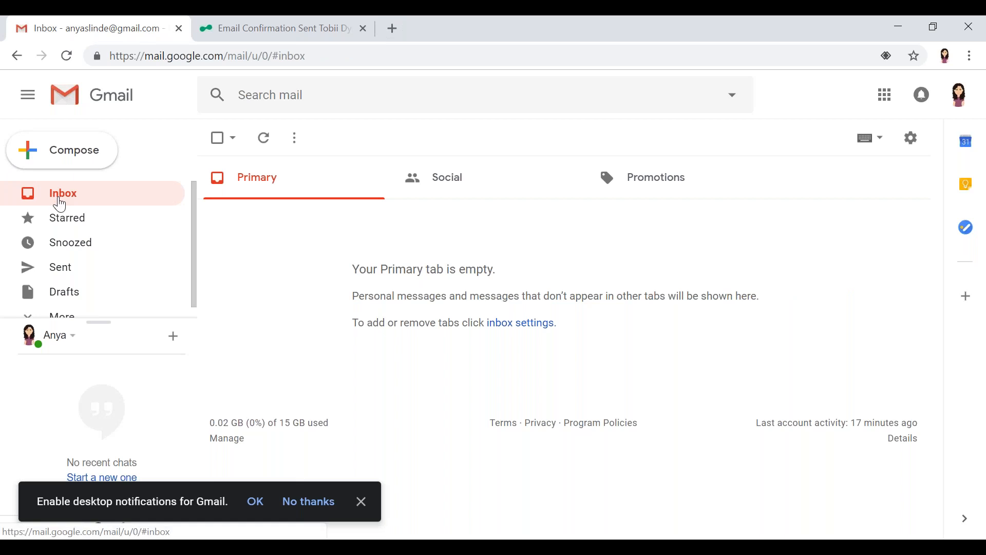
{"action": "left_click", "coordinate": [799, 58]}
{"action": "key", "text": "Return"}
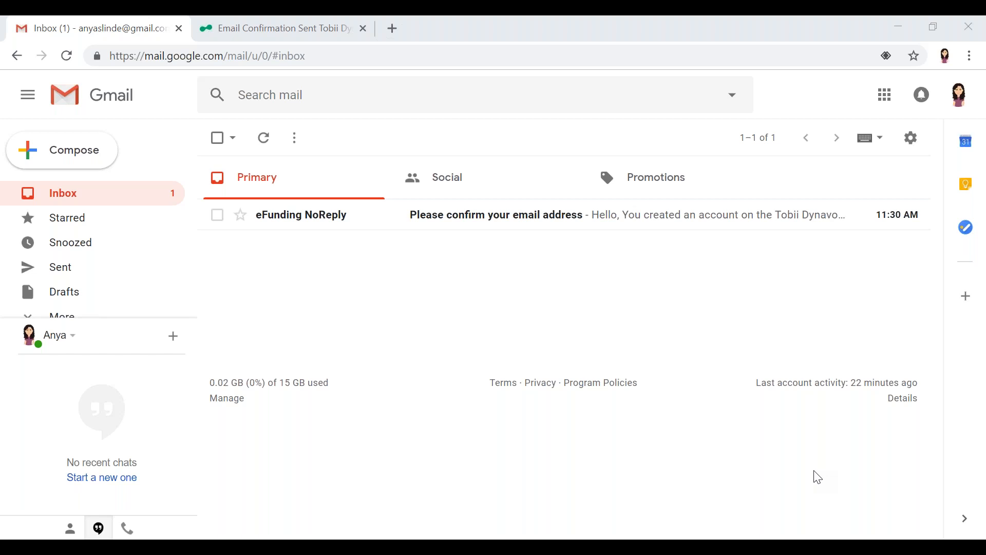
{"action": "left_click", "coordinate": [317, 221]}
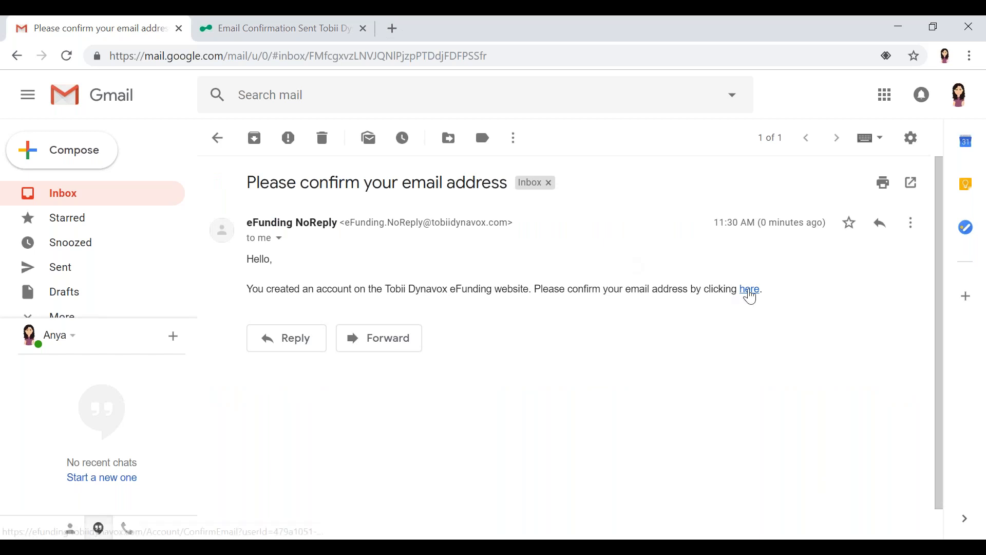
{"action": "left_click", "coordinate": [750, 291]}
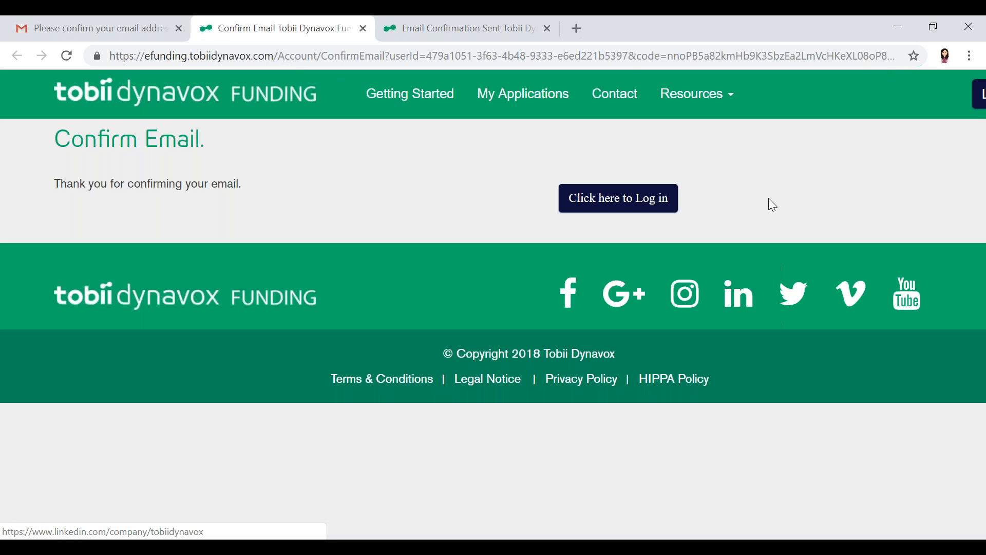
Log in to the funding site with the confirmed account and open the My Applications page
{"action": "left_click", "coordinate": [629, 193]}
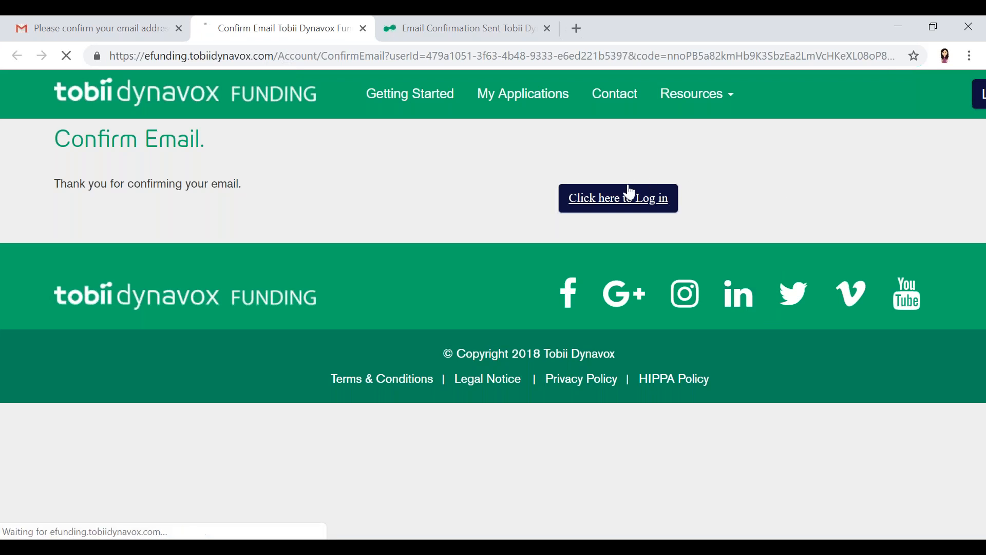
{"action": "left_click", "coordinate": [173, 339]}
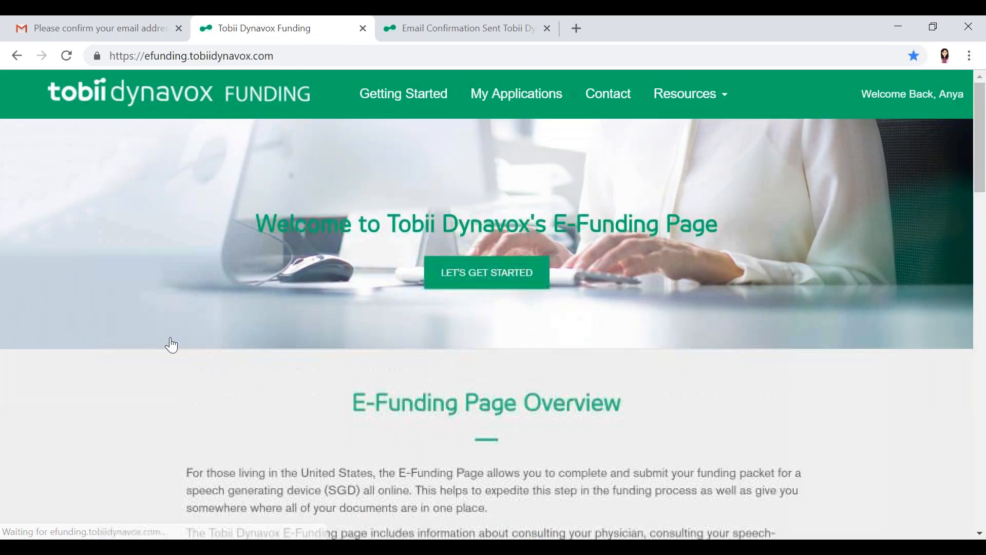
{"action": "left_click", "coordinate": [540, 91]}
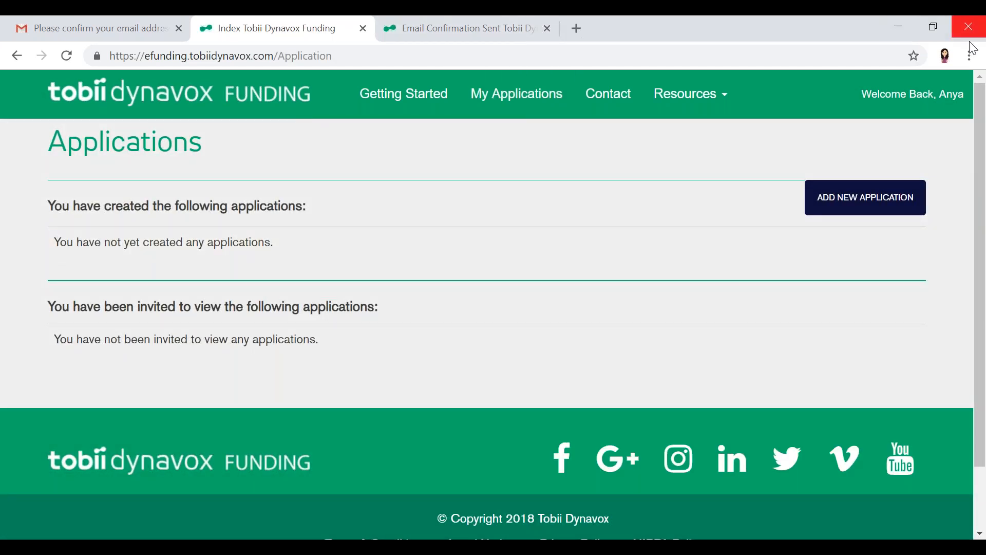
Create a new application with client first name TEST, last name TESTER and the client's zip code
{"action": "left_click", "coordinate": [855, 204]}
{"action": "left_click", "coordinate": [230, 332]}
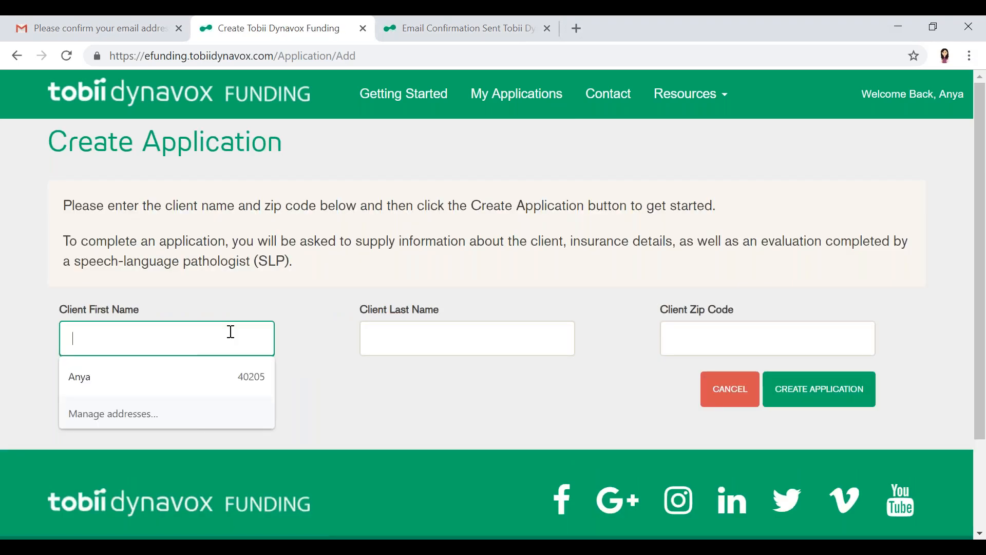
{"action": "type", "text": "TEST"}
{"action": "key", "text": "Tab"}
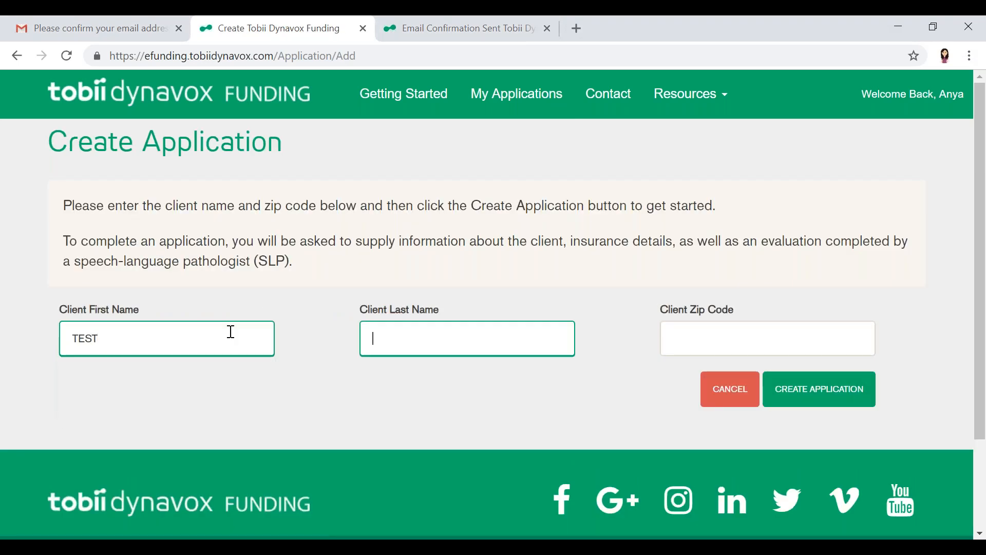
{"action": "type", "text": "TESTER"}
{"action": "left_click", "coordinate": [682, 346]}
{"action": "type", "text": "402"}
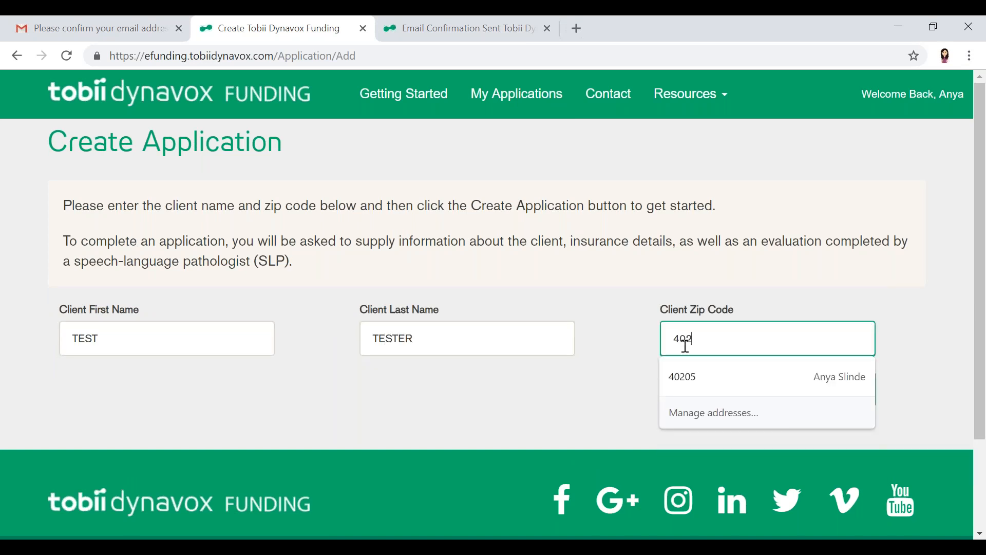
{"action": "type", "text": "04"}
{"action": "left_click", "coordinate": [821, 390]}
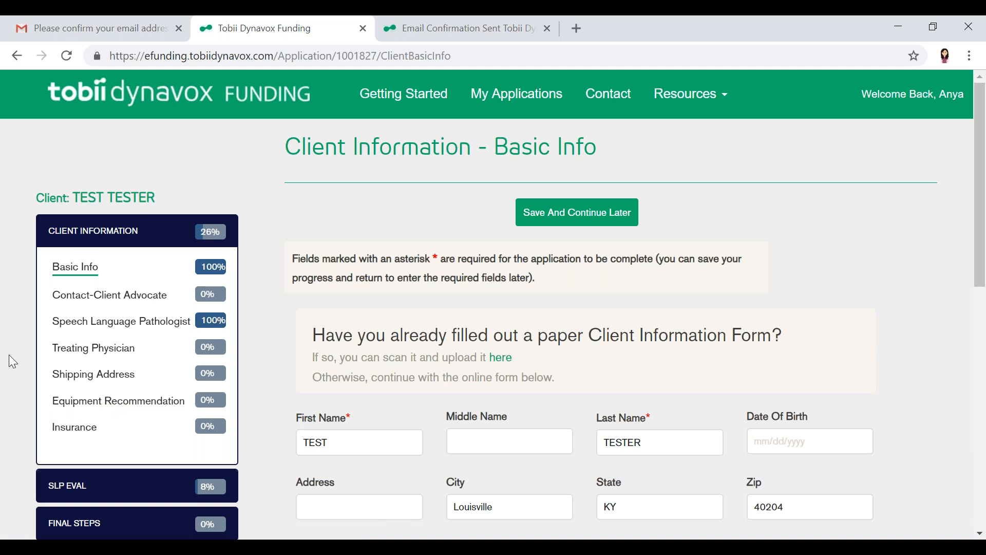
In Basic Info, set gender to Male, marital status to Single and current residence to Home, and continue to the following section
{"action": "left_click", "coordinate": [567, 436]}
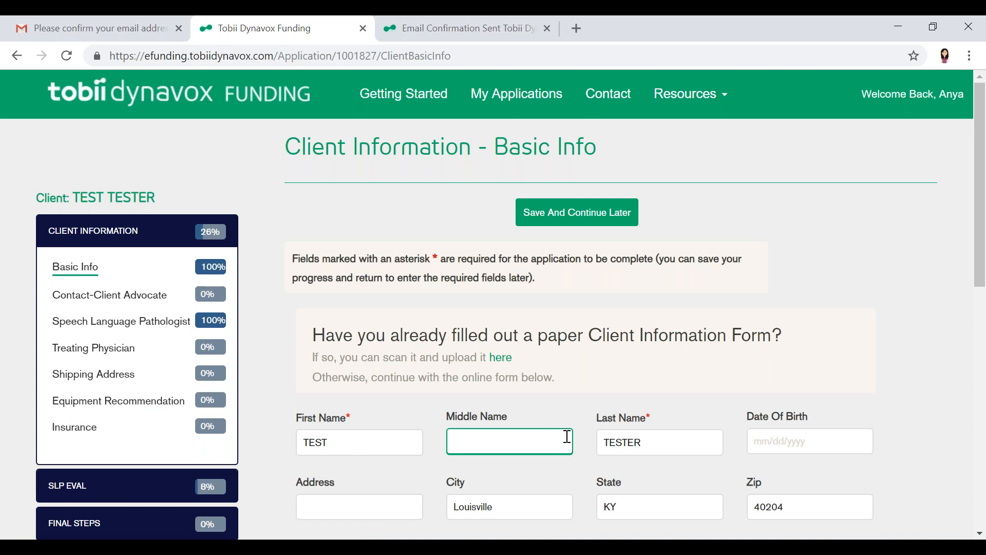
{"action": "scroll", "coordinate": [567, 436], "scroll_direction": "down", "scroll_amount": 6}
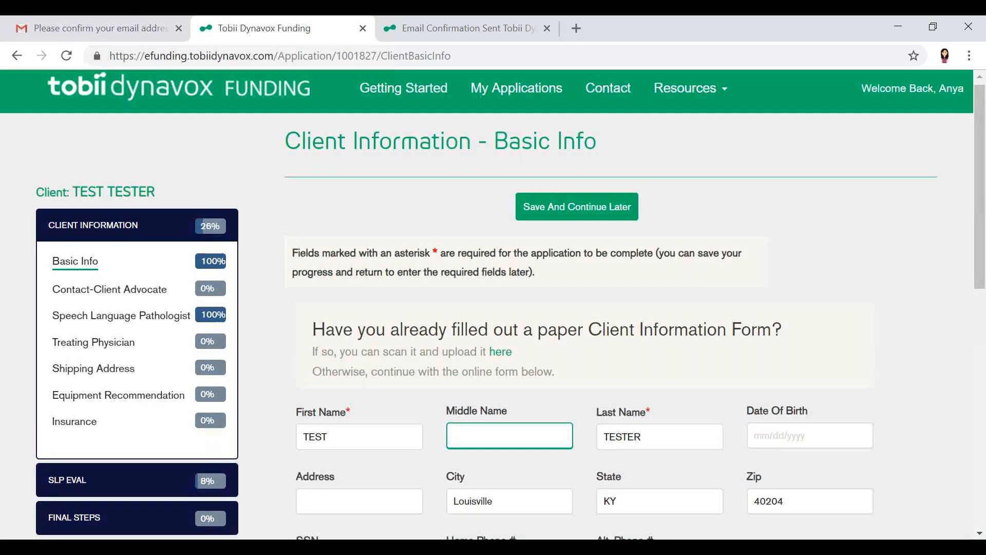
{"action": "scroll", "coordinate": [567, 308], "scroll_direction": "down", "scroll_amount": 1}
{"action": "scroll", "coordinate": [567, 308], "scroll_direction": "up", "scroll_amount": 2}
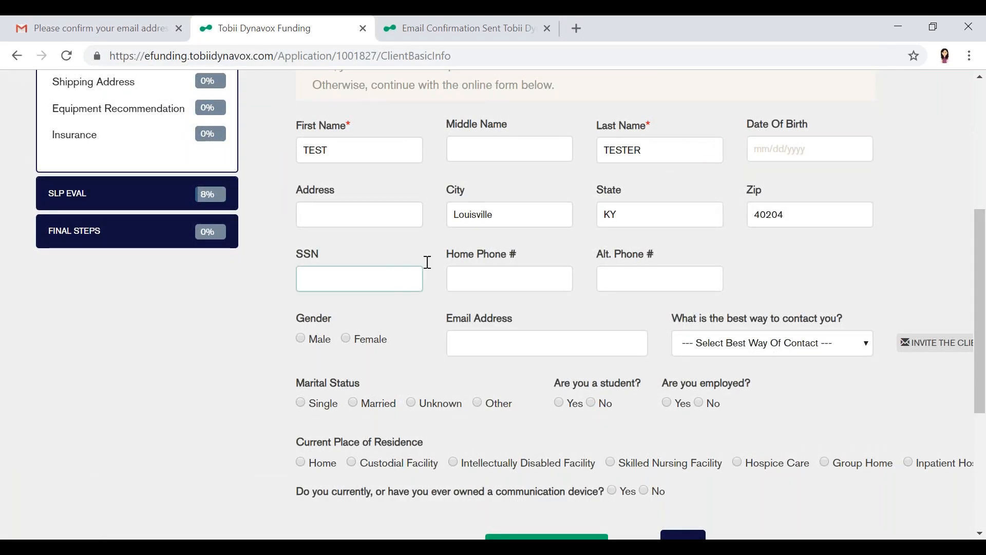
{"action": "scroll", "coordinate": [689, 353], "scroll_direction": "down", "scroll_amount": 1}
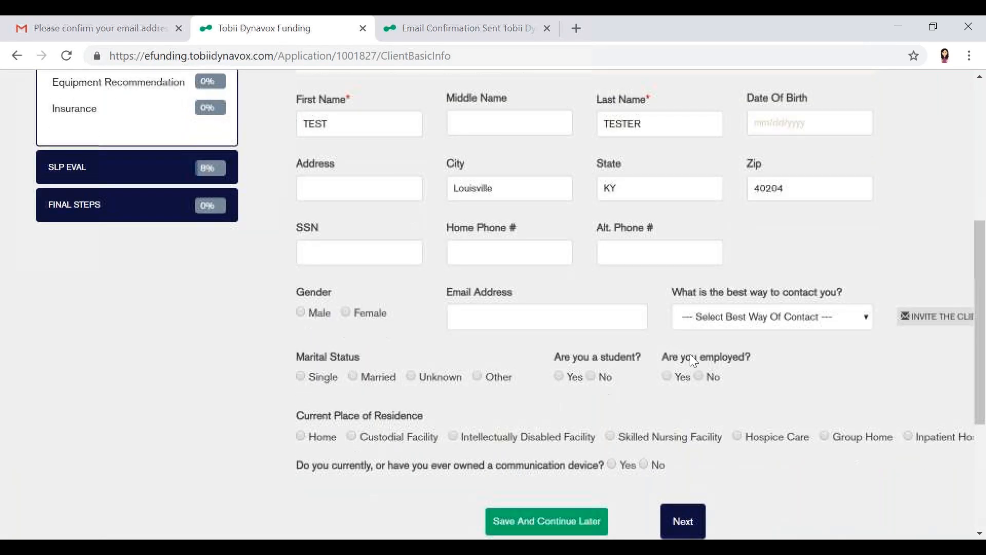
{"action": "left_click", "coordinate": [301, 376]}
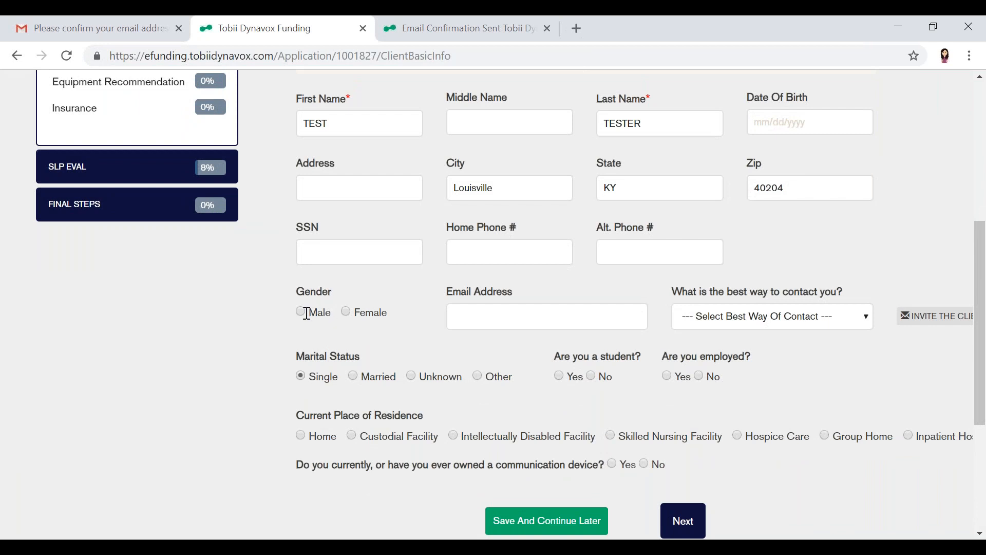
{"action": "left_click", "coordinate": [580, 318]}
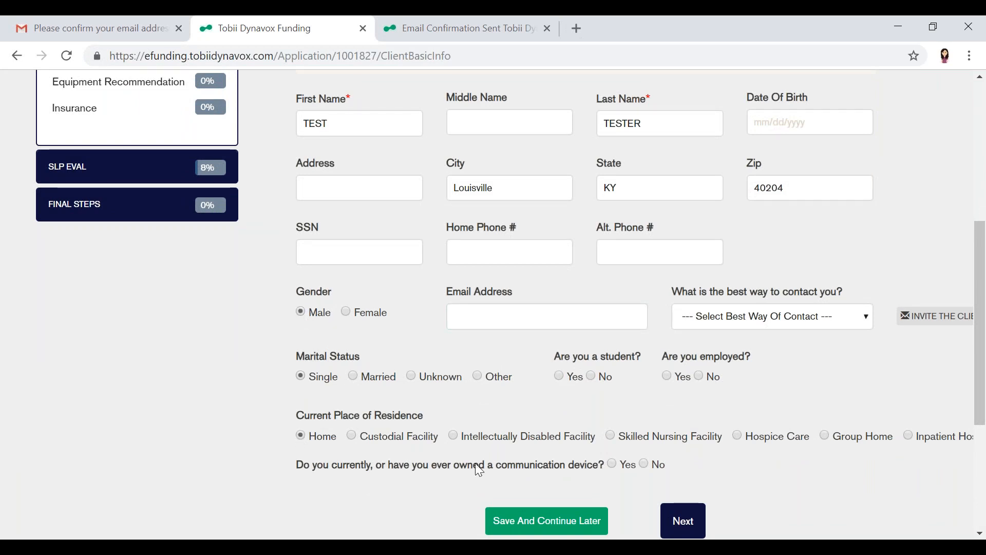
{"action": "left_click", "coordinate": [683, 519]}
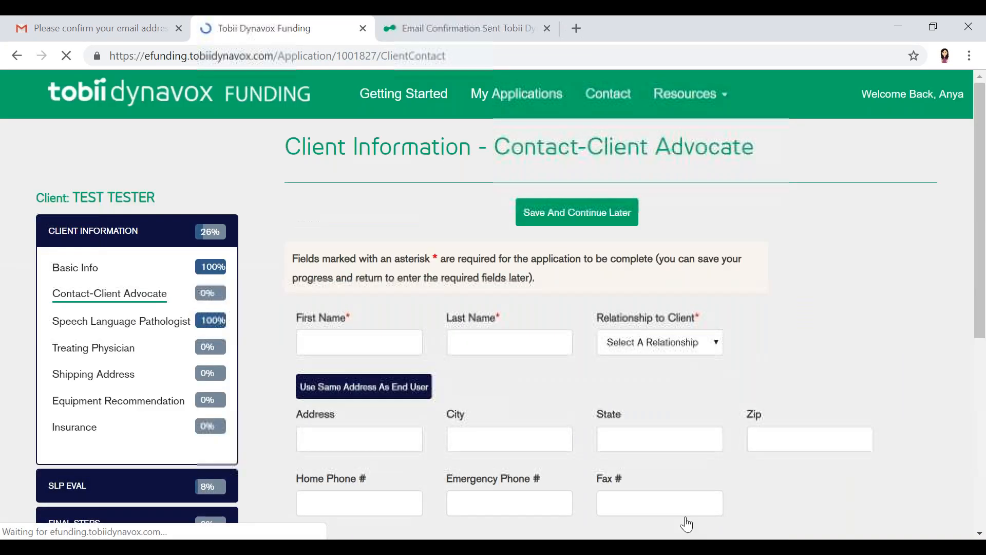
In Contact-Client Advocate, set the relationship to client to Parent and continue to the following section with the remaining required fields empty
{"action": "left_click", "coordinate": [687, 498]}
{"action": "scroll", "coordinate": [687, 495], "scroll_direction": "down", "scroll_amount": 3}
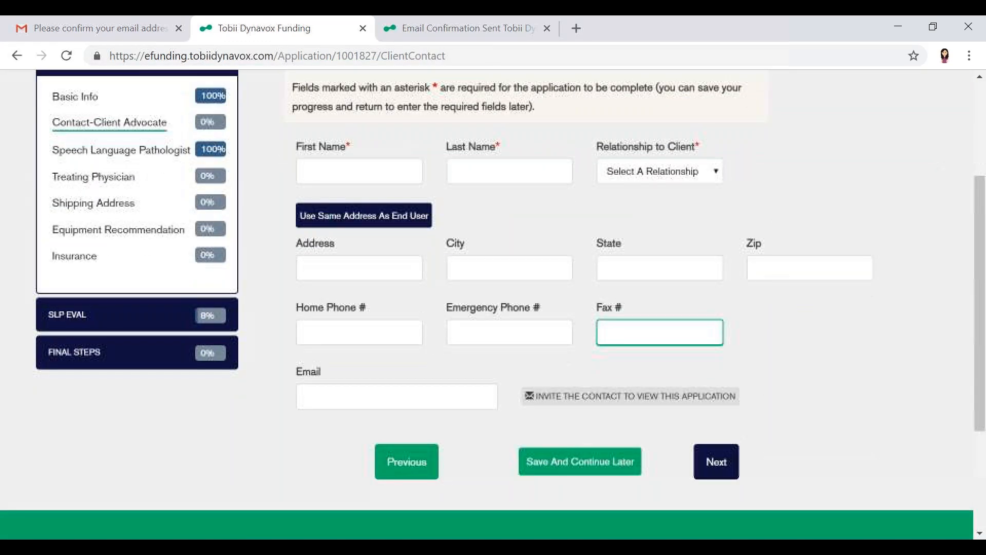
{"action": "scroll", "coordinate": [493, 308], "scroll_direction": "up", "scroll_amount": 3}
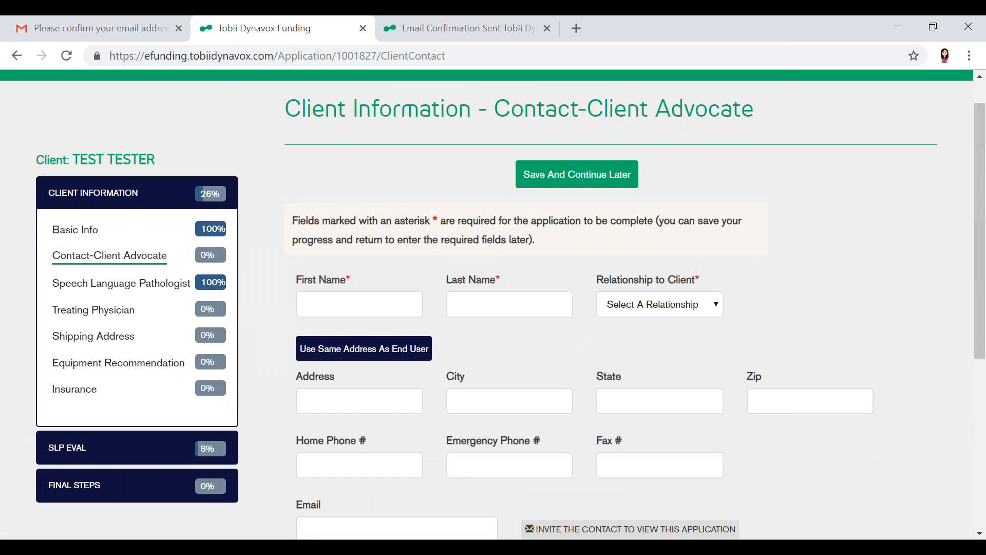
{"action": "scroll", "coordinate": [623, 195], "scroll_direction": "down", "scroll_amount": 2}
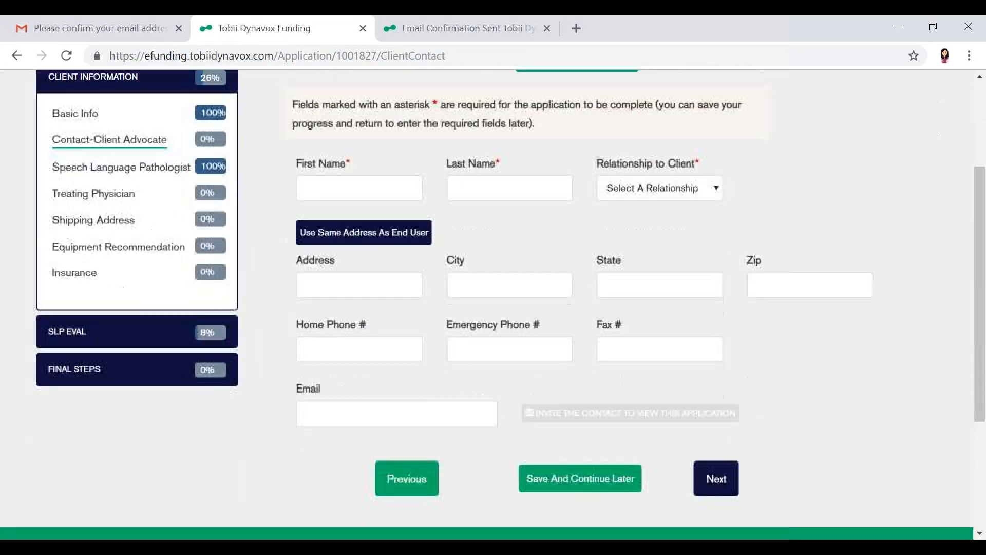
{"action": "left_click", "coordinate": [626, 200]}
{"action": "left_click", "coordinate": [623, 227]}
{"action": "left_click", "coordinate": [475, 186]}
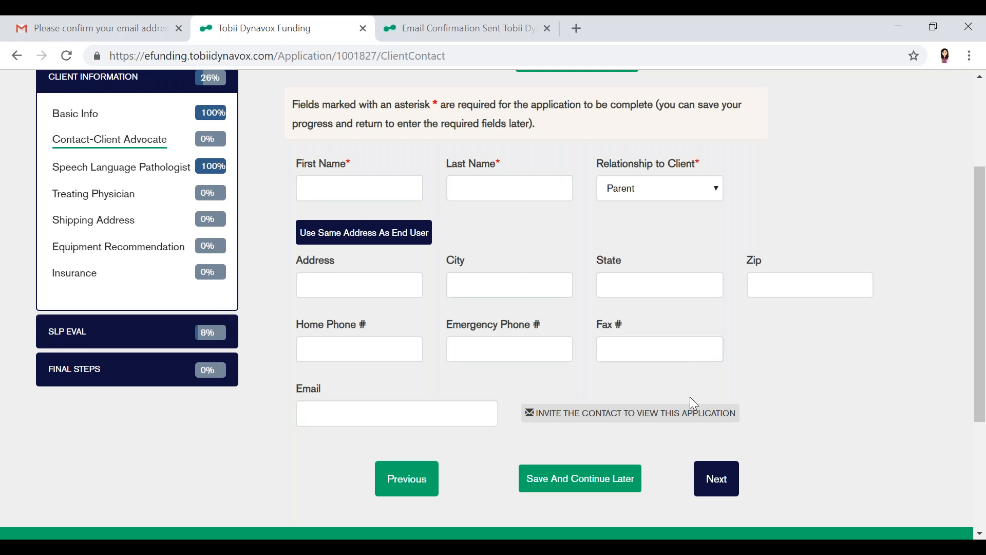
{"action": "left_click", "coordinate": [700, 477]}
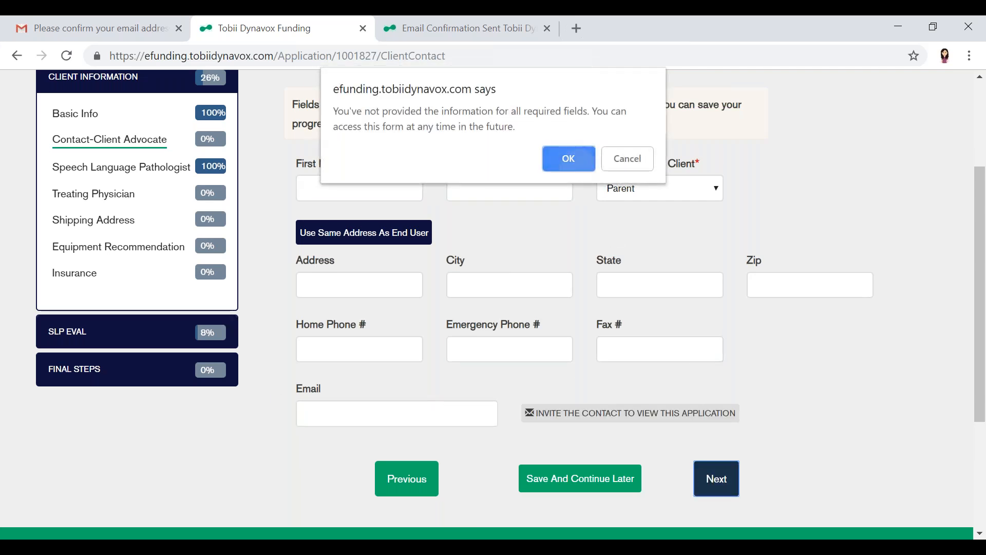
{"action": "key", "text": "Return"}
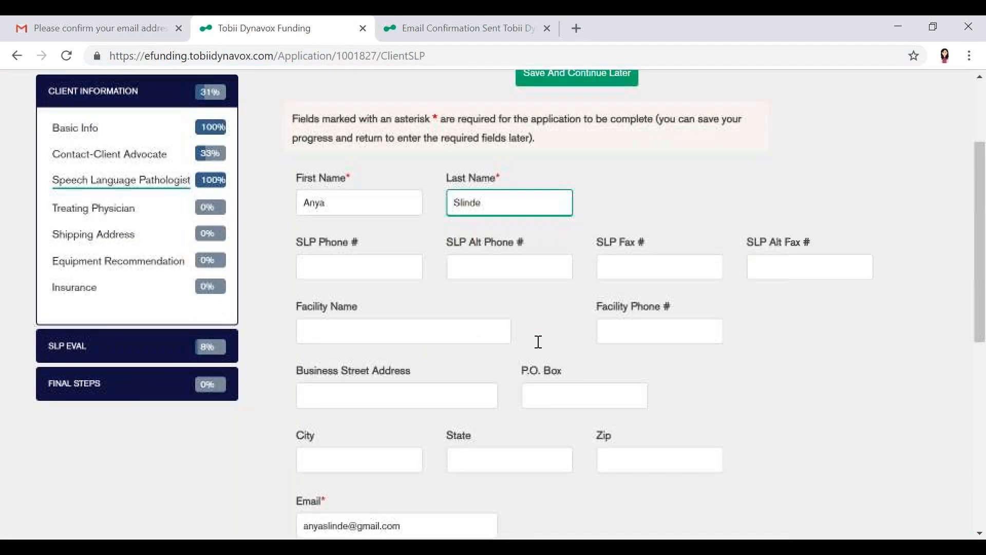
Review the Speech Language Pathologist details and continue to the Treating Physician section
{"action": "scroll", "coordinate": [538, 342], "scroll_direction": "down", "scroll_amount": 1}
{"action": "scroll", "coordinate": [538, 341], "scroll_direction": "up", "scroll_amount": 2}
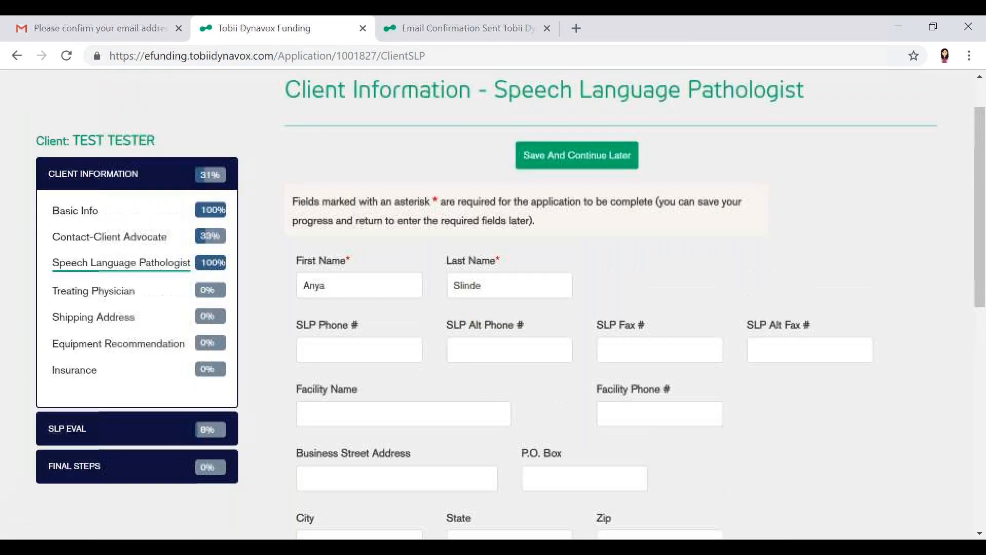
{"action": "scroll", "coordinate": [360, 236], "scroll_direction": "down", "scroll_amount": 2}
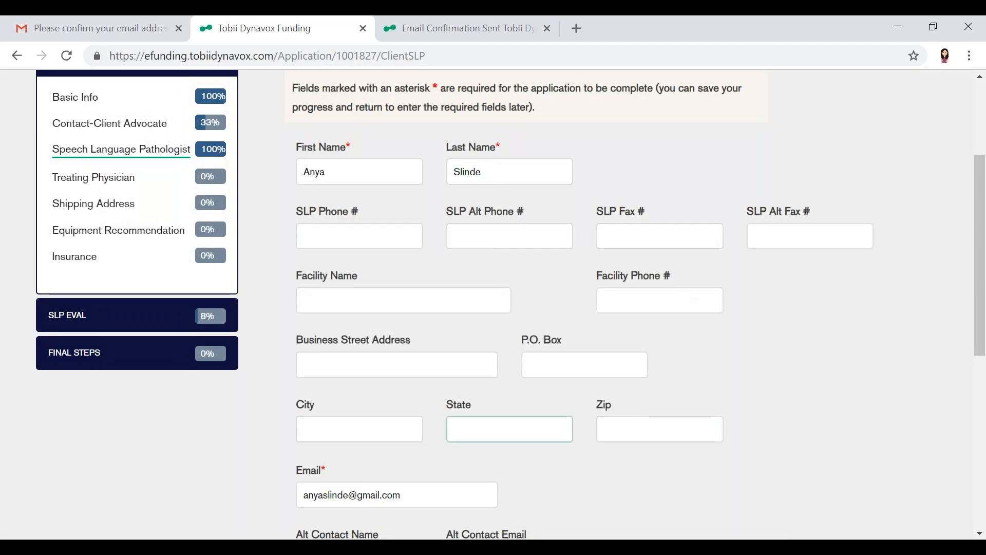
{"action": "scroll", "coordinate": [439, 394], "scroll_direction": "down", "scroll_amount": 2}
{"action": "scroll", "coordinate": [440, 396], "scroll_direction": "down", "scroll_amount": 4}
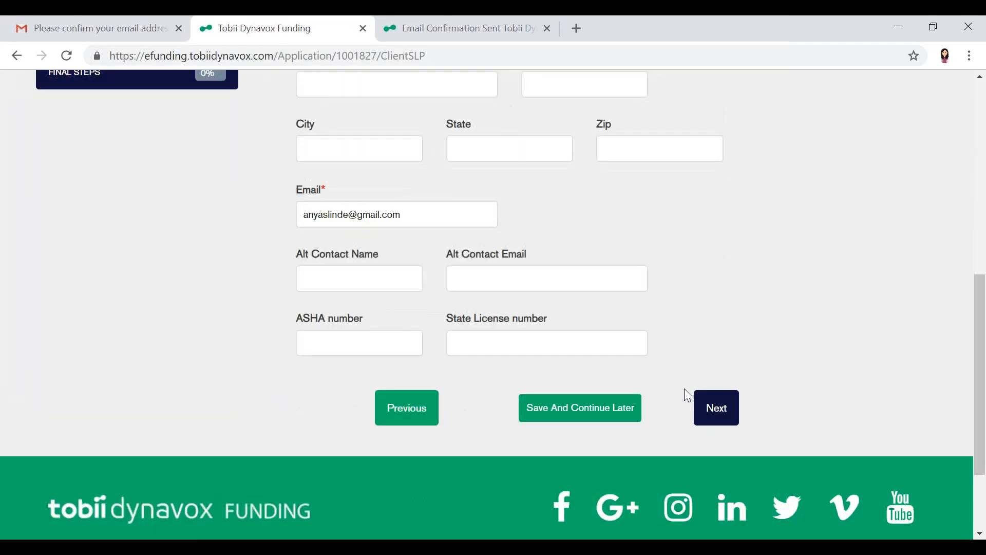
{"action": "left_click", "coordinate": [707, 409]}
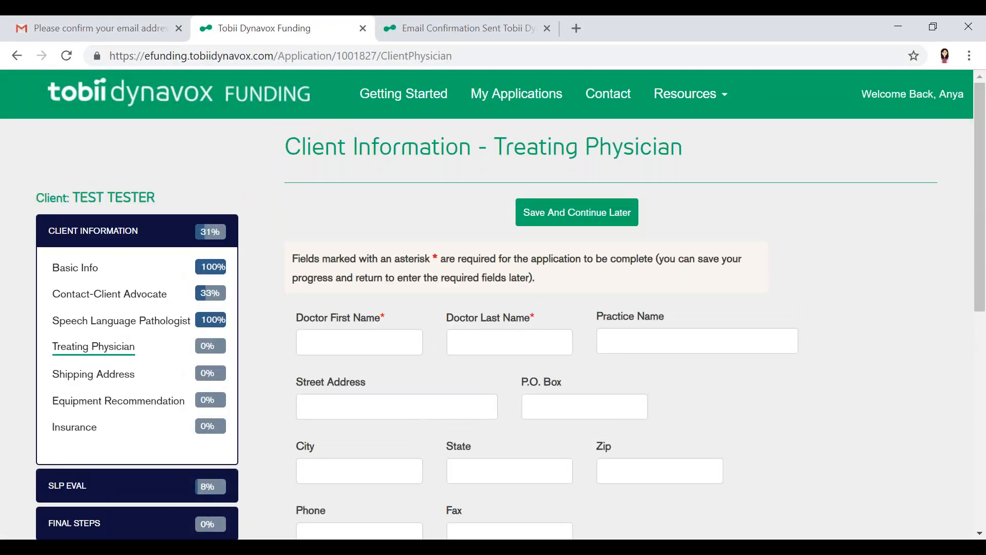
Skip the Treating Physician and Shipping Address sections without filling them in and continue to Equipment Recommendation
{"action": "scroll", "coordinate": [493, 308], "scroll_direction": "down", "scroll_amount": 5}
{"action": "left_click", "coordinate": [731, 483]}
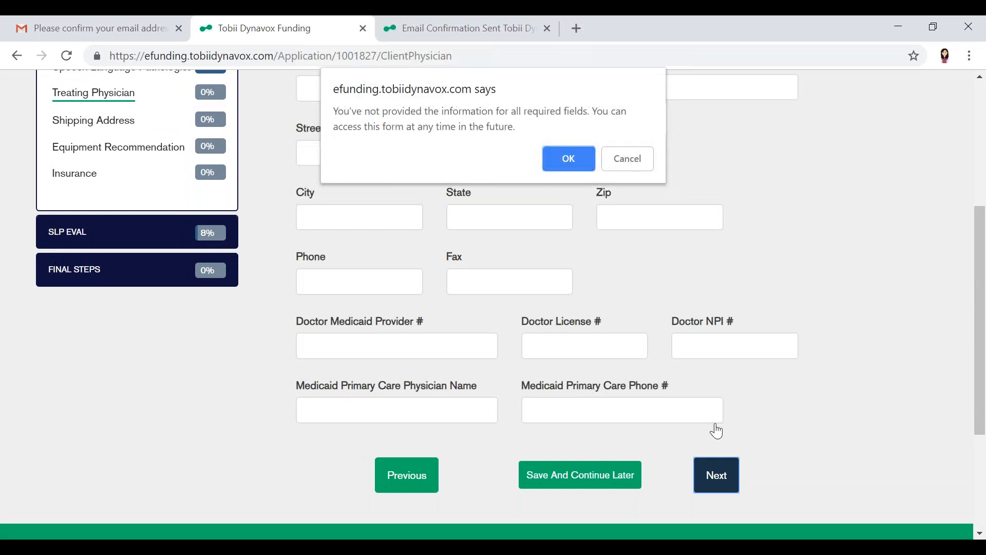
{"action": "left_click", "coordinate": [568, 158]}
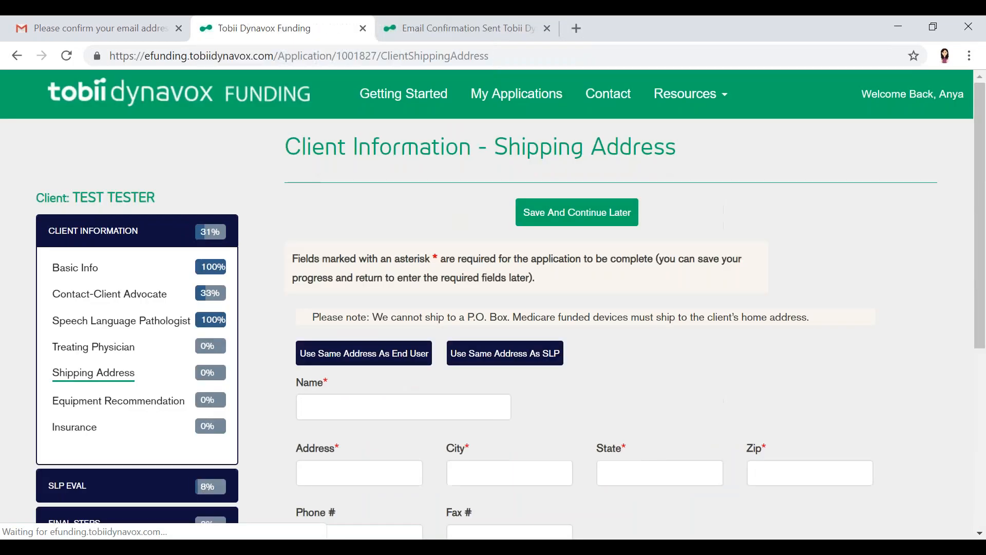
{"action": "scroll", "coordinate": [493, 308], "scroll_direction": "down", "scroll_amount": 3}
{"action": "scroll", "coordinate": [493, 308], "scroll_direction": "up", "scroll_amount": 2}
{"action": "scroll", "coordinate": [493, 308], "scroll_direction": "down", "scroll_amount": 5}
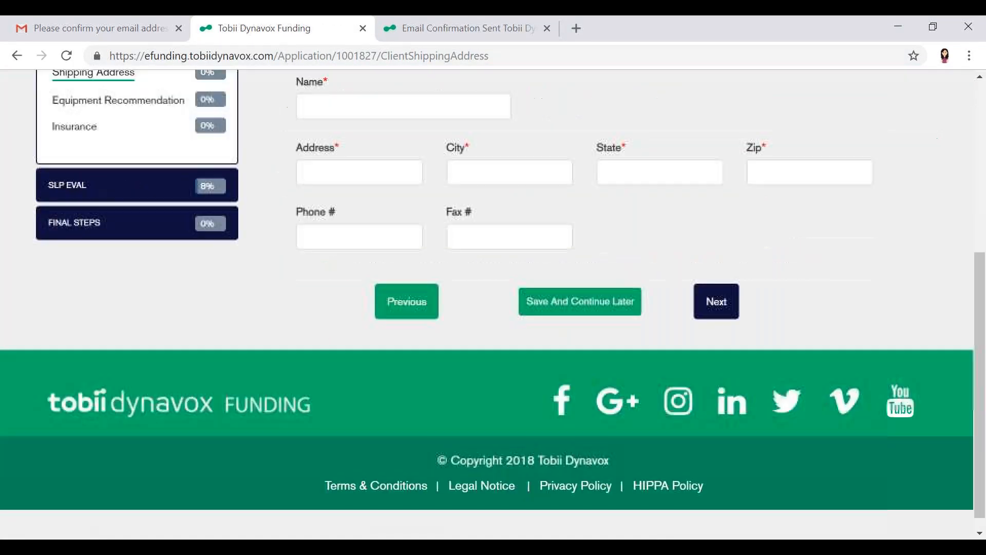
{"action": "left_click", "coordinate": [716, 301]}
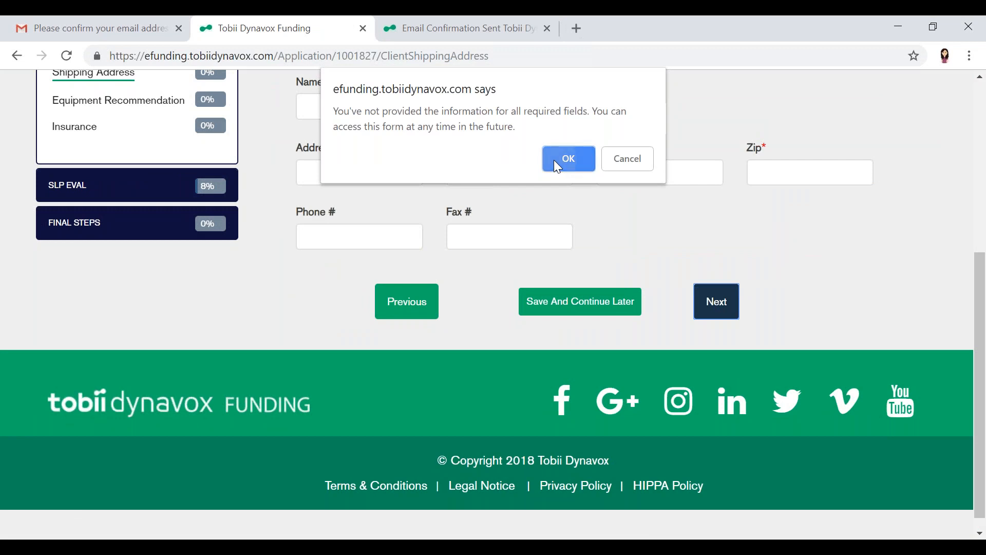
{"action": "left_click", "coordinate": [556, 163]}
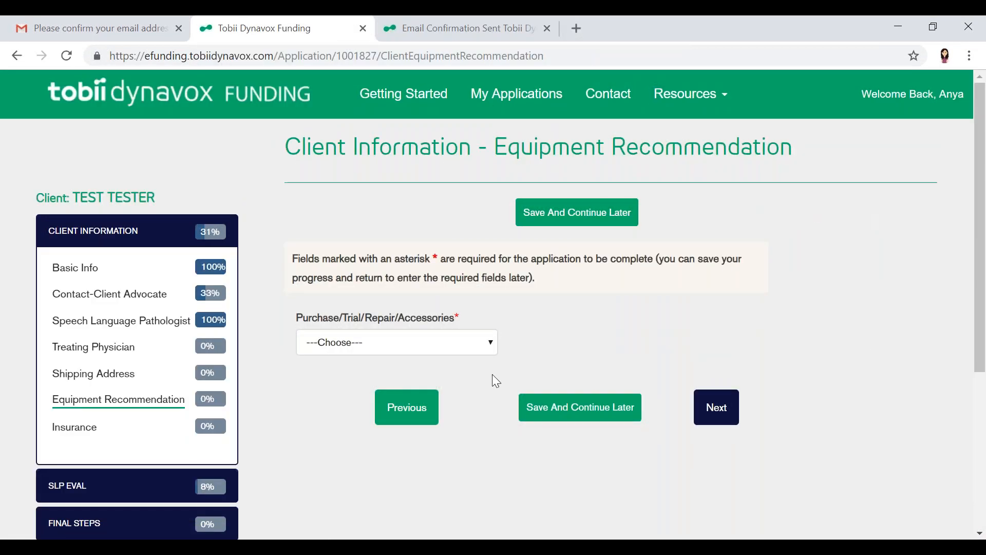
In Equipment Recommendation, choose Purchase and select I-12 w/ Eye Gaze Interaction as the speech generating device
{"action": "left_click", "coordinate": [455, 351]}
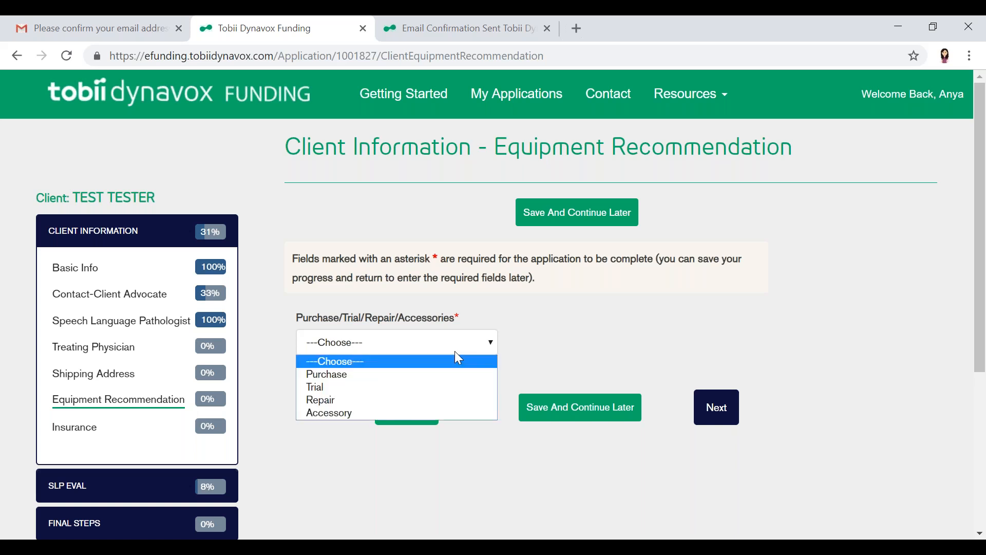
{"action": "left_click", "coordinate": [404, 381]}
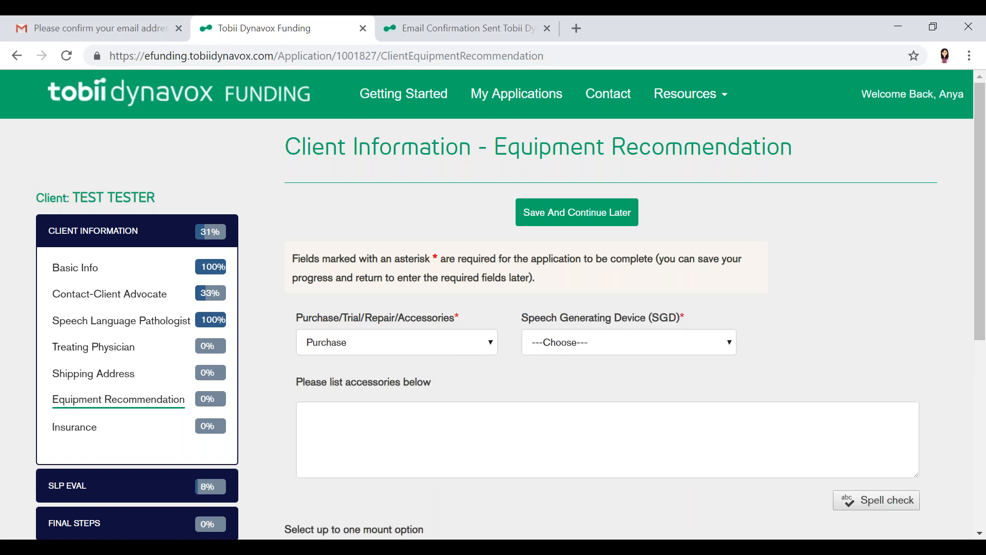
{"action": "left_click", "coordinate": [612, 344]}
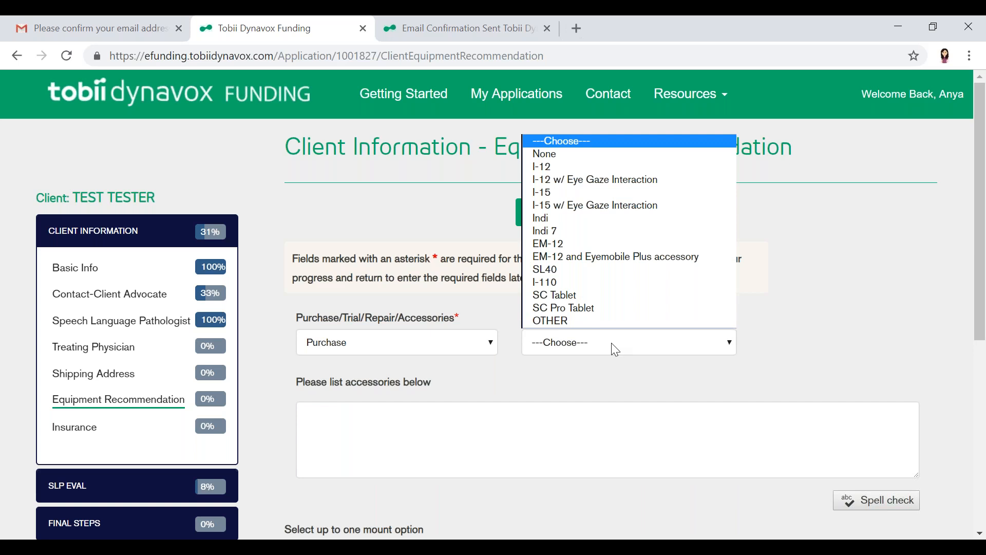
{"action": "left_click", "coordinate": [594, 181]}
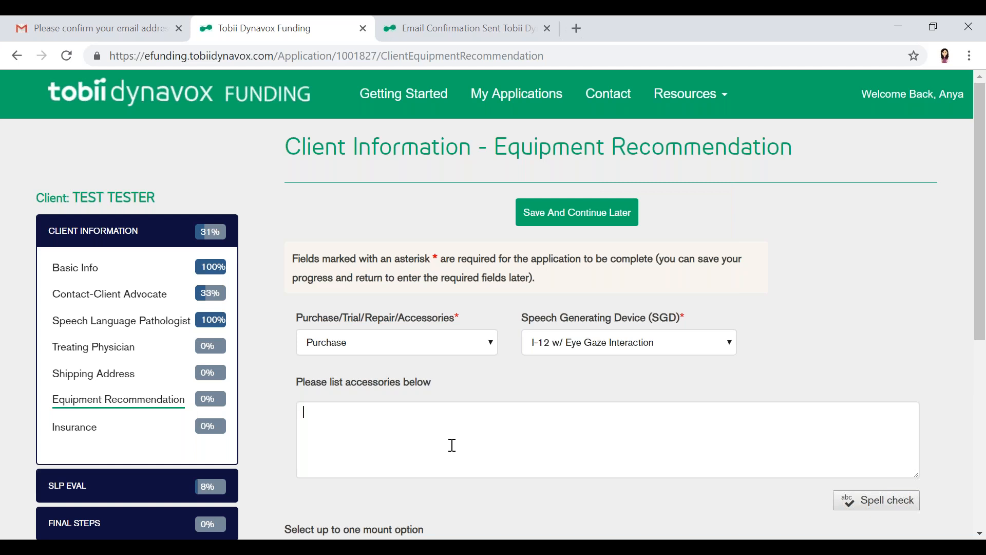
Set Universal Mount to Yes, list "Wheelchair & Table Top Mount" as accessories and continue to the Insurance section
{"action": "scroll", "coordinate": [452, 444], "scroll_direction": "down", "scroll_amount": 2}
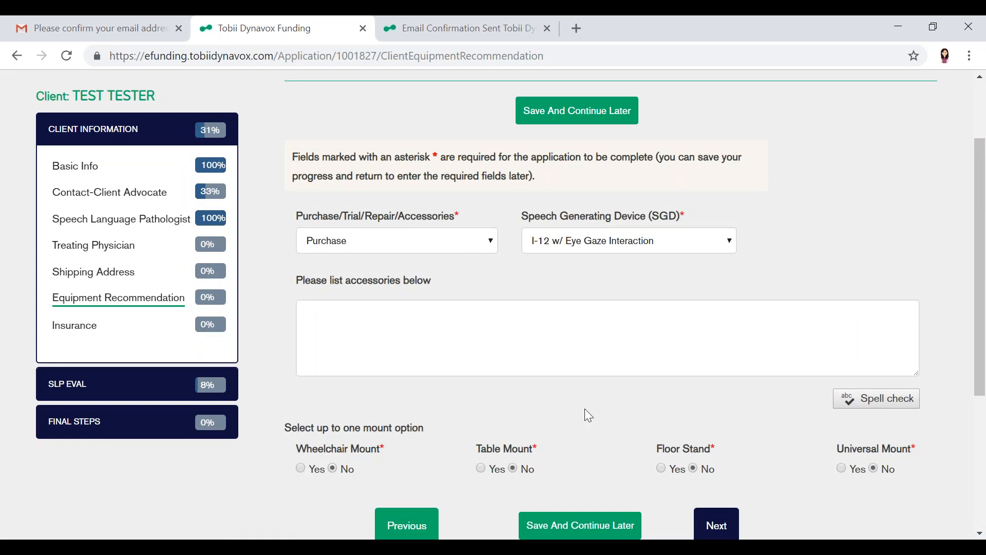
{"action": "left_click", "coordinate": [843, 468]}
{"action": "left_click", "coordinate": [669, 347]}
{"action": "type", "text": "Wheelchair & Tablets"}
{"action": "key", "text": "BackSpace"}
{"action": "type", "text": "Top Moun"}
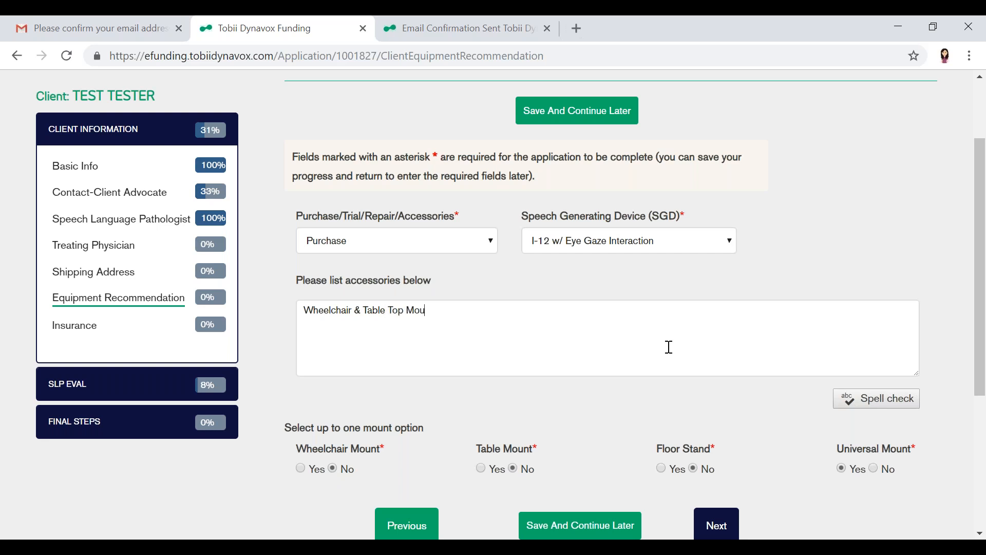
{"action": "scroll", "coordinate": [671, 322], "scroll_direction": "down", "scroll_amount": 1}
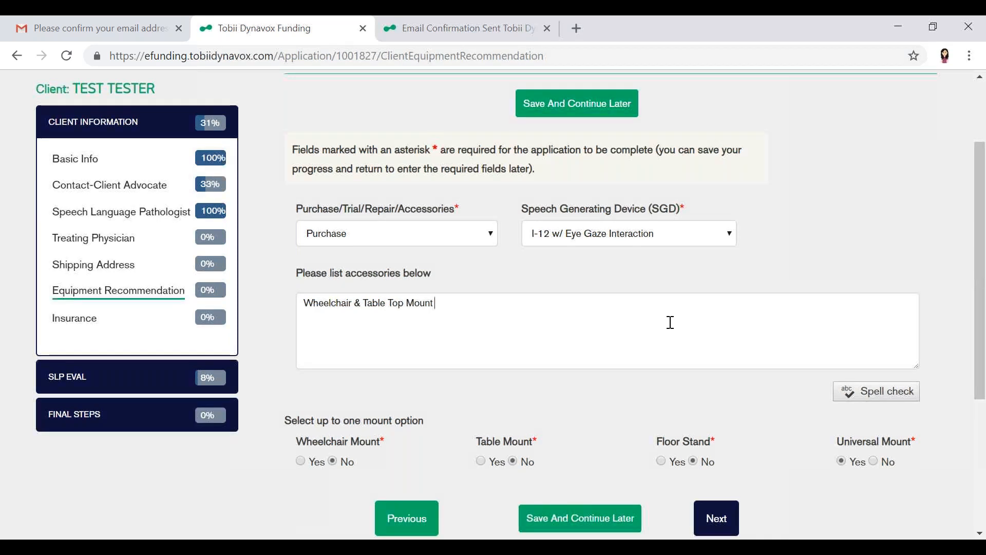
{"action": "left_click", "coordinate": [716, 489]}
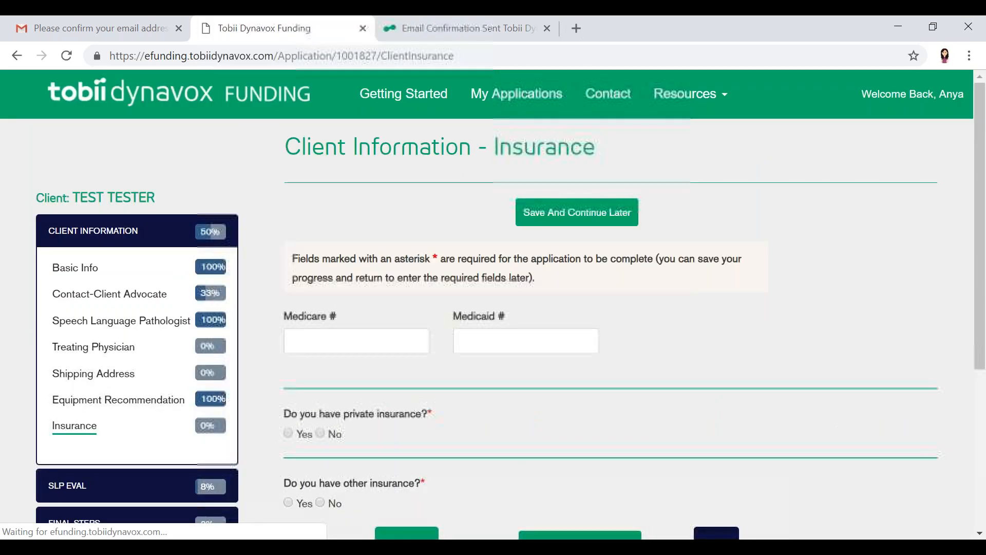
Answer Yes to private insurance and examine the policy and policy holder fields it requires
{"action": "scroll", "coordinate": [440, 384], "scroll_direction": "down", "scroll_amount": 2}
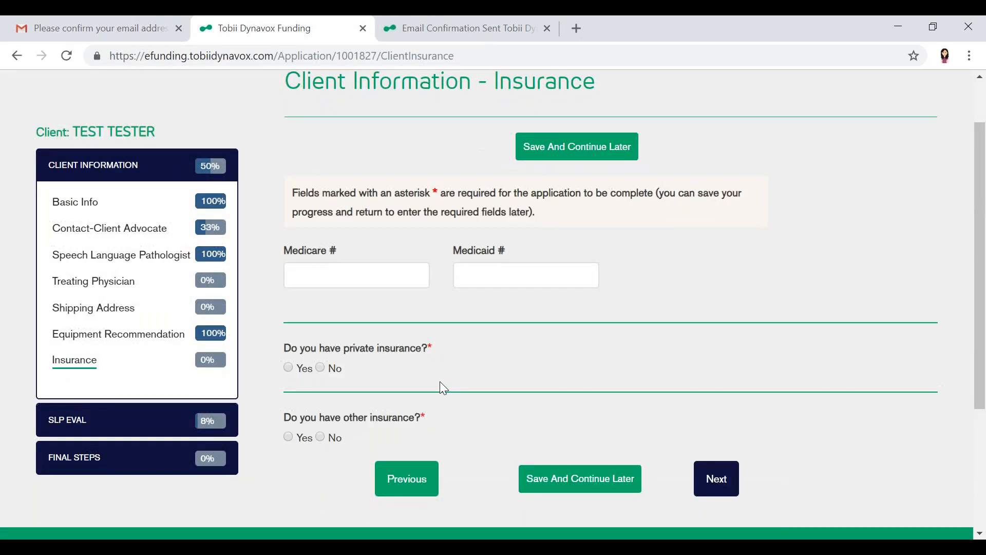
{"action": "scroll", "coordinate": [440, 381], "scroll_direction": "down", "scroll_amount": 1}
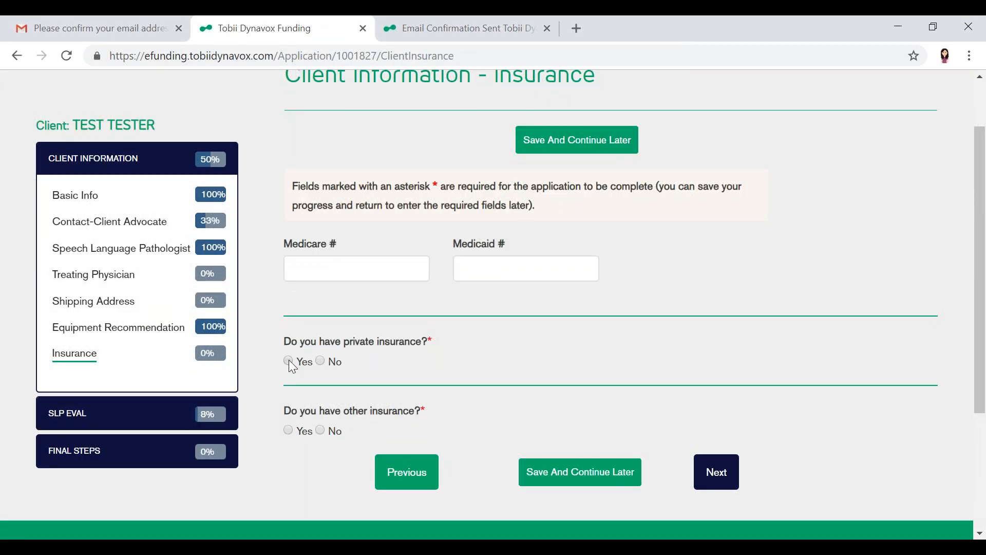
{"action": "left_click", "coordinate": [289, 361]}
{"action": "scroll", "coordinate": [292, 365], "scroll_direction": "down", "scroll_amount": 2}
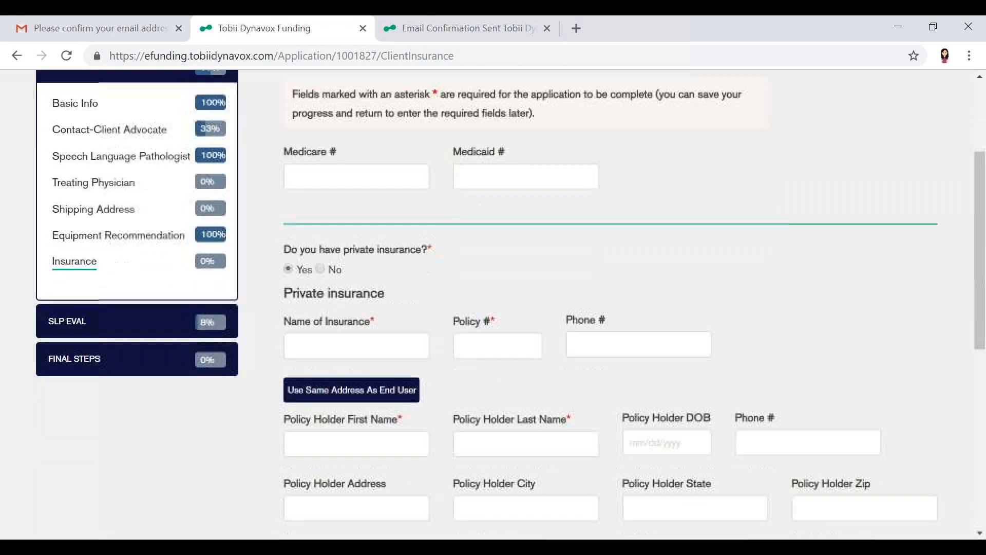
{"action": "scroll", "coordinate": [493, 303], "scroll_direction": "down", "scroll_amount": 5}
{"action": "scroll", "coordinate": [493, 303], "scroll_direction": "up", "scroll_amount": 3}
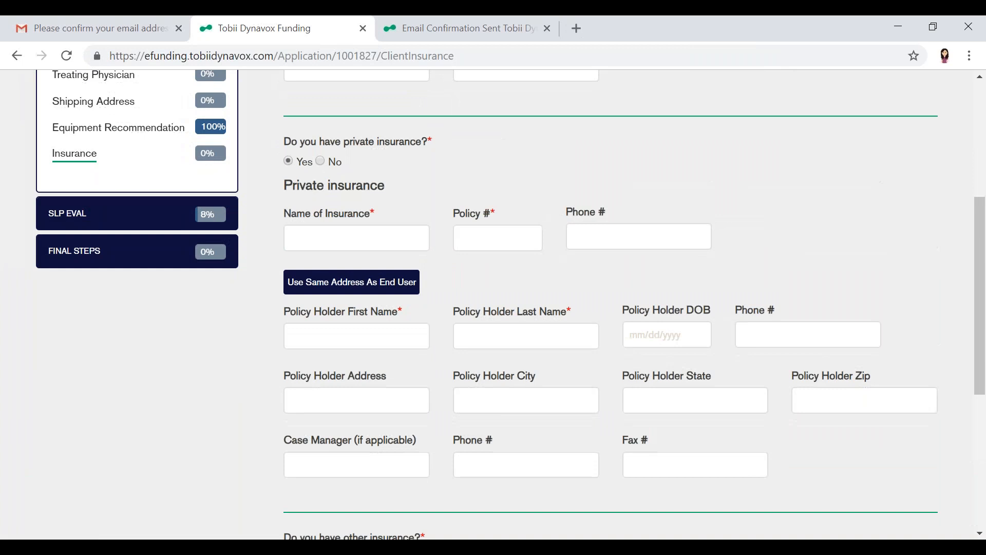
{"action": "scroll", "coordinate": [493, 303], "scroll_direction": "down", "scroll_amount": 4}
{"action": "scroll", "coordinate": [493, 303], "scroll_direction": "up", "scroll_amount": 4}
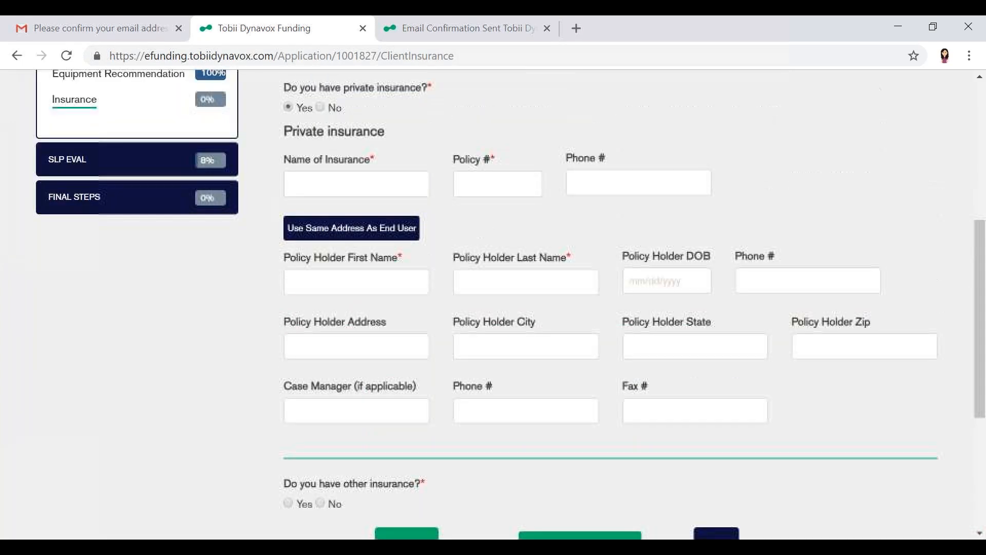
{"action": "scroll", "coordinate": [493, 303], "scroll_direction": "up", "scroll_amount": 2}
{"action": "scroll", "coordinate": [334, 372], "scroll_direction": "up", "scroll_amount": 3}
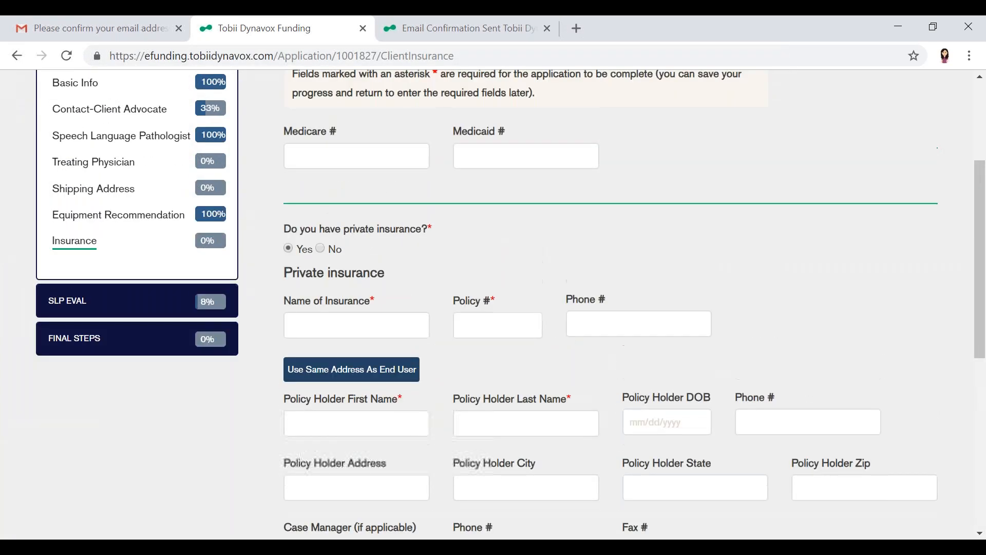
Leave the Insurance section without saving and open the SLP Eval Demographics form
{"action": "left_click", "coordinate": [70, 377]}
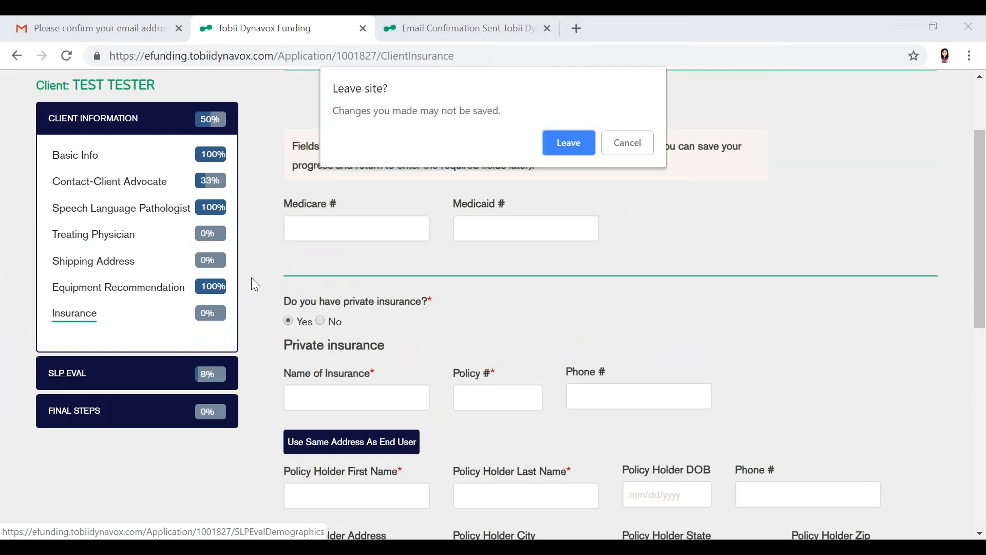
{"action": "left_click", "coordinate": [580, 154]}
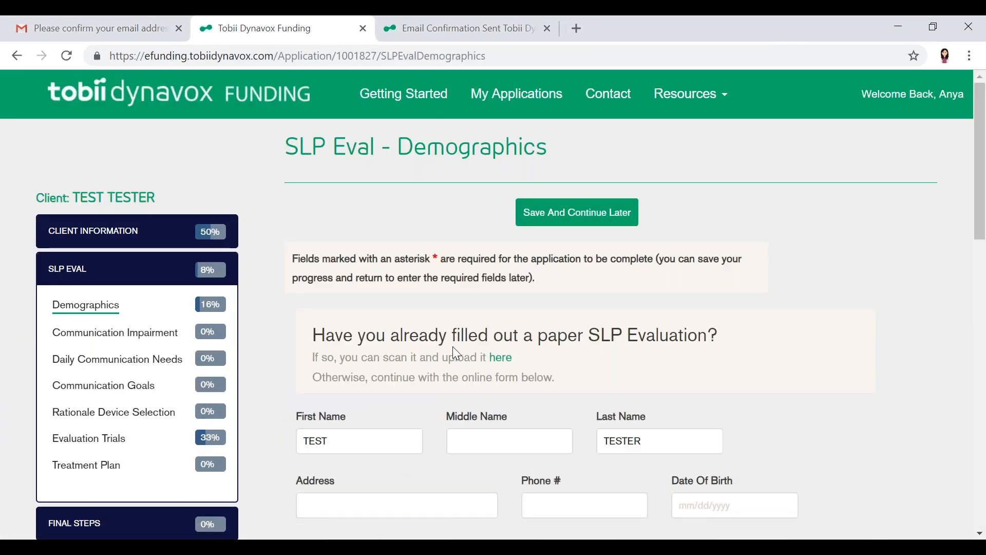
{"action": "scroll", "coordinate": [456, 354], "scroll_direction": "down", "scroll_amount": 3}
{"action": "left_click", "coordinate": [456, 353]}
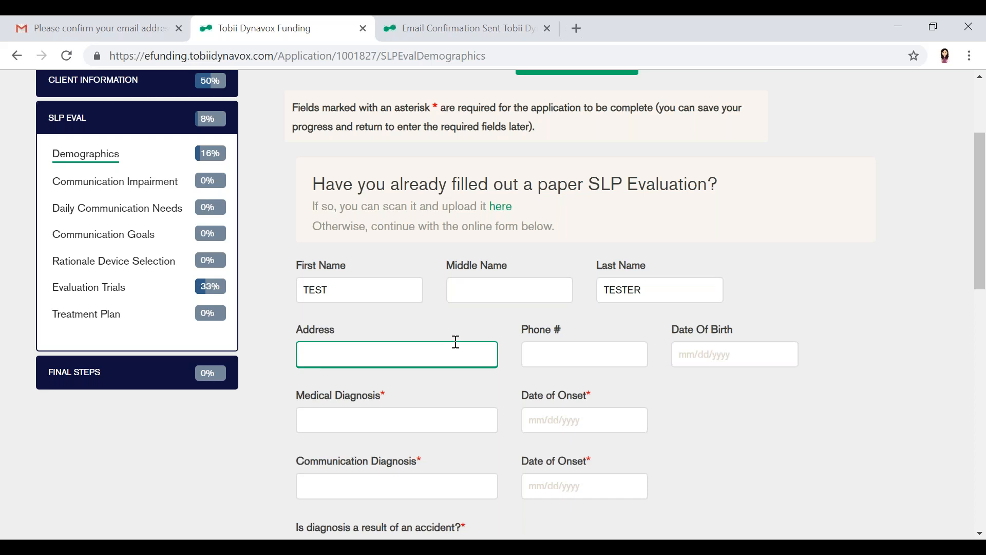
Enter Cerebral Palsy as the medical diagnosis with 05/02/2009 as its date of onset
{"action": "scroll", "coordinate": [456, 341], "scroll_direction": "down", "scroll_amount": 3}
{"action": "left_click", "coordinate": [441, 330]}
{"action": "left_click", "coordinate": [335, 268]}
{"action": "type", "text": "Cerebral"}
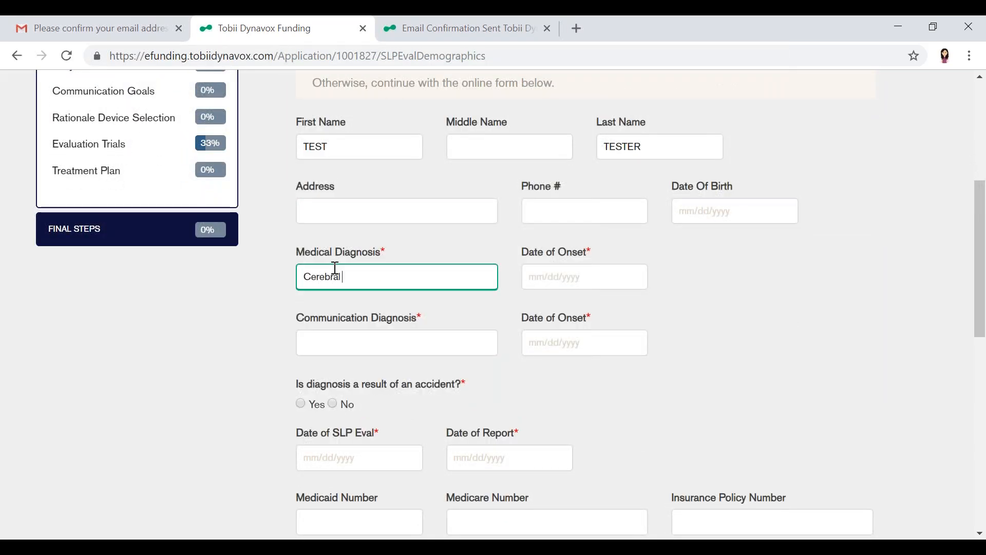
{"action": "type", "text": " Palsy"}
{"action": "left_click", "coordinate": [534, 282]}
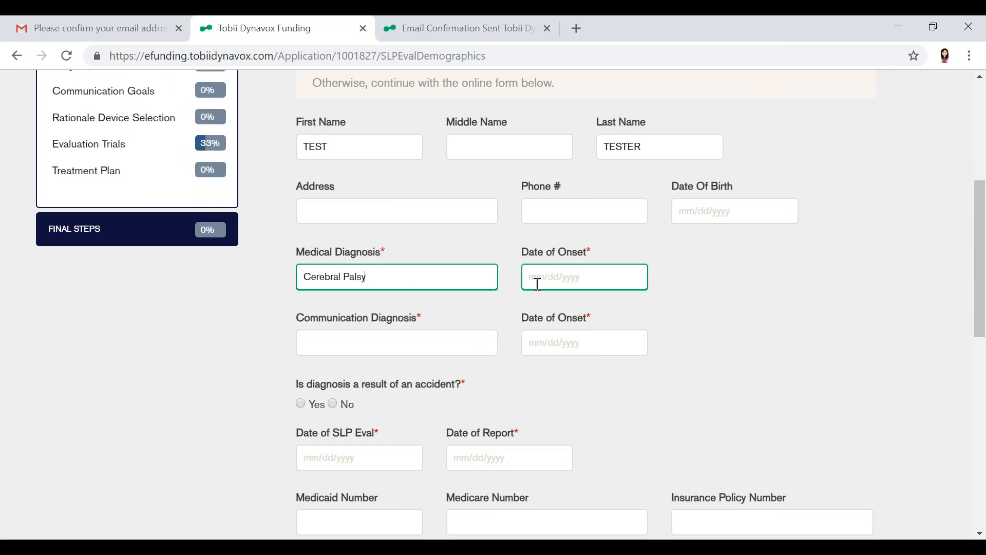
{"action": "type", "text": "0"}
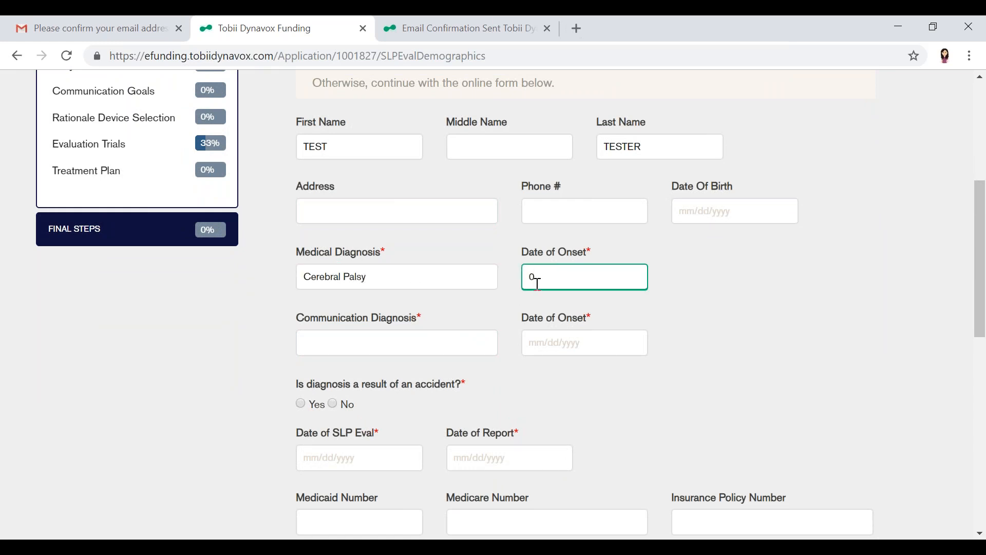
{"action": "type", "text": "5/02/2009"}
{"action": "key", "text": "Tab"}
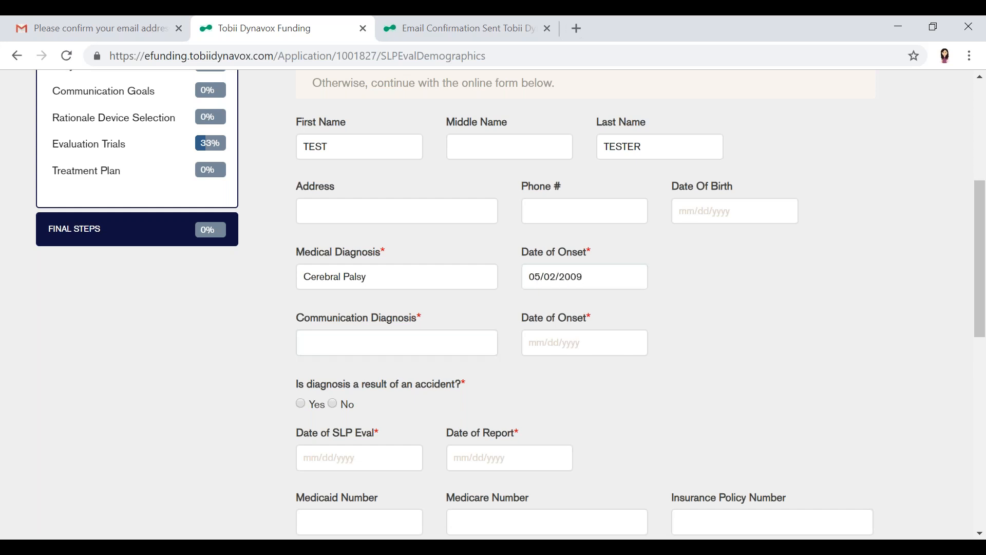
Enter Mixed Expressive Receptive Language as the communication diagnosis with 05/02/2009 as its date of onset
{"action": "left_click", "coordinate": [377, 349]}
{"action": "type", "text": "Mix"}
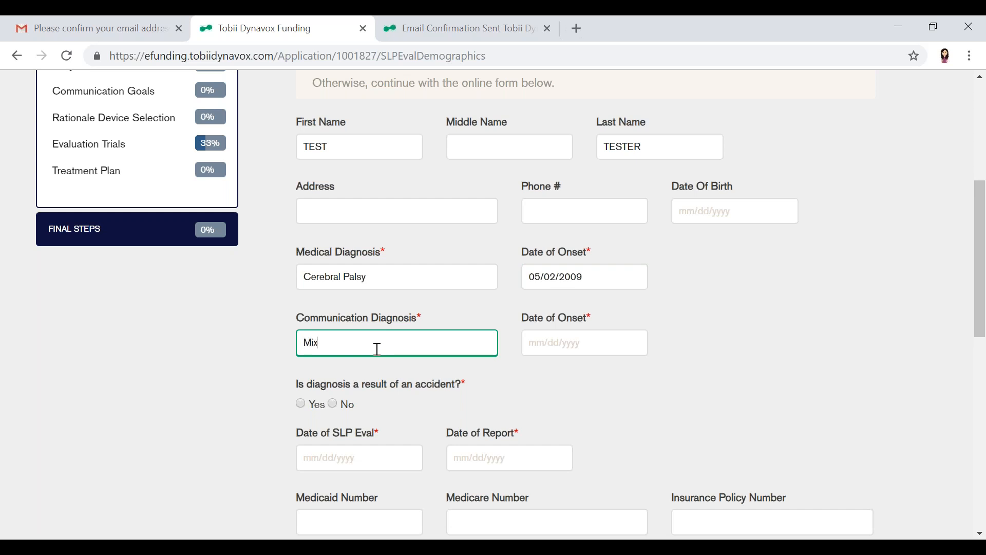
{"action": "type", "text": "ed Expressive-Receptive Land"}
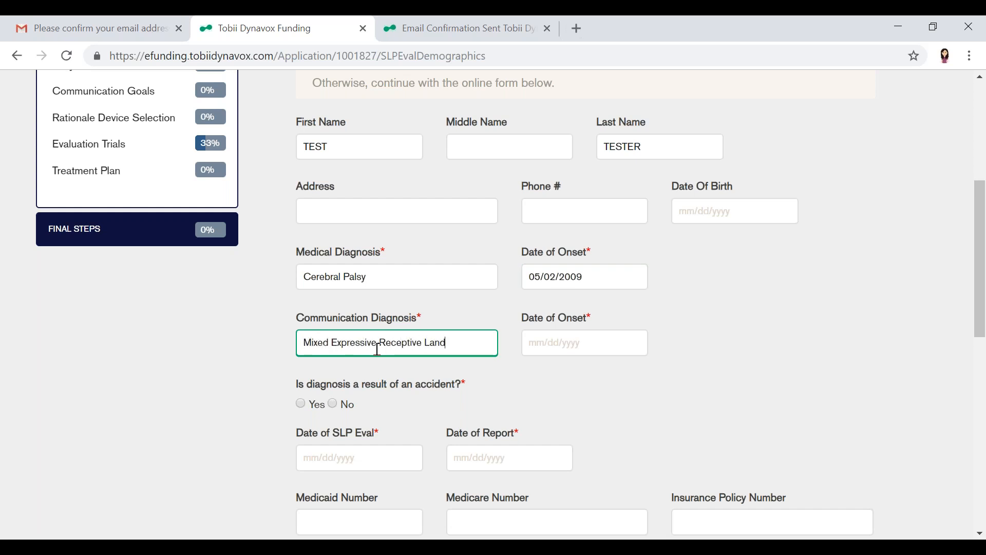
{"action": "type", "text": "guag"}
{"action": "type", "text": "g"}
{"action": "left_click", "coordinate": [550, 347]}
{"action": "type", "text": "05/02/2009"}
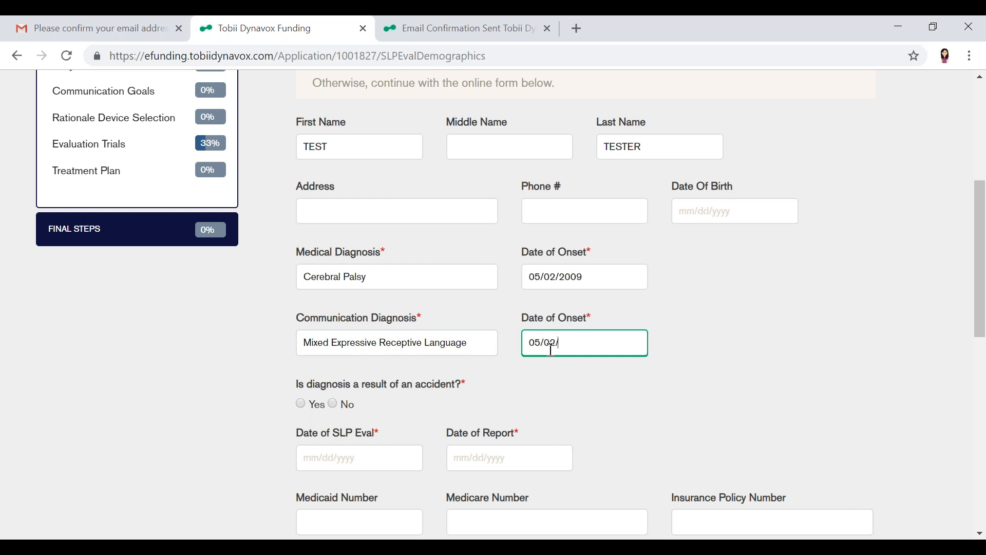
Answer No to the diagnosis resulting from an accident and set the SLP evaluation and report dates to 08/20/2018
{"action": "left_click", "coordinate": [335, 404]}
{"action": "scroll", "coordinate": [522, 389], "scroll_direction": "down", "scroll_amount": 1}
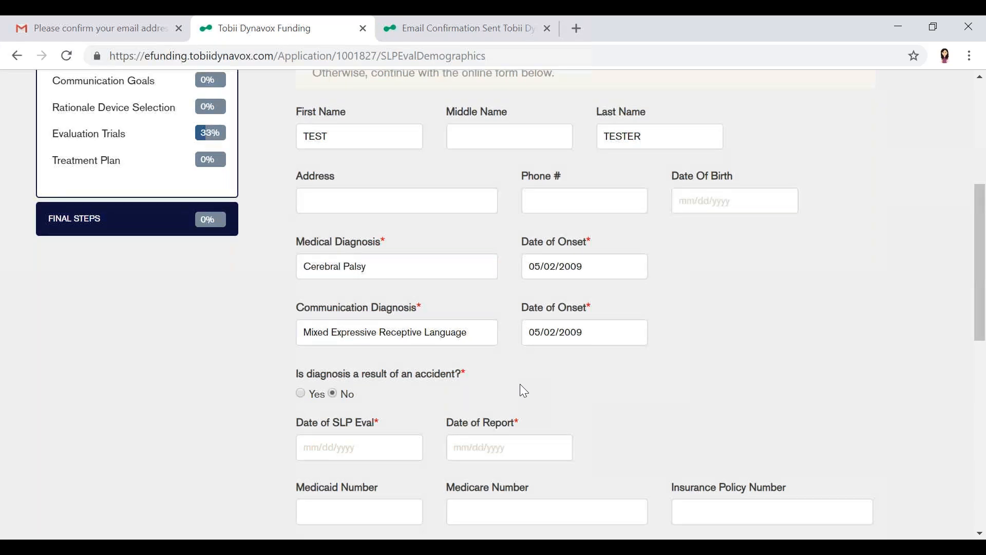
{"action": "scroll", "coordinate": [524, 392], "scroll_direction": "down", "scroll_amount": 1}
{"action": "left_click", "coordinate": [388, 368]}
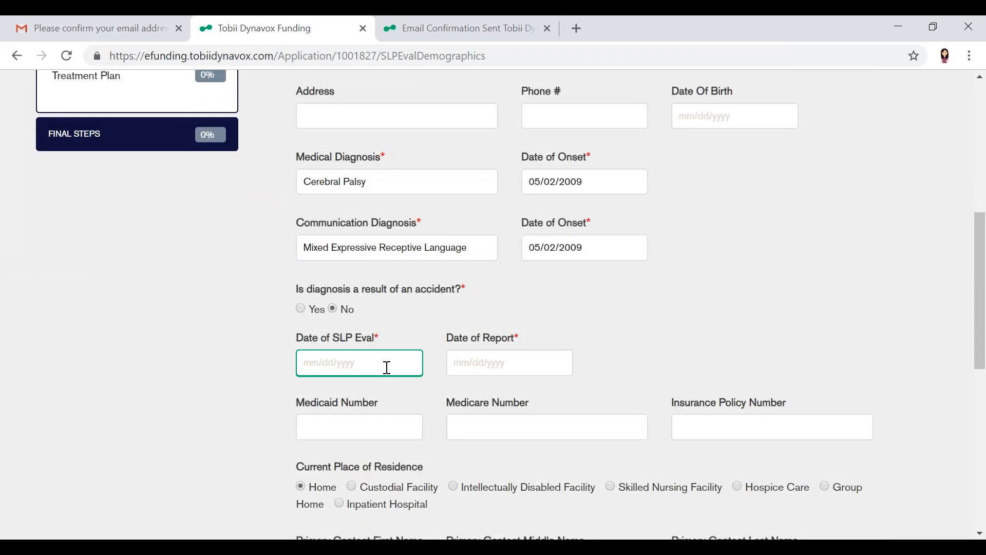
{"action": "type", "text": "08/20/2018"}
{"action": "left_click", "coordinate": [493, 367]}
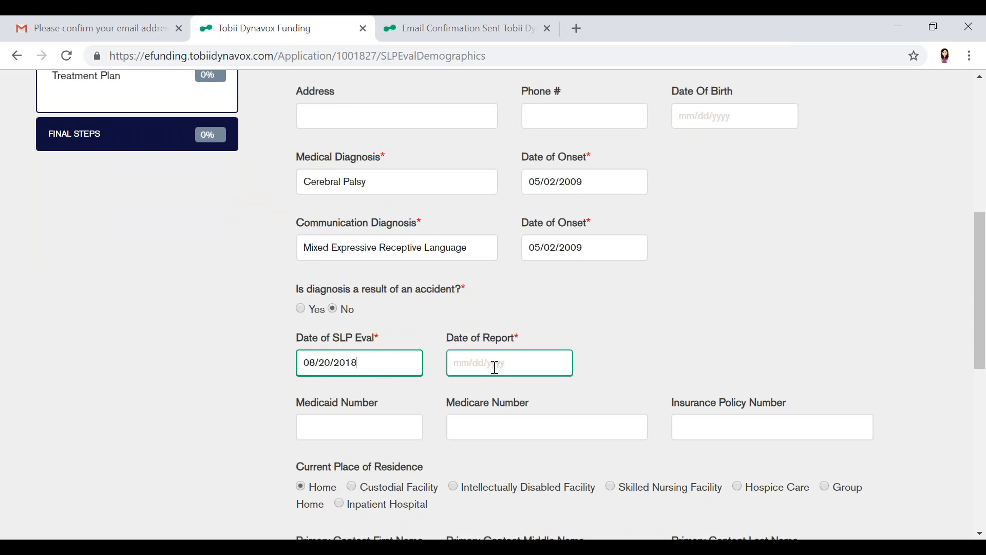
{"action": "type", "text": "08/20/2018"}
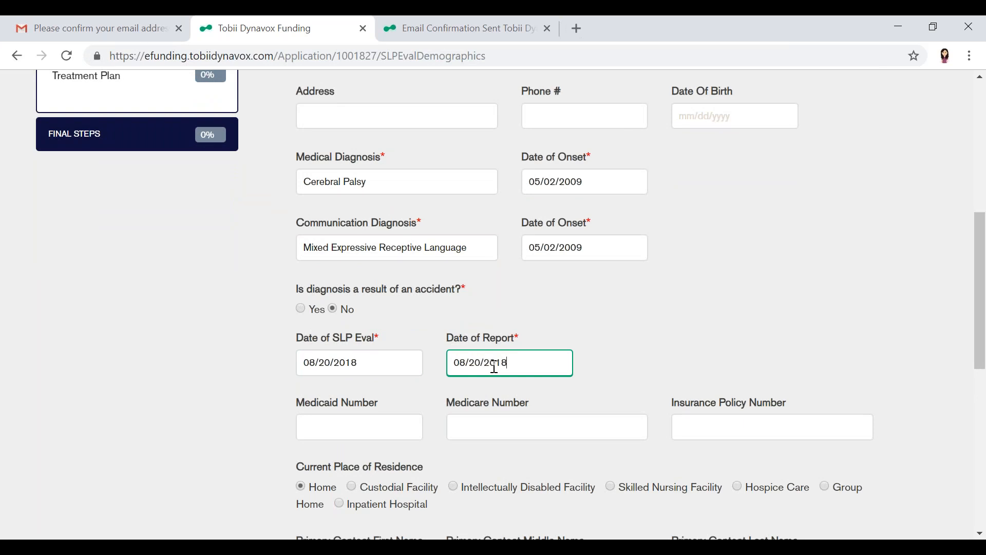
Leave the optional number and contact fields of the Demographics form blank and continue to the Communication Impairment section
{"action": "left_click", "coordinate": [385, 431]}
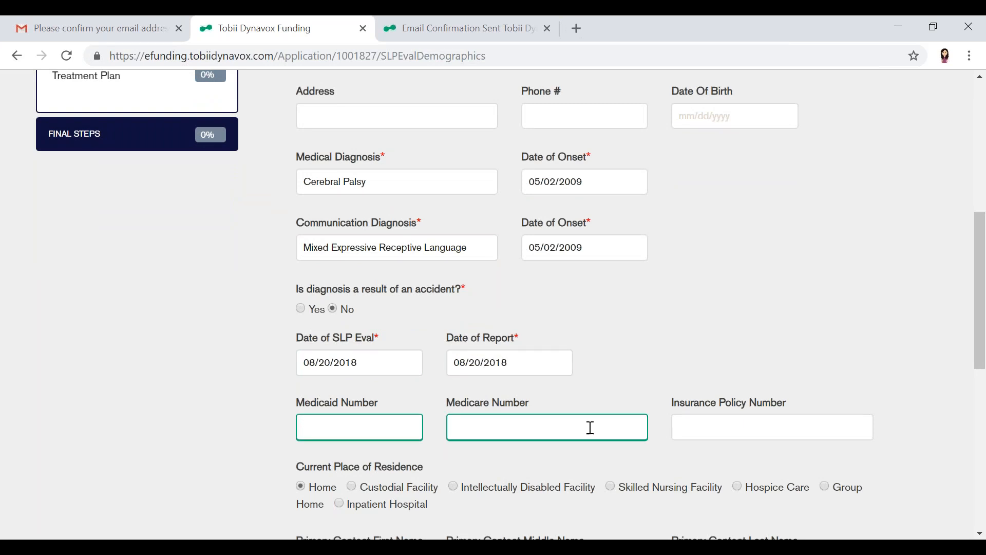
{"action": "scroll", "coordinate": [770, 411], "scroll_direction": "down", "scroll_amount": 1}
{"action": "scroll", "coordinate": [745, 410], "scroll_direction": "down", "scroll_amount": 3}
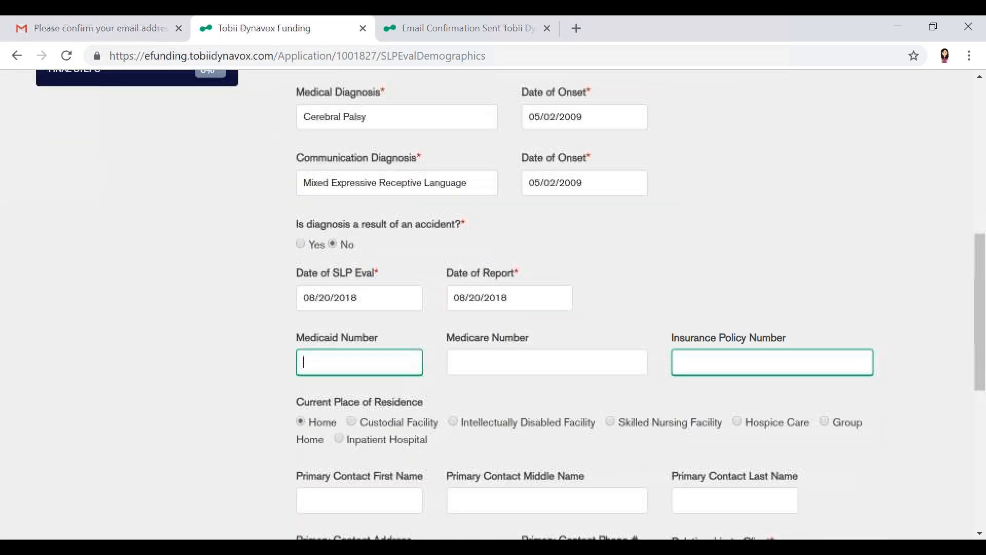
{"action": "scroll", "coordinate": [734, 416], "scroll_direction": "down", "scroll_amount": 3}
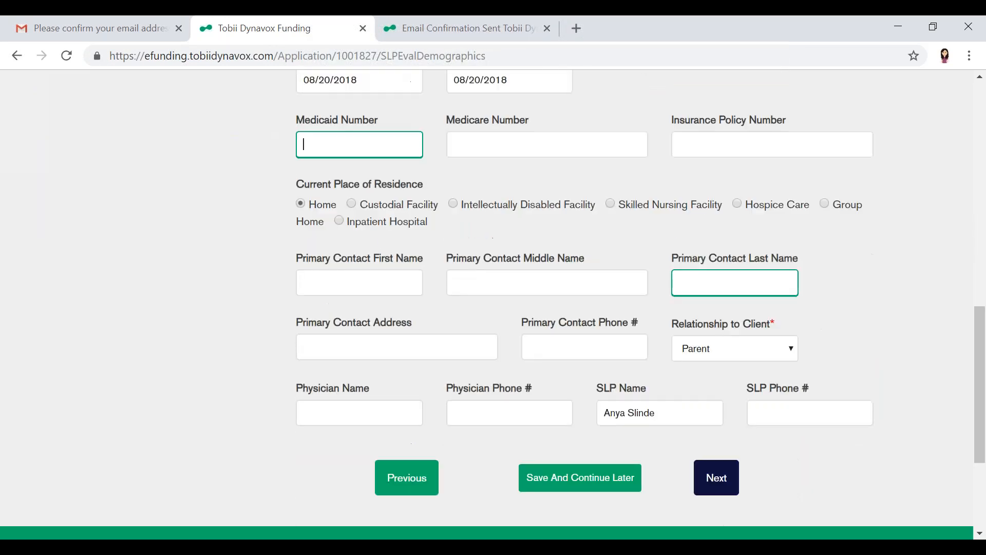
{"action": "left_click", "coordinate": [716, 469]}
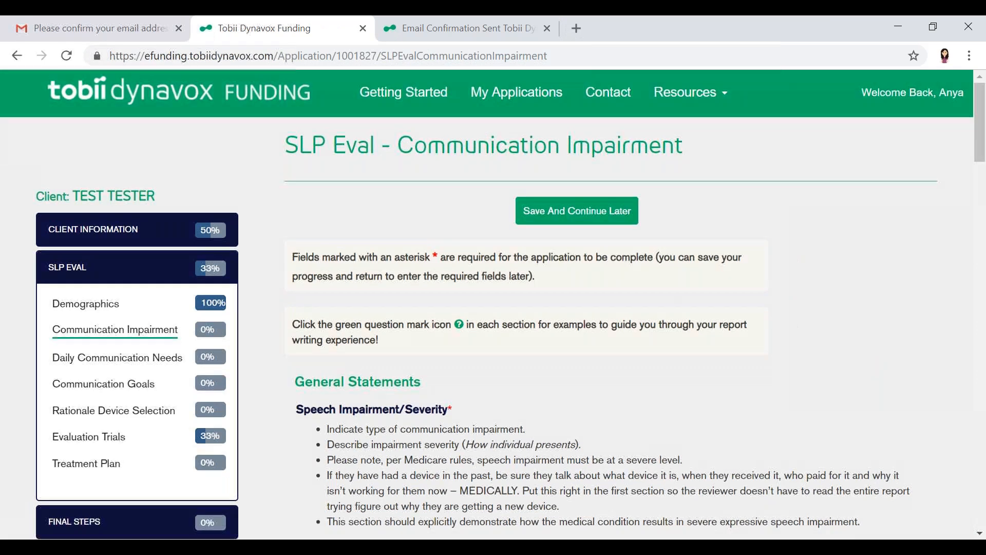
Look through the Communication Impairment questions and expand the Cerebral Palsy example for Speech Impairment/Severity
{"action": "scroll", "coordinate": [486, 304], "scroll_direction": "down", "scroll_amount": 1}
{"action": "scroll", "coordinate": [606, 308], "scroll_direction": "down", "scroll_amount": 5}
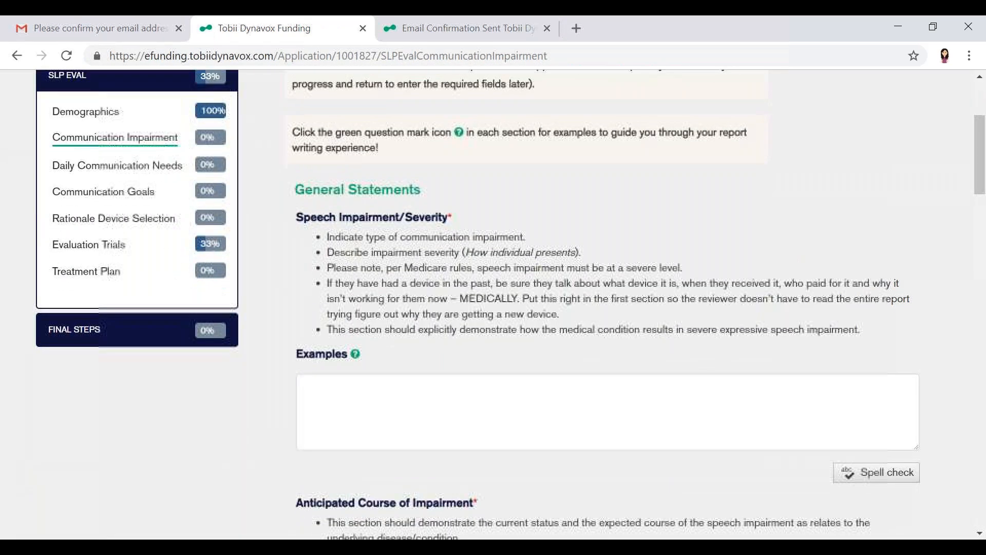
{"action": "scroll", "coordinate": [606, 308], "scroll_direction": "down", "scroll_amount": 6}
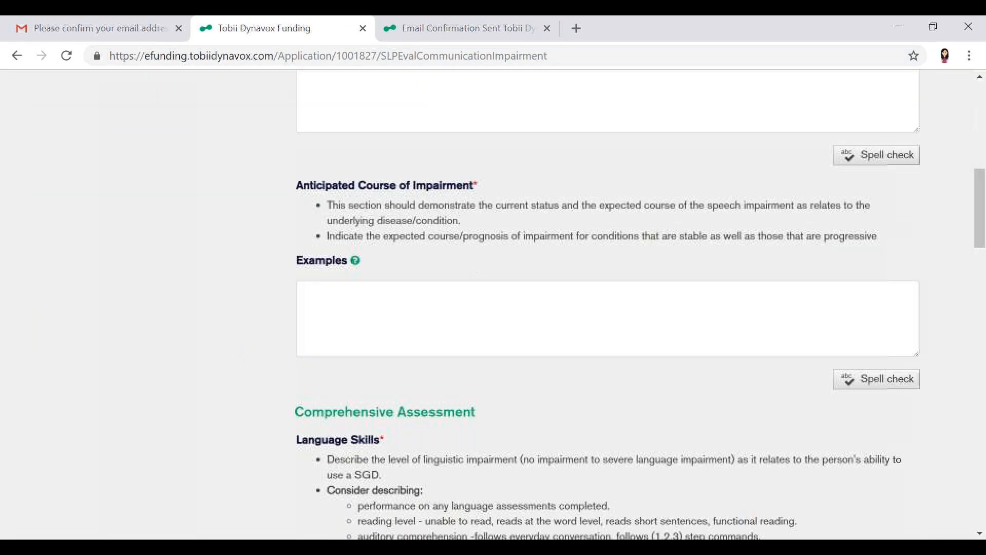
{"action": "scroll", "coordinate": [605, 308], "scroll_direction": "down", "scroll_amount": 8}
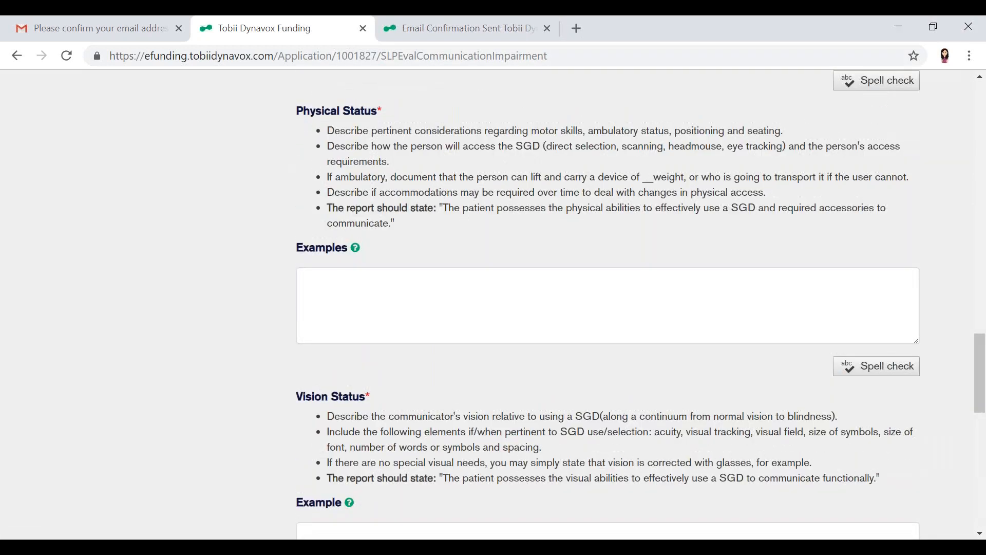
{"action": "scroll", "coordinate": [606, 308], "scroll_direction": "down", "scroll_amount": 4}
{"action": "scroll", "coordinate": [606, 308], "scroll_direction": "up", "scroll_amount": 16}
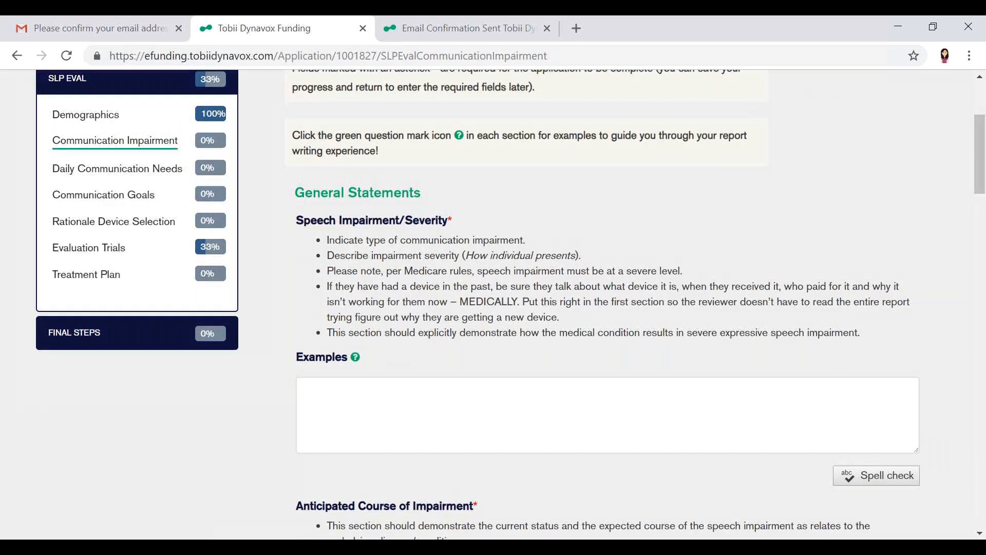
{"action": "left_click", "coordinate": [359, 359]}
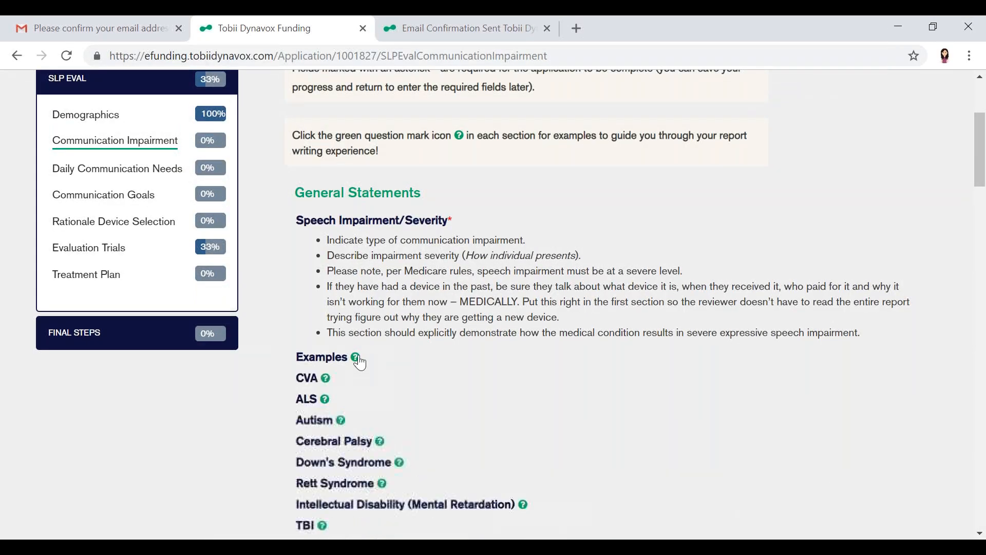
{"action": "scroll", "coordinate": [360, 362], "scroll_direction": "down", "scroll_amount": 1}
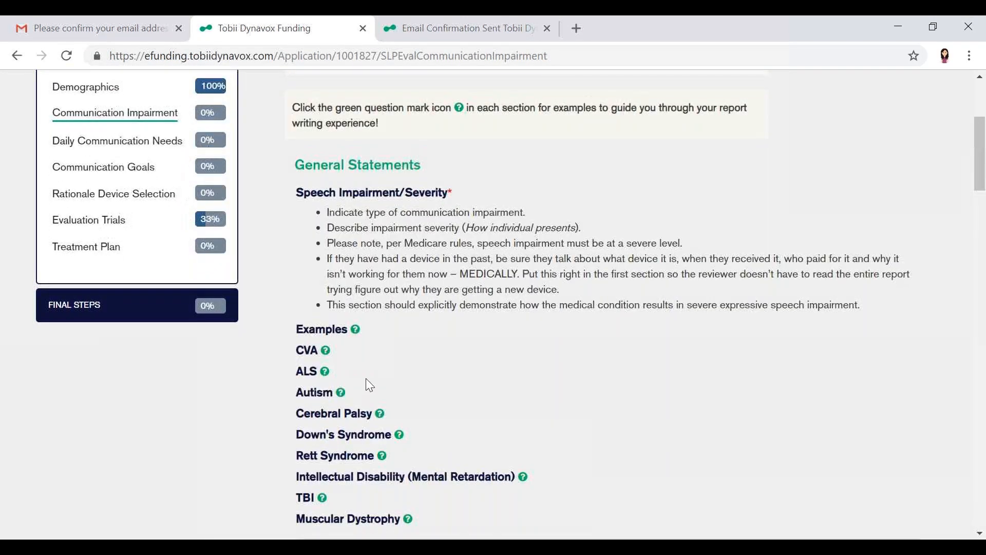
{"action": "left_click", "coordinate": [380, 415]}
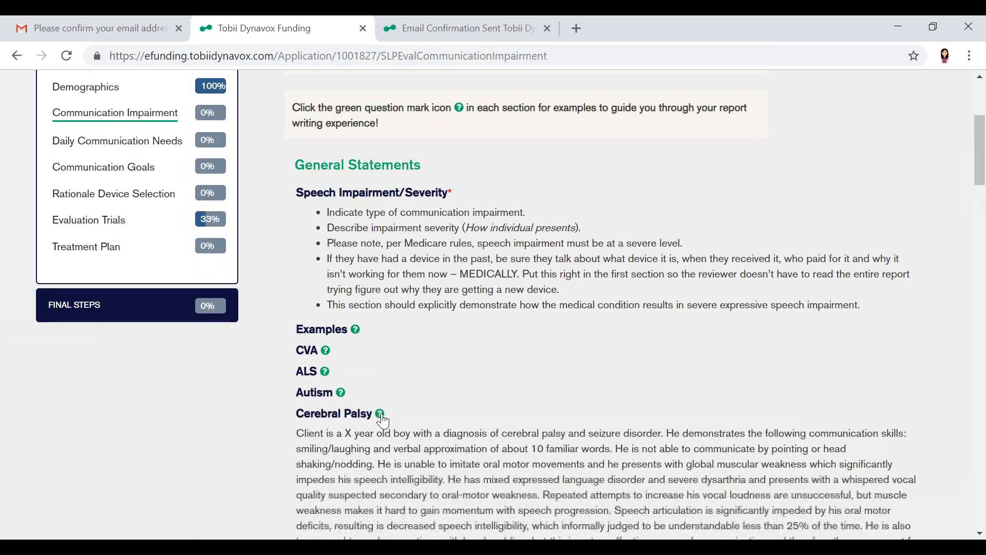
Copy the full Cerebral Palsy example paragraph into the Speech Impairment/Severity response
{"action": "scroll", "coordinate": [382, 421], "scroll_direction": "down", "scroll_amount": 3}
{"action": "left_click_drag", "start_coordinate": [297, 252], "coordinate": [564, 386]}
{"action": "key", "text": "ctrl+c"}
{"action": "scroll", "coordinate": [565, 389], "scroll_direction": "down", "scroll_amount": 2}
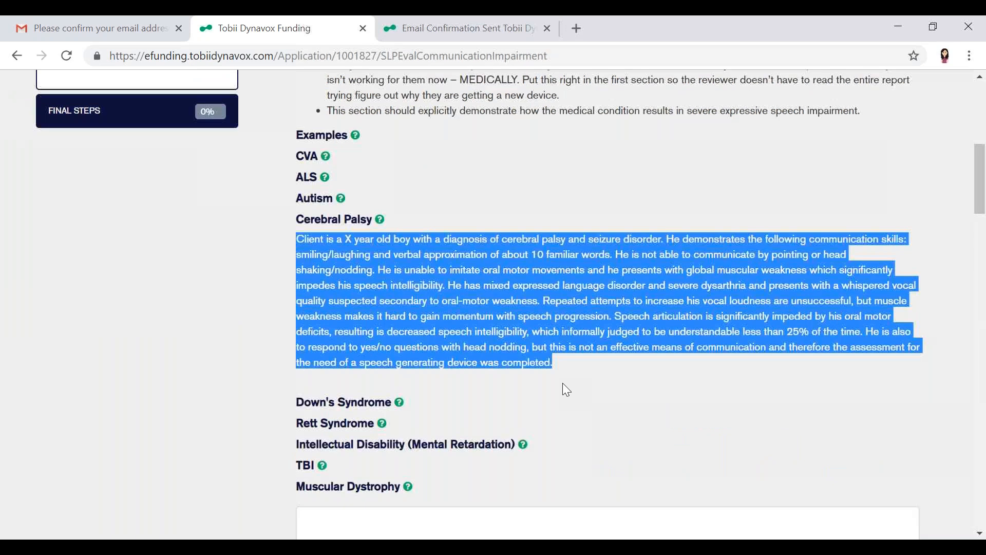
{"action": "left_click", "coordinate": [517, 476]}
{"action": "key", "text": "ctrl+v"}
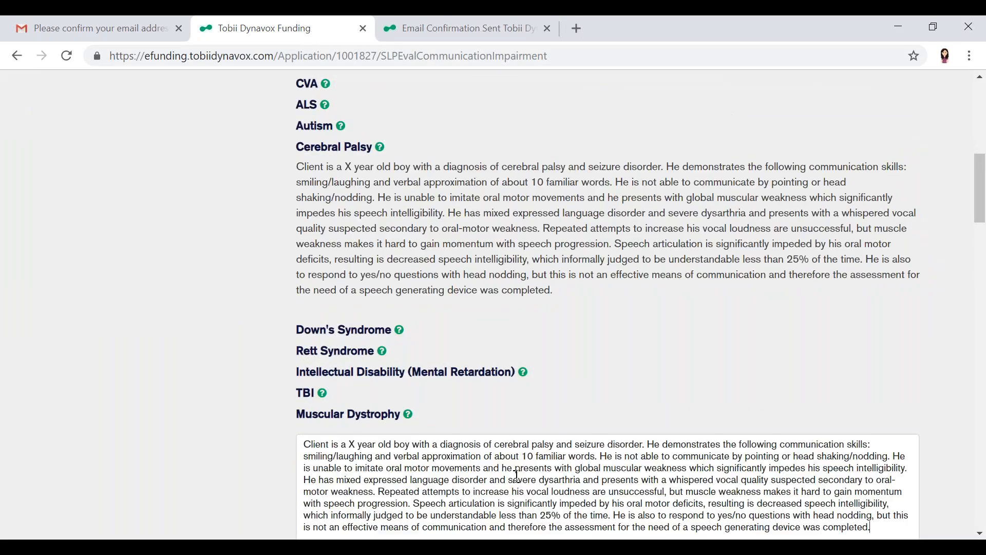
Personalize the Speech Impairment/Severity response with a client age of 15 and a vocabulary of about 5 familiar words
{"action": "left_click_drag", "start_coordinate": [355, 445], "coordinate": [297, 443]}
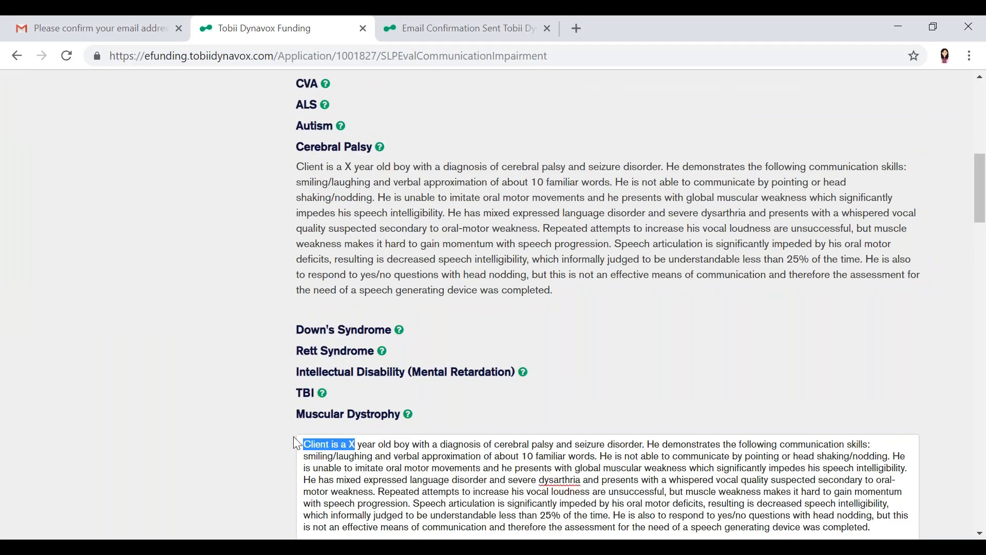
{"action": "type", "text": "Client is a"}
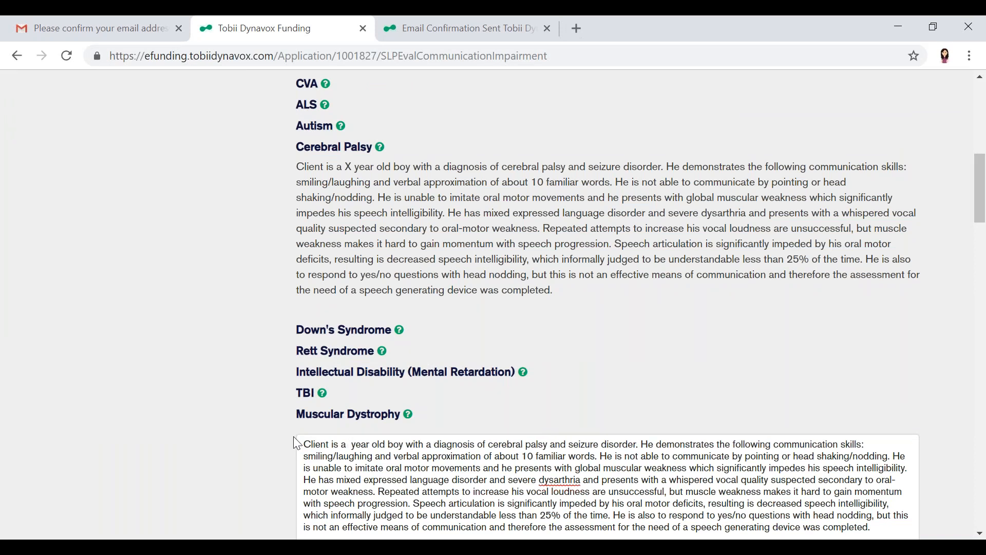
{"action": "type", "text": " 15"}
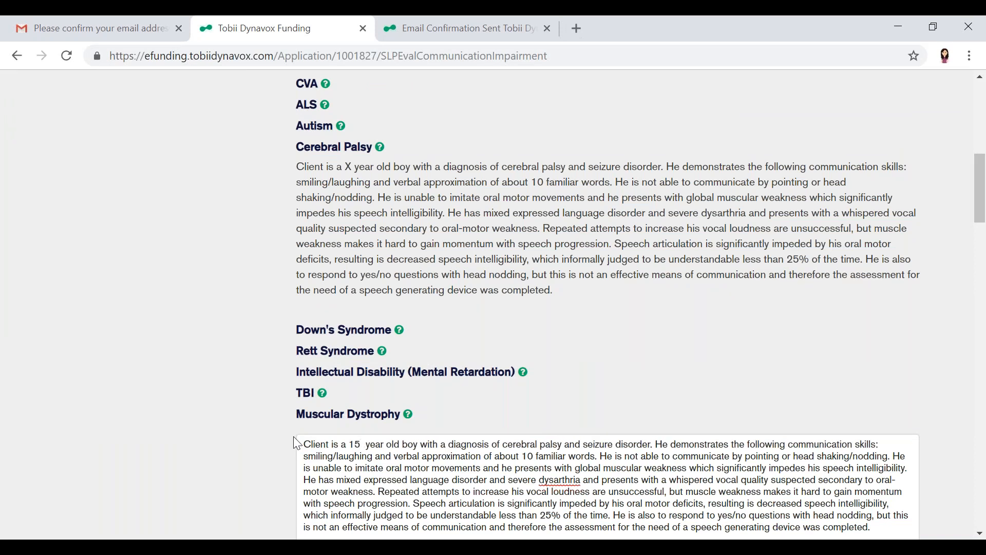
{"action": "key", "text": "Delete"}
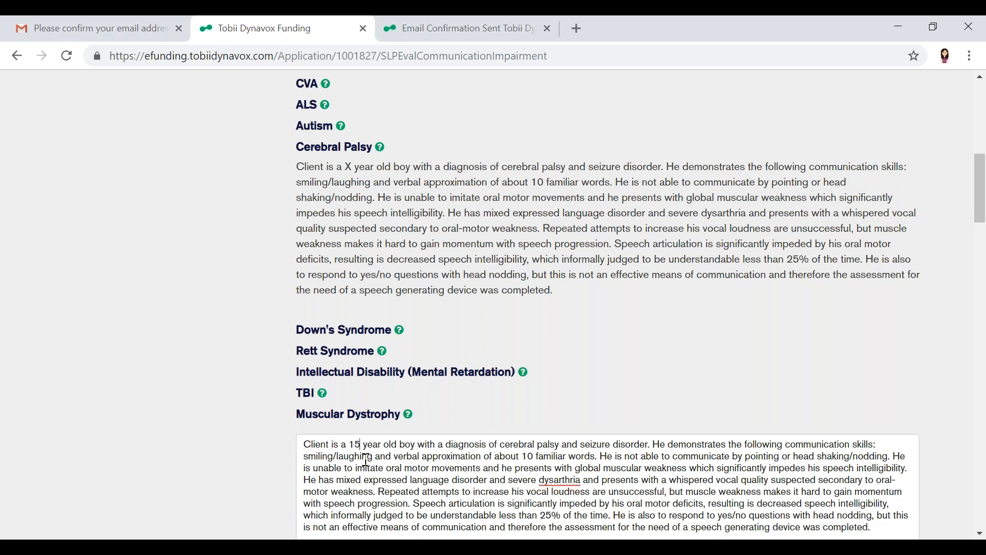
{"action": "left_click", "coordinate": [533, 458]}
{"action": "key", "text": "BackSpace"}
{"action": "key", "text": "BackSpace"}
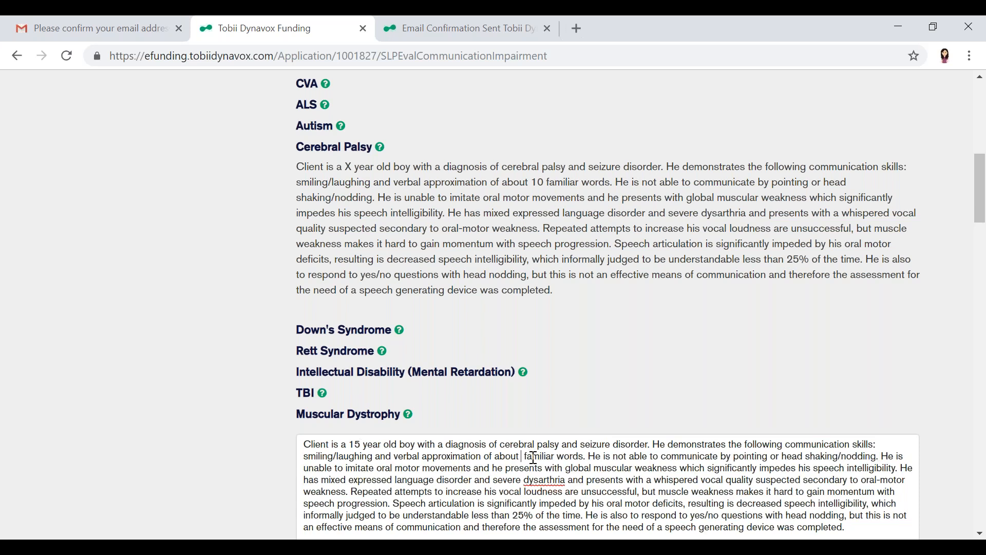
{"action": "type", "text": "5"}
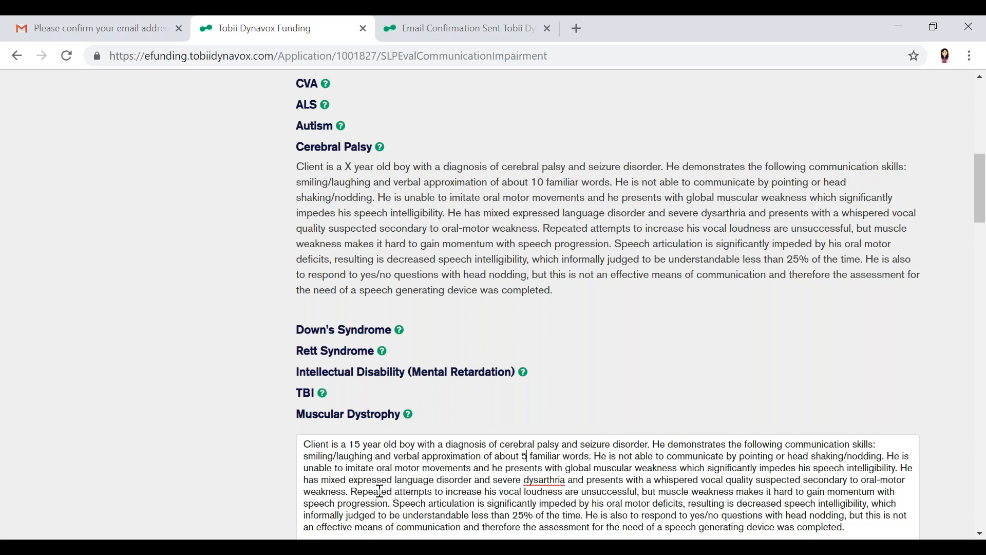
Set the speech intelligibility in the Speech Impairment/Severity response to less than 10% of the time
{"action": "scroll", "coordinate": [397, 495], "scroll_direction": "down", "scroll_amount": 1}
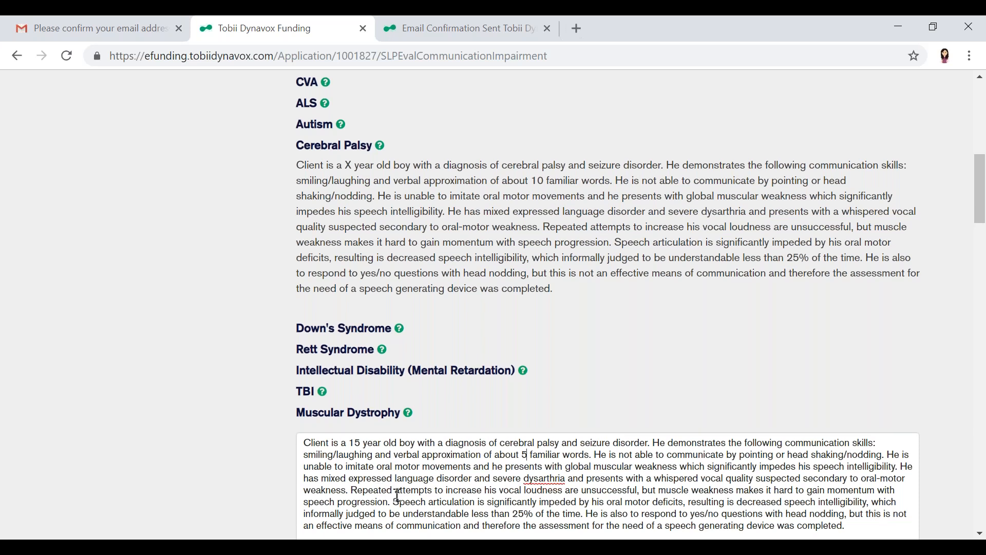
{"action": "scroll", "coordinate": [397, 495], "scroll_direction": "down", "scroll_amount": 1}
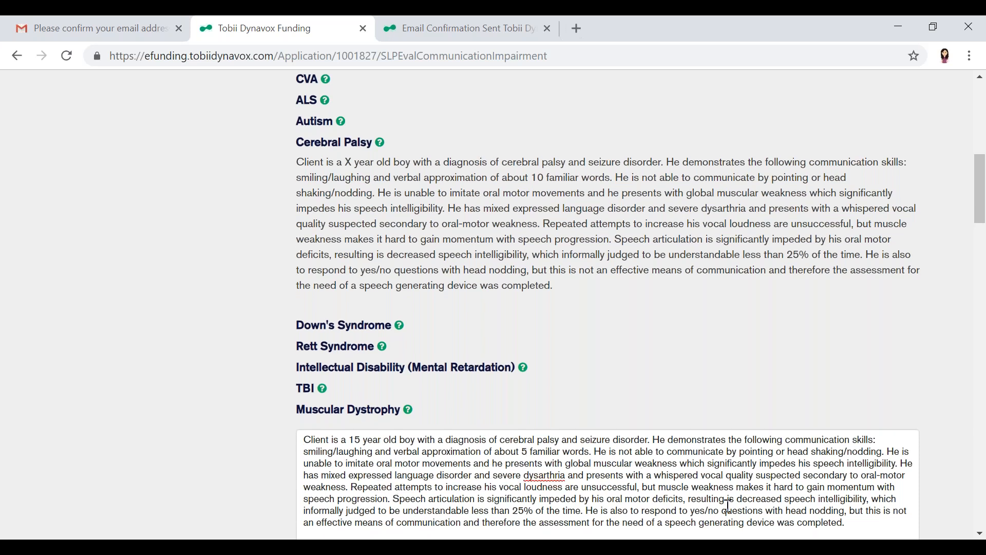
{"action": "left_click", "coordinate": [524, 510]}
{"action": "key", "text": "BackSpace"}
{"action": "key", "text": "BackSpace"}
{"action": "type", "text": "10"}
Fill in Anticipated Course of Impairment with the cerebral palsy example sentence, replacing the "(Name)" placeholder with the client's first name
{"action": "scroll", "coordinate": [524, 499], "scroll_direction": "down", "scroll_amount": 1}
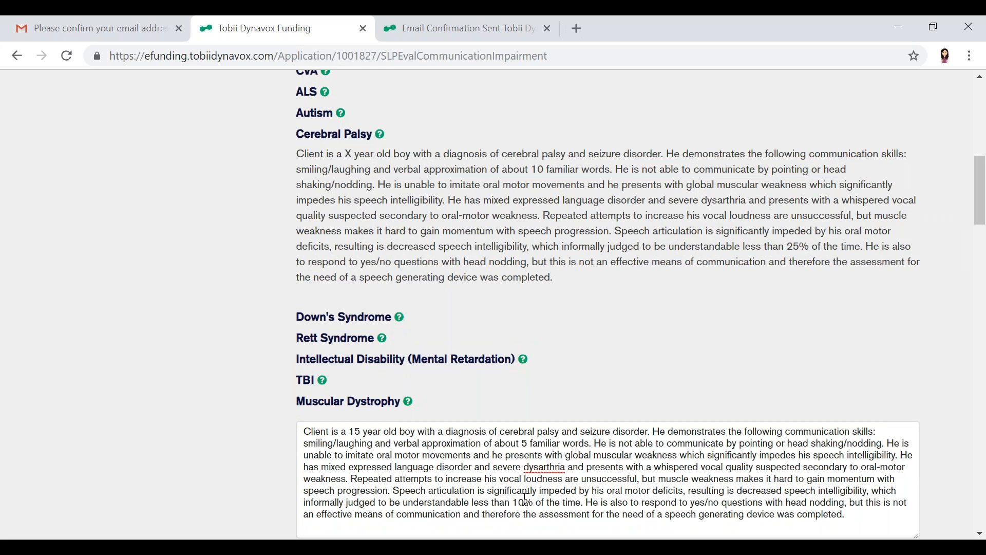
{"action": "scroll", "coordinate": [524, 499], "scroll_direction": "down", "scroll_amount": 5}
{"action": "scroll", "coordinate": [358, 361], "scroll_direction": "down", "scroll_amount": 1}
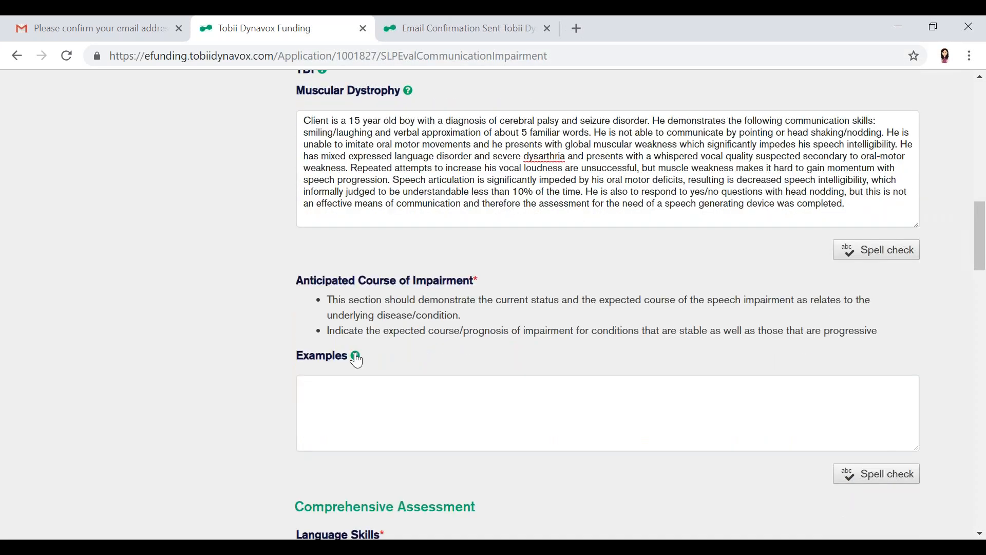
{"action": "left_click", "coordinate": [356, 357]}
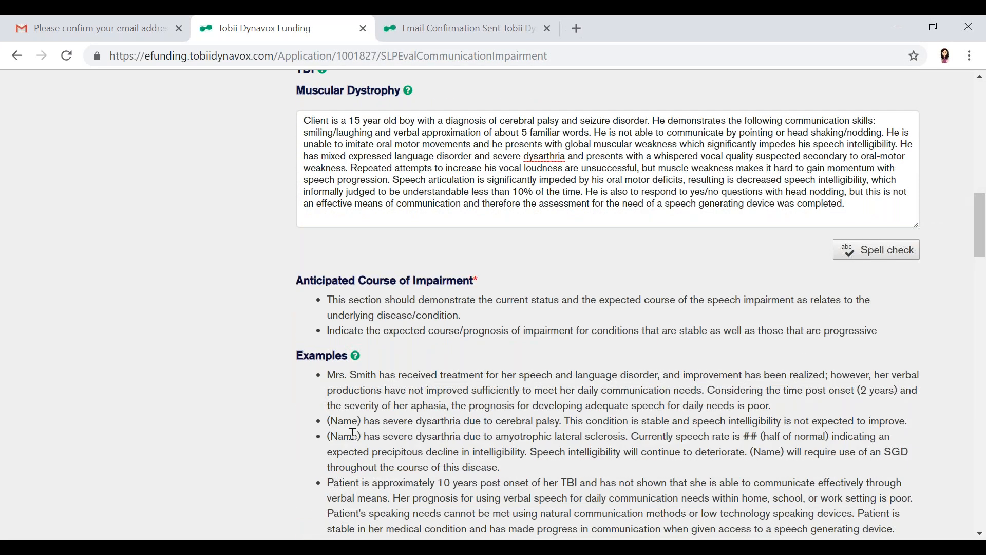
{"action": "scroll", "coordinate": [352, 434], "scroll_direction": "down", "scroll_amount": 3}
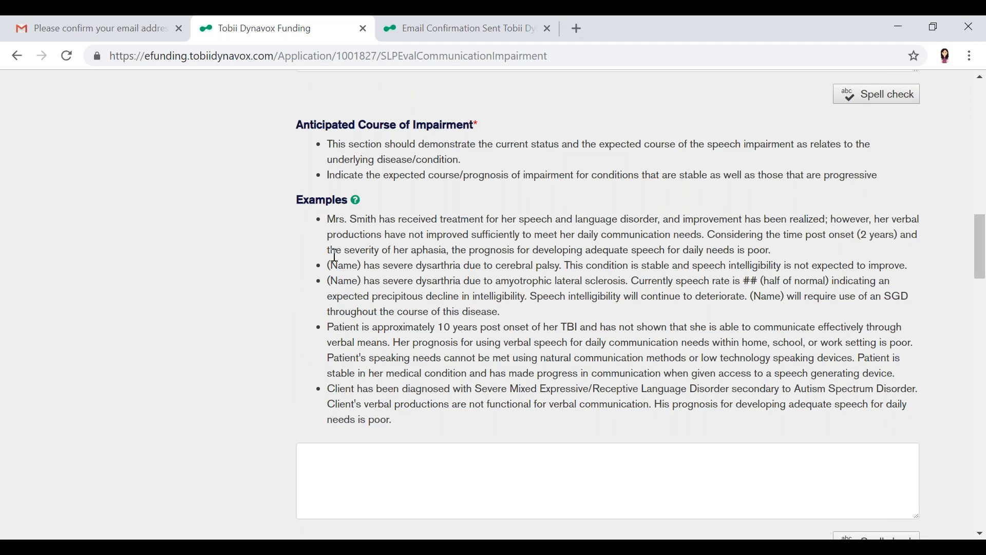
{"action": "left_click_drag", "start_coordinate": [330, 264], "coordinate": [931, 271]}
{"action": "key", "text": "ctrl+c"}
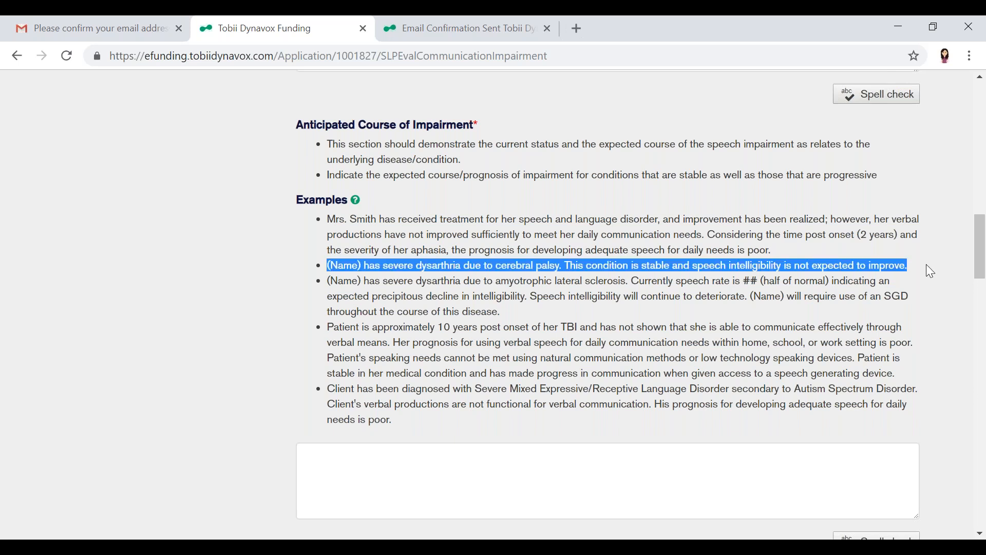
{"action": "left_click", "coordinate": [604, 492]}
{"action": "key", "text": "ctrl+v"}
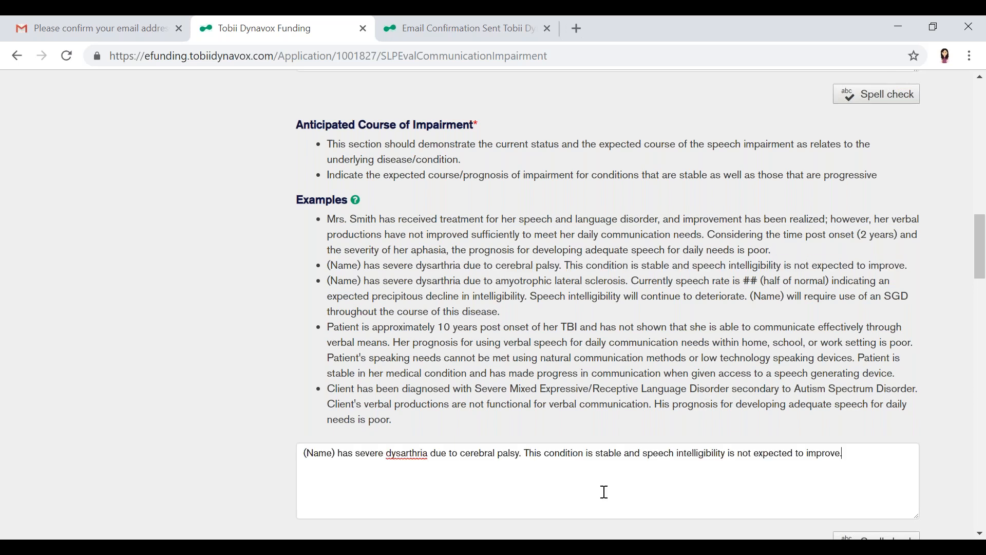
{"action": "left_click_drag", "start_coordinate": [336, 454], "coordinate": [289, 443]}
{"action": "type", "text": "Test"}
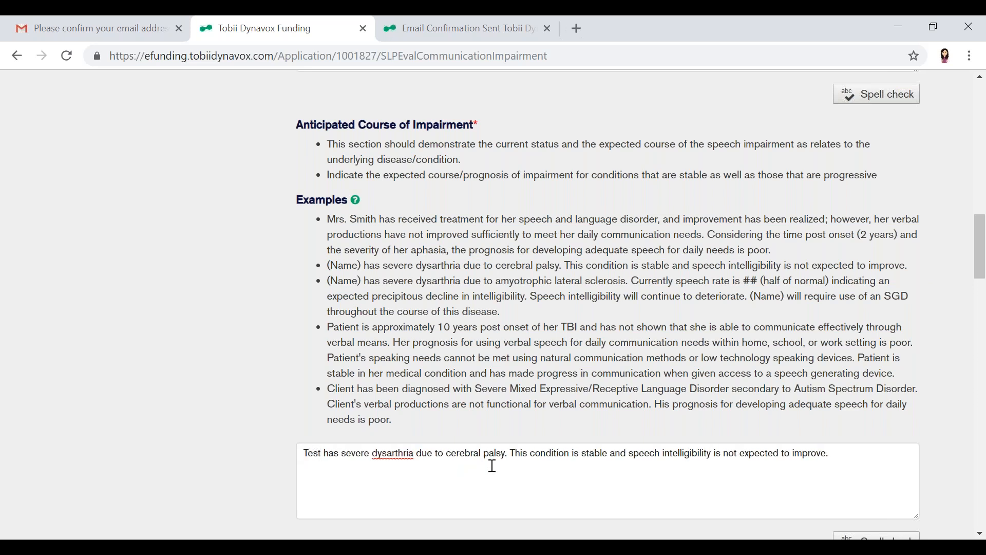
Show the example responses for Language Skills under Comprehensive Assessment
{"action": "scroll", "coordinate": [492, 452], "scroll_direction": "down", "scroll_amount": 2}
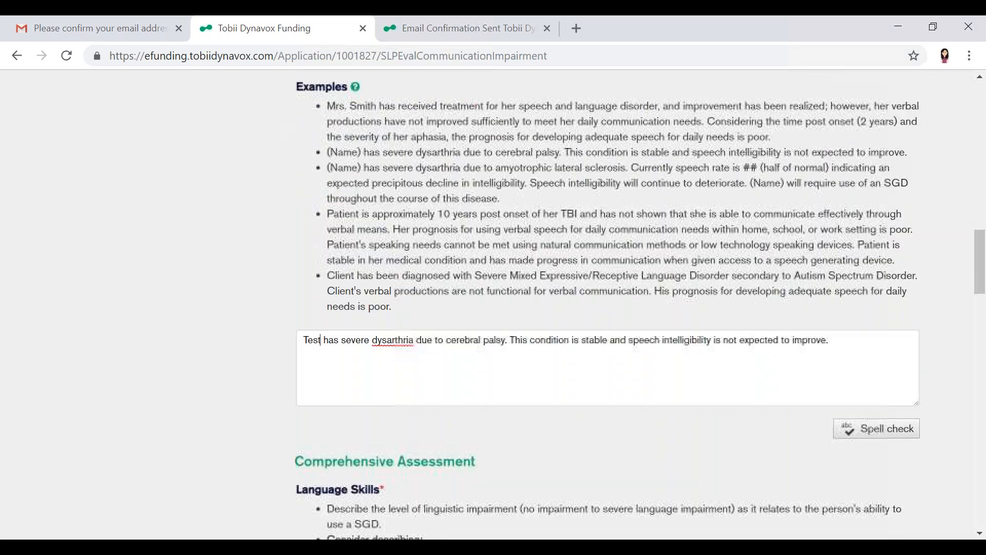
{"action": "scroll", "coordinate": [487, 304], "scroll_direction": "down", "scroll_amount": 1}
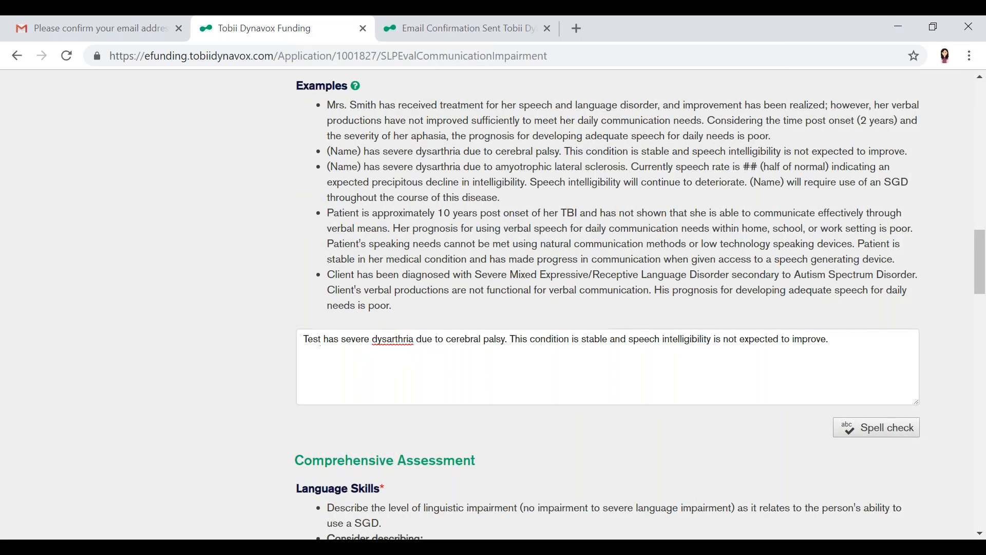
{"action": "scroll", "coordinate": [374, 276], "scroll_direction": "down", "scroll_amount": 6}
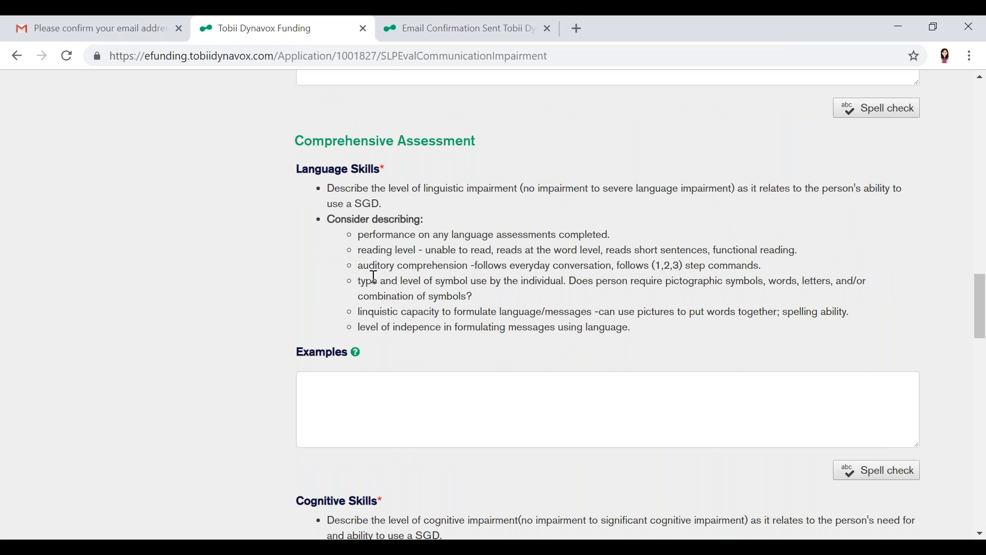
{"action": "left_click", "coordinate": [355, 355]}
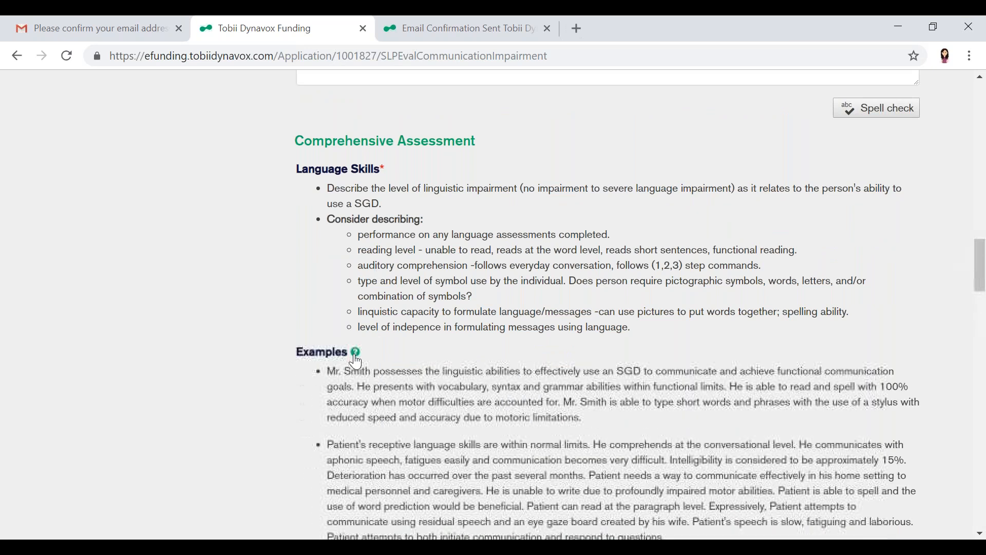
Copy the example paragraph ending "The prognosis for speech production is poor." into the Language Skills response
{"action": "scroll", "coordinate": [339, 422], "scroll_direction": "down", "scroll_amount": 1}
{"action": "scroll", "coordinate": [339, 423], "scroll_direction": "down", "scroll_amount": 3}
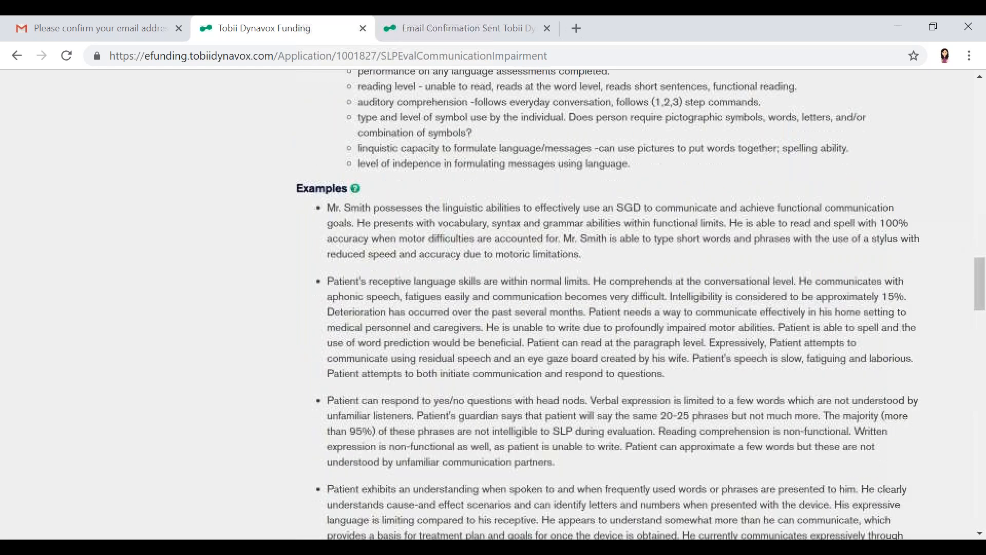
{"action": "scroll", "coordinate": [641, 304], "scroll_direction": "down", "scroll_amount": 1}
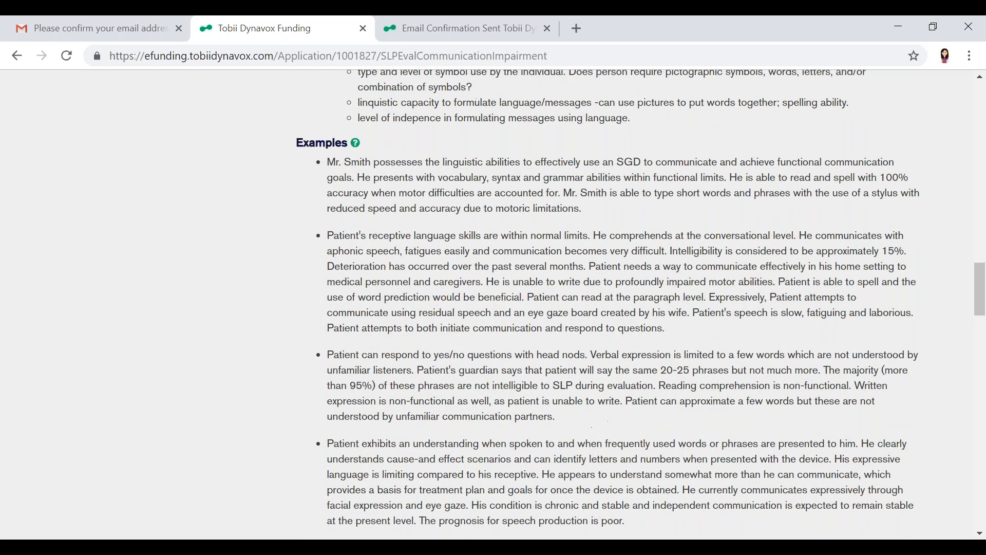
{"action": "scroll", "coordinate": [344, 424], "scroll_direction": "down", "scroll_amount": 2}
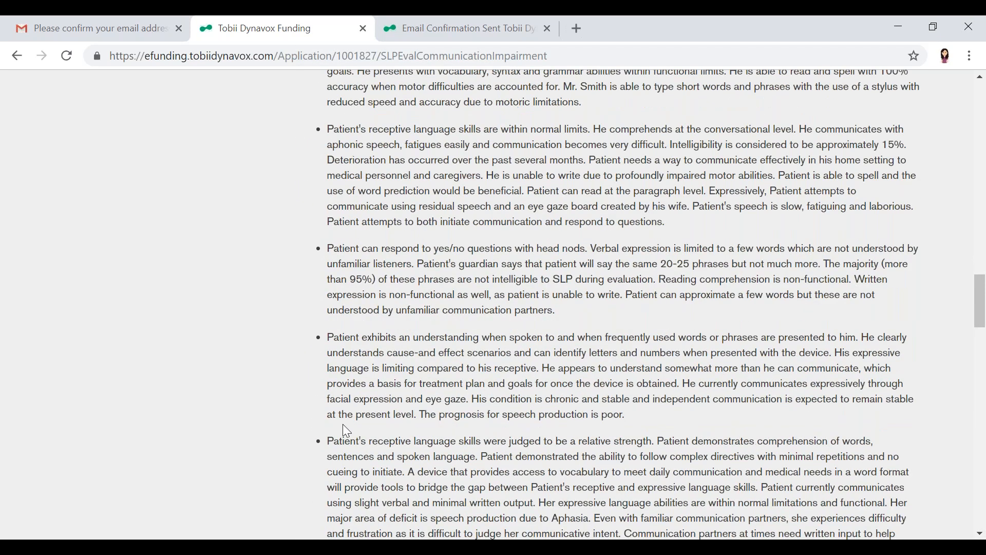
{"action": "scroll", "coordinate": [343, 425], "scroll_direction": "down", "scroll_amount": 1}
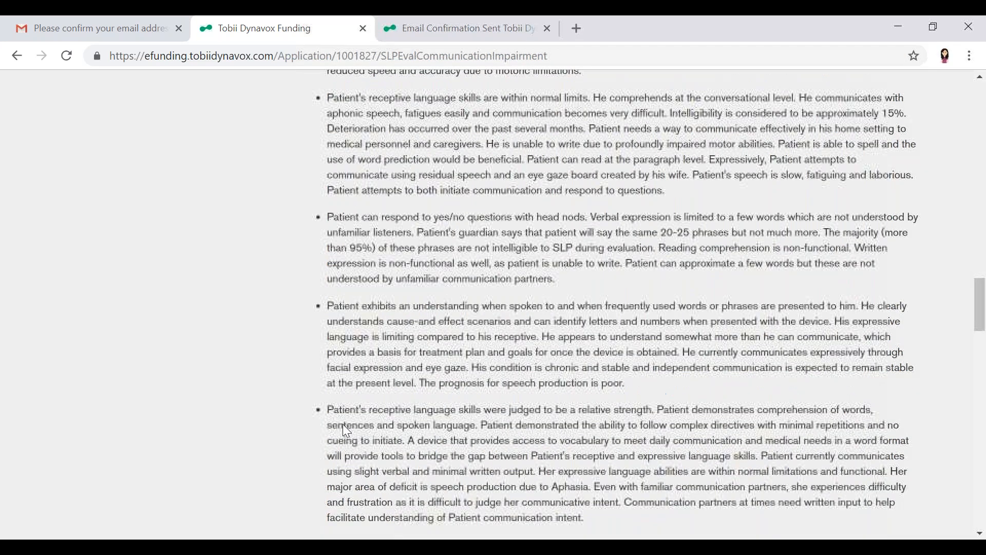
{"action": "left_click_drag", "start_coordinate": [327, 303], "coordinate": [627, 384]}
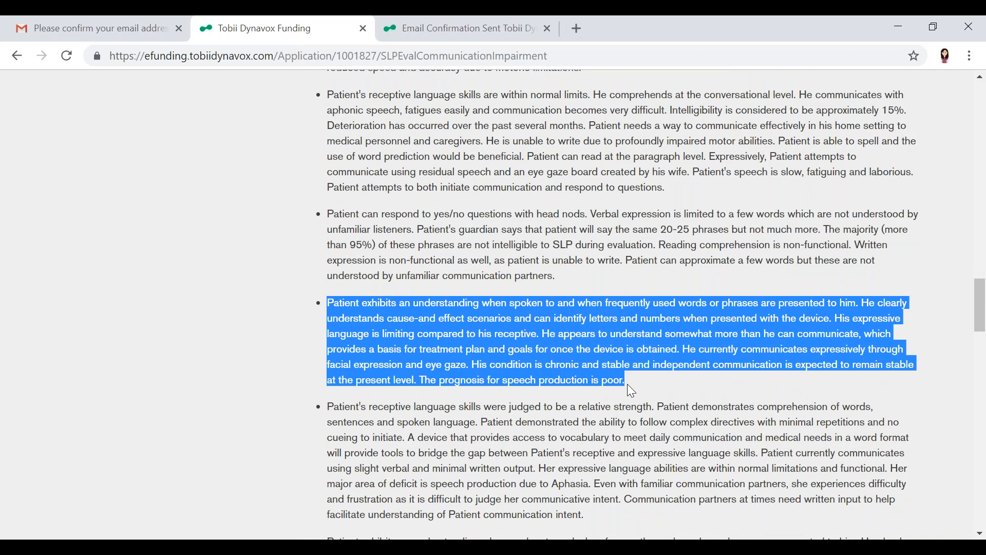
{"action": "key", "text": "ctrl+c"}
{"action": "scroll", "coordinate": [627, 384], "scroll_direction": "down", "scroll_amount": 7}
{"action": "left_click", "coordinate": [584, 379]}
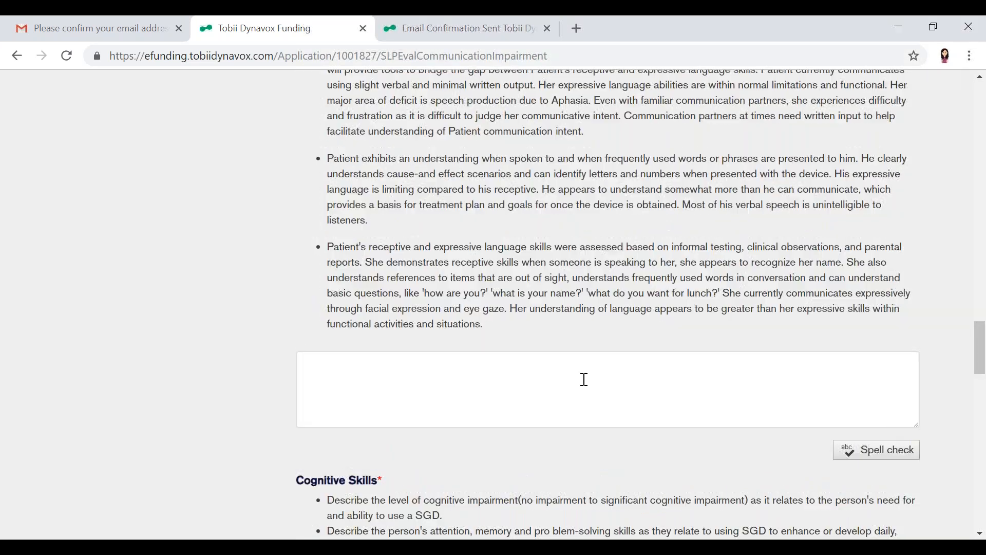
{"action": "key", "text": "ctrl+v"}
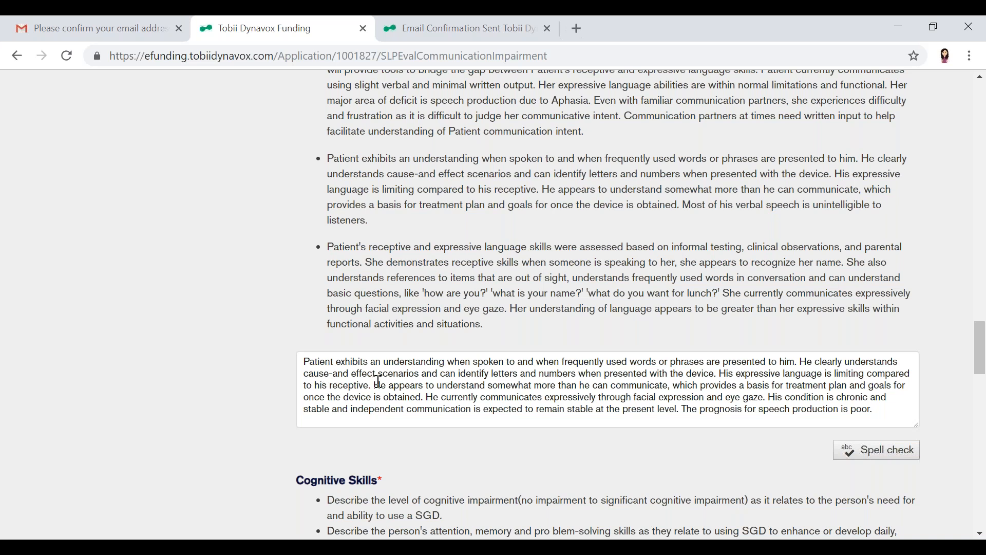
Add "due to his severe dysarthria" after "limiting compared to his receptive" in the Language Skills response
{"action": "type", "text": "due to his s"}
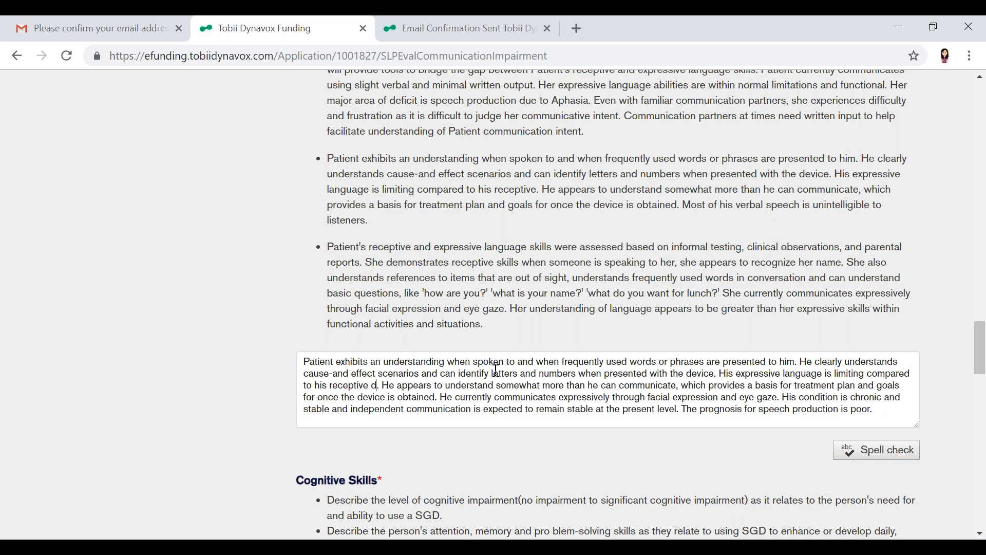
{"action": "type", "text": "evere dysarthria"}
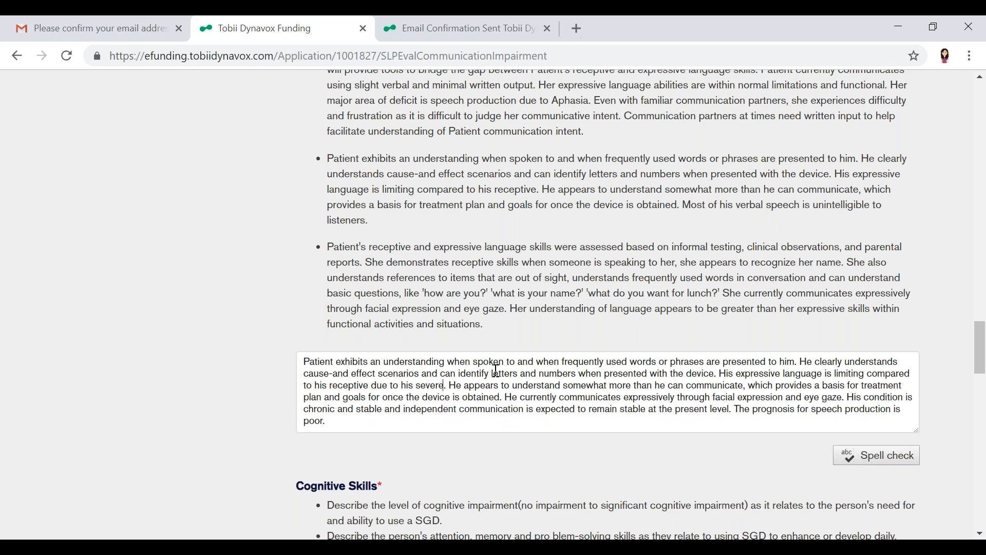
{"action": "left_click", "coordinate": [645, 430]}
{"action": "type", "text": "."}
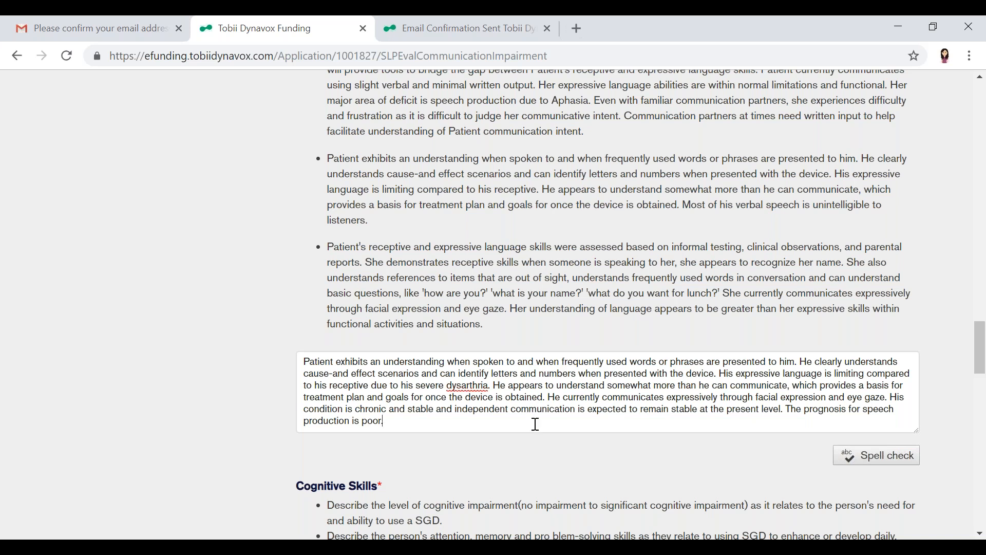
Go past Cognitive Skills to the physical abilities section and show its Eye Gaze Access example
{"action": "scroll", "coordinate": [536, 423], "scroll_direction": "down", "scroll_amount": 5}
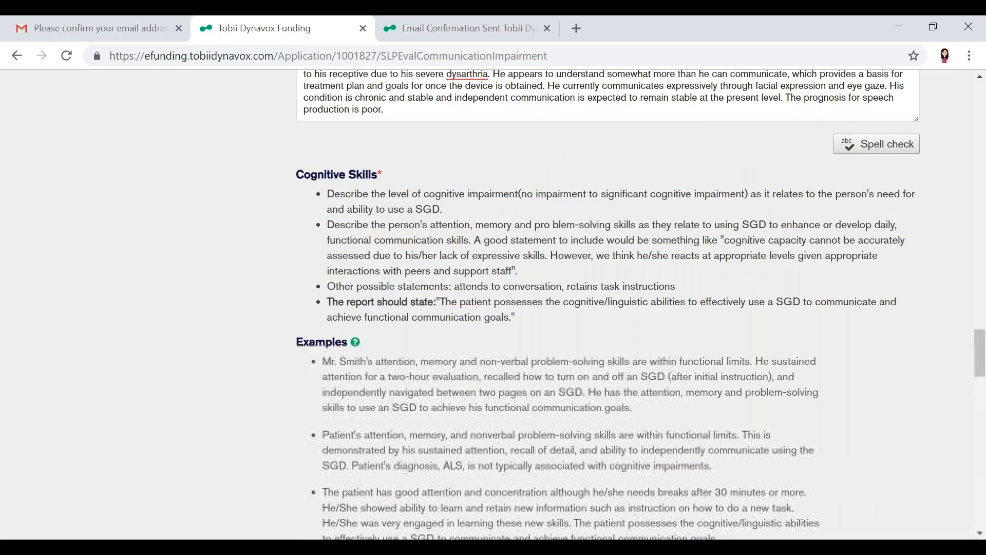
{"action": "scroll", "coordinate": [360, 426], "scroll_direction": "down", "scroll_amount": 6}
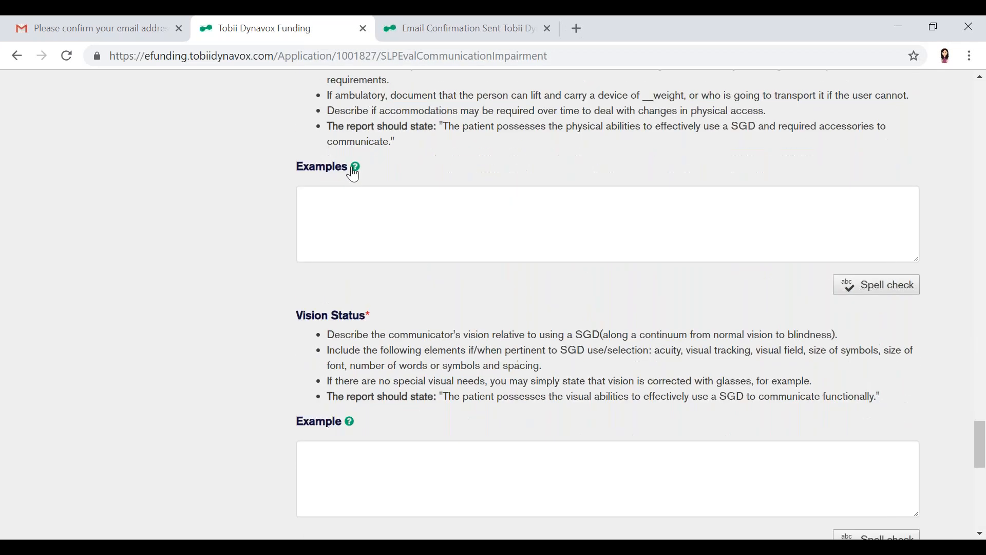
{"action": "left_click", "coordinate": [353, 170]}
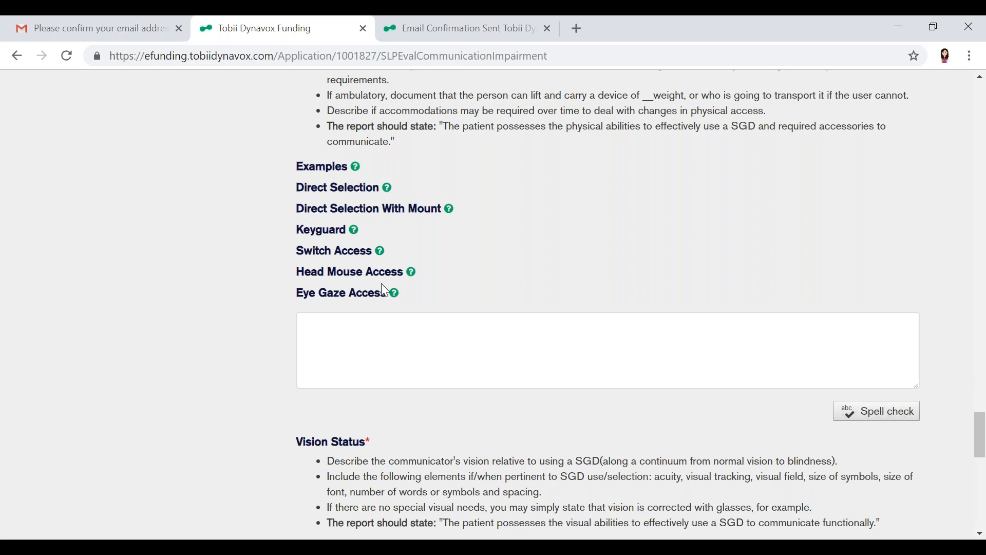
{"action": "left_click", "coordinate": [395, 294]}
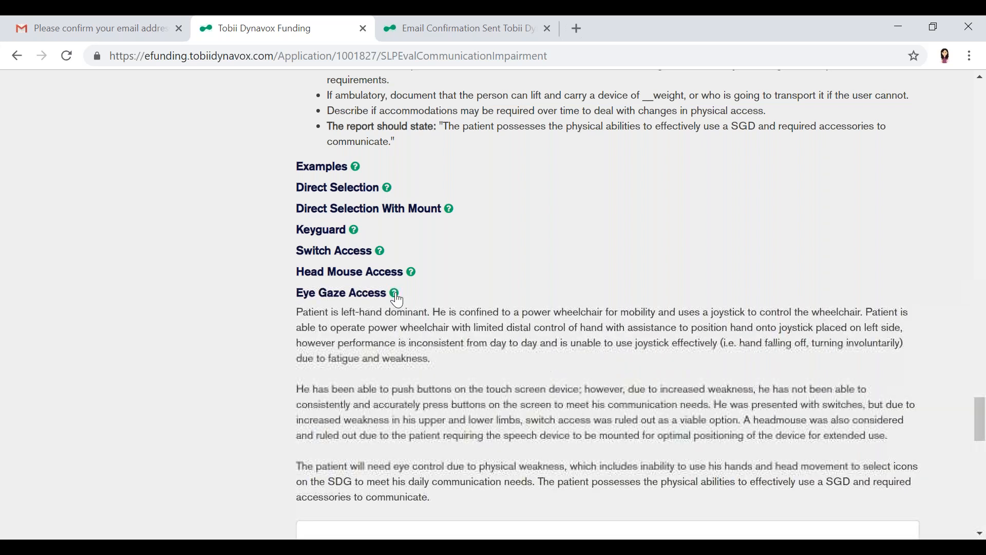
Copy the Eye Gaze Access paragraph beginning "The patient will need eye control due to physical weakness" into the physical abilities response
{"action": "scroll", "coordinate": [397, 301], "scroll_direction": "down", "scroll_amount": 2}
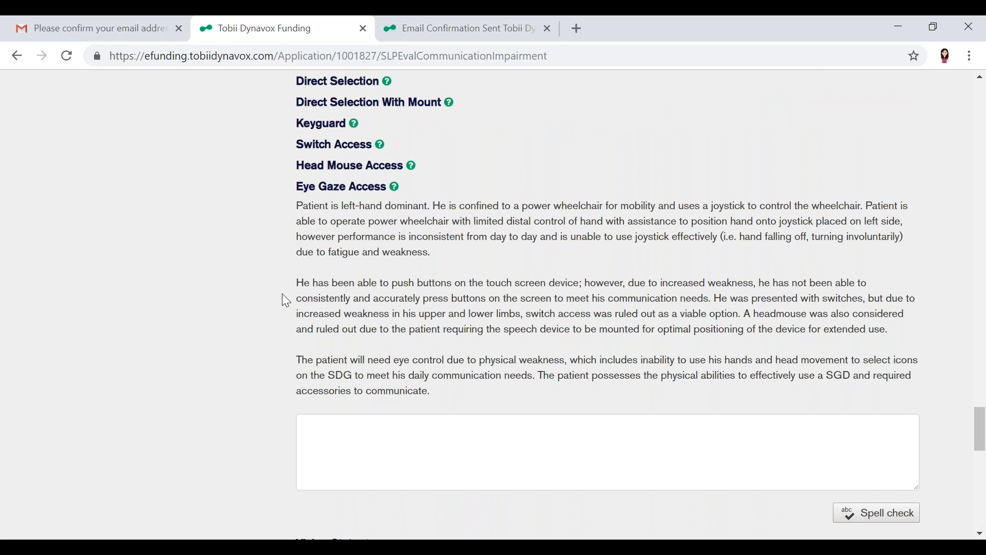
{"action": "mouse_move", "coordinate": [297, 374]}
{"action": "left_mouse_down"}
{"action": "mouse_move", "coordinate": [440, 385]}
{"action": "mouse_move", "coordinate": [443, 400]}
{"action": "mouse_move", "coordinate": [247, 383]}
{"action": "mouse_move", "coordinate": [270, 359]}
{"action": "mouse_move", "coordinate": [290, 366]}
{"action": "left_mouse_up"}
{"action": "key", "text": "ctrl+c"}
{"action": "left_click", "coordinate": [375, 461]}
{"action": "key", "text": "ctrl+v"}
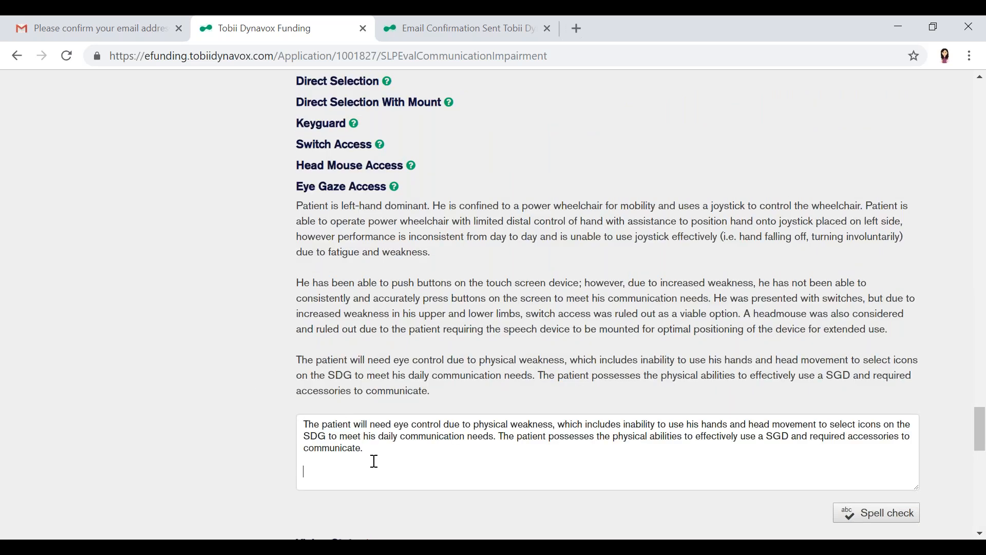
Insert "spastic movements which make it impossible for him to have functional graded movements for direct selection" after "physical weakness," in the physical abilities response
{"action": "left_click", "coordinate": [560, 426]}
{"action": "type", "text": "spaci"}
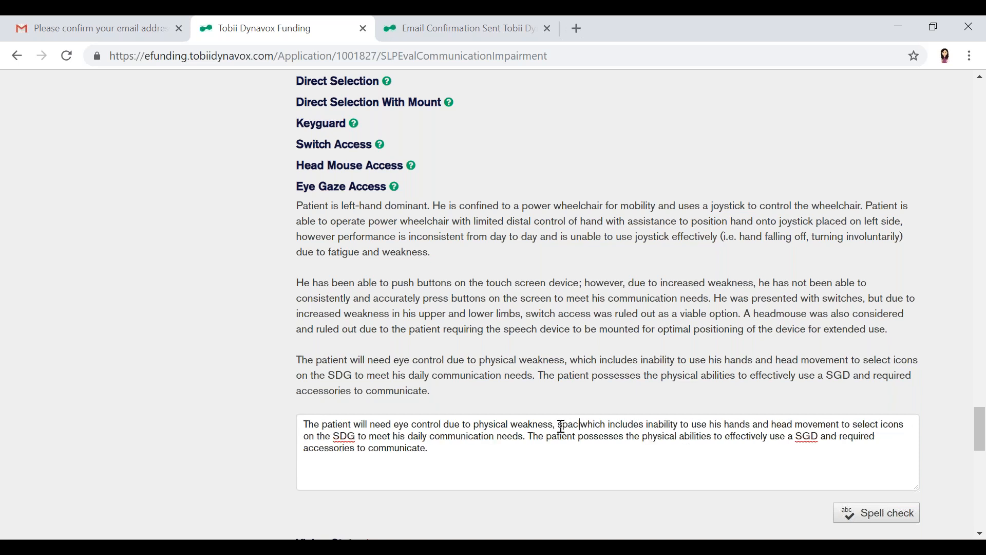
{"action": "key", "text": "BackSpace"}
{"action": "key", "text": "BackSpace"}
{"action": "key", "text": "BackSpace"}
{"action": "key", "text": "BackSpace"}
{"action": "key", "text": "BackSpace"}
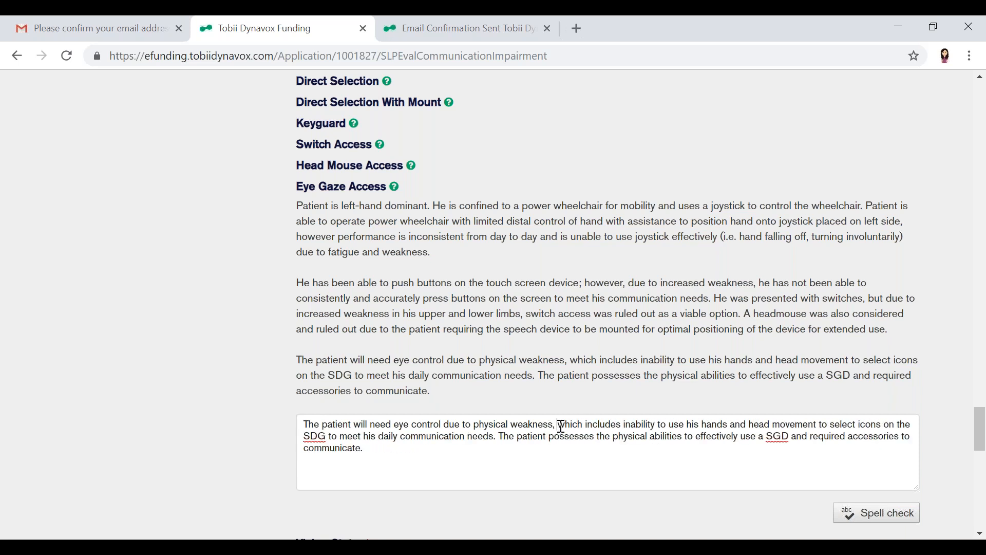
{"action": "type", "text": "spastic m"}
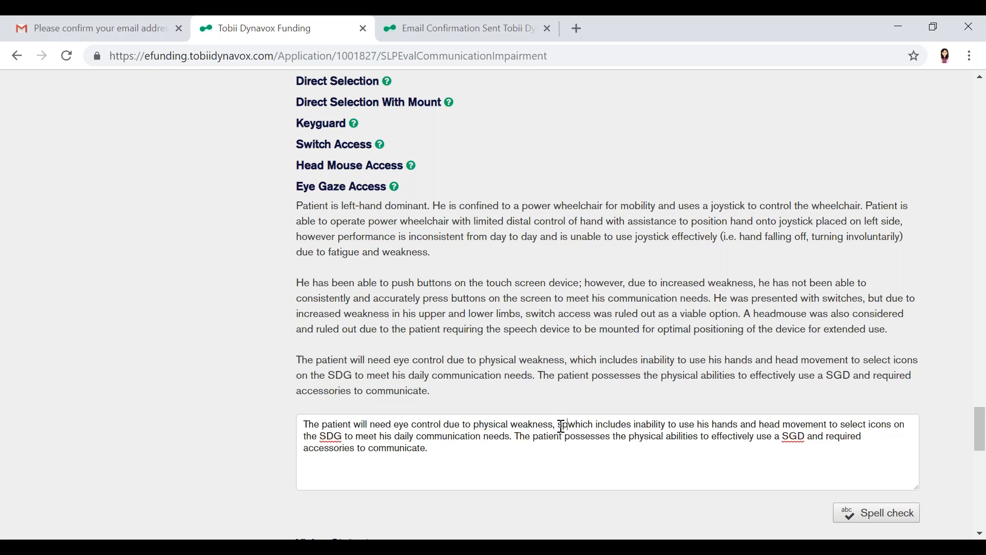
{"action": "type", "text": "ovements which "}
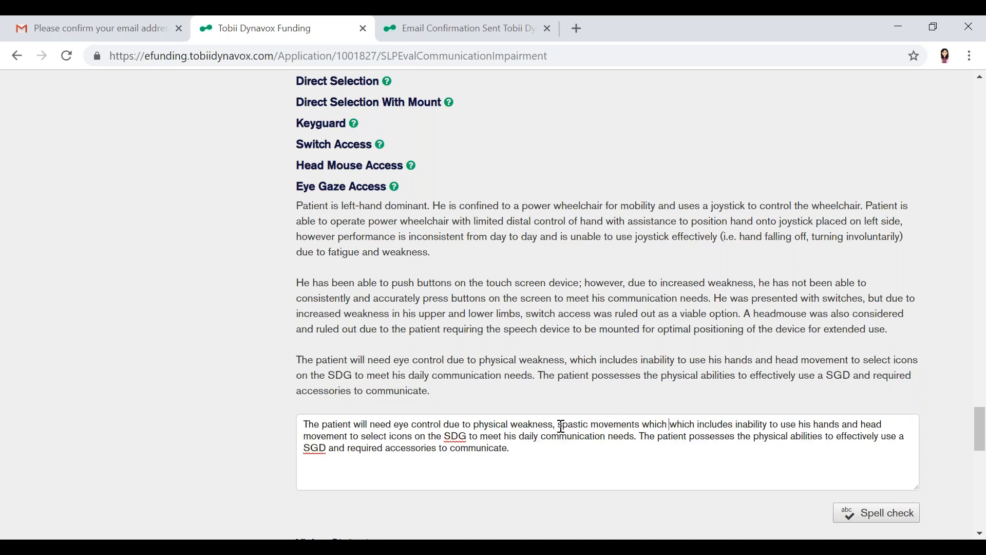
{"action": "type", "text": "make it impos"}
{"action": "type", "text": "sible for him to have"}
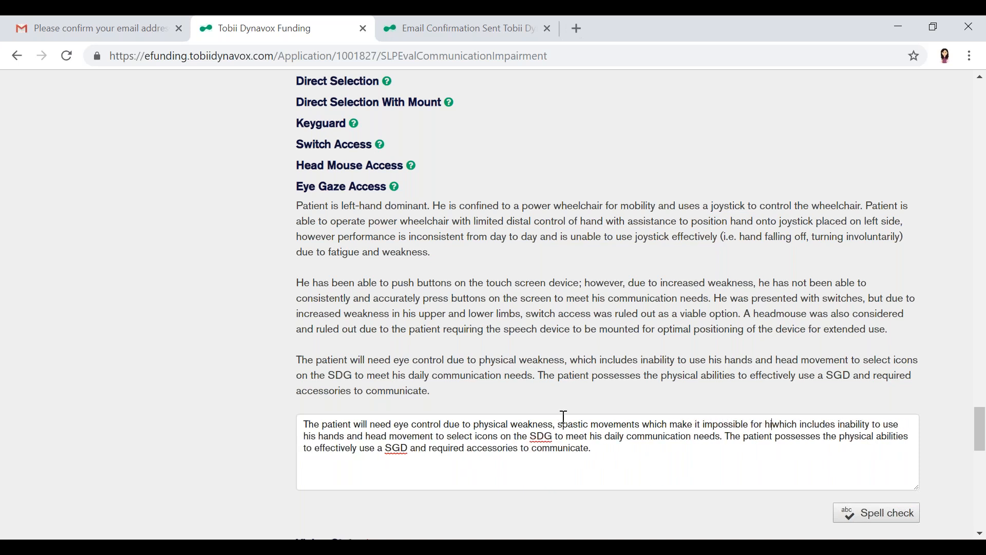
{"action": "type", "text": " fun"}
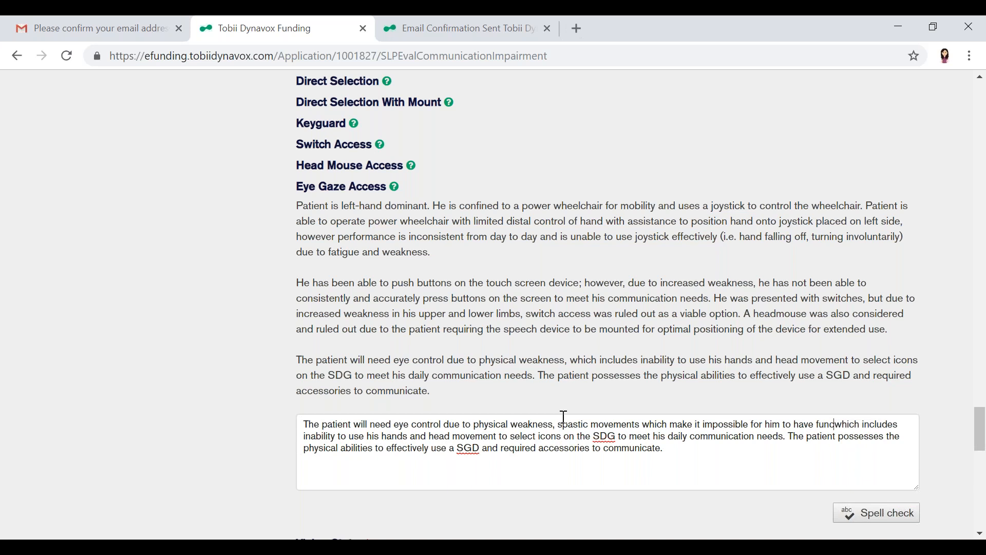
{"action": "type", "text": "ctional graded movements to"}
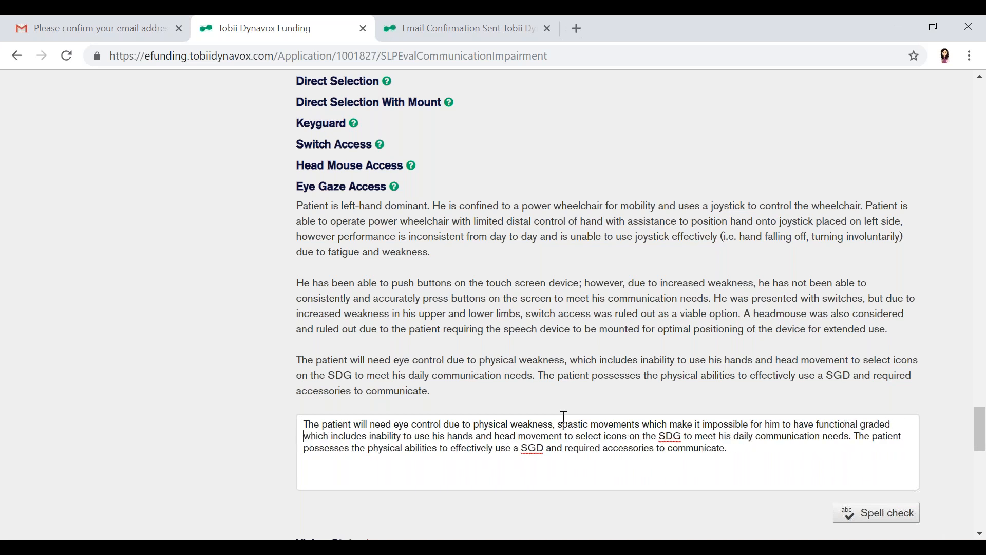
{"action": "key", "text": "BackSpace"}
{"action": "key", "text": "BackSpace"}
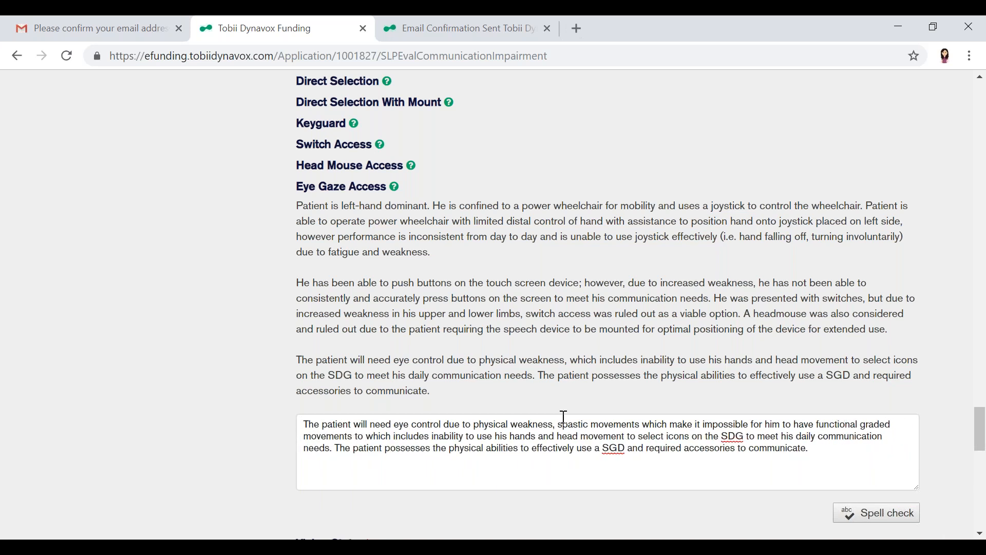
{"action": "type", "text": "for direct select"}
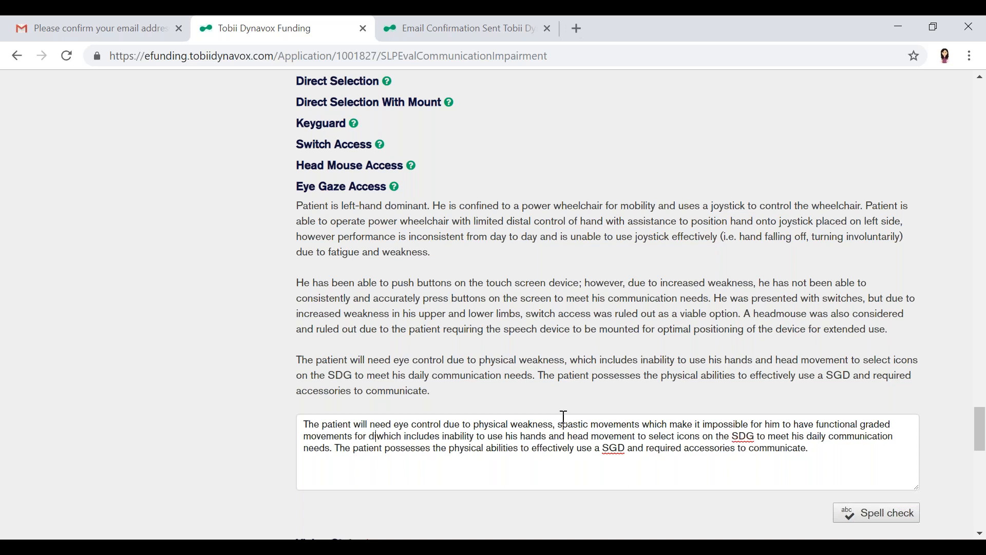
{"action": "type", "text": "ion. Switches"}
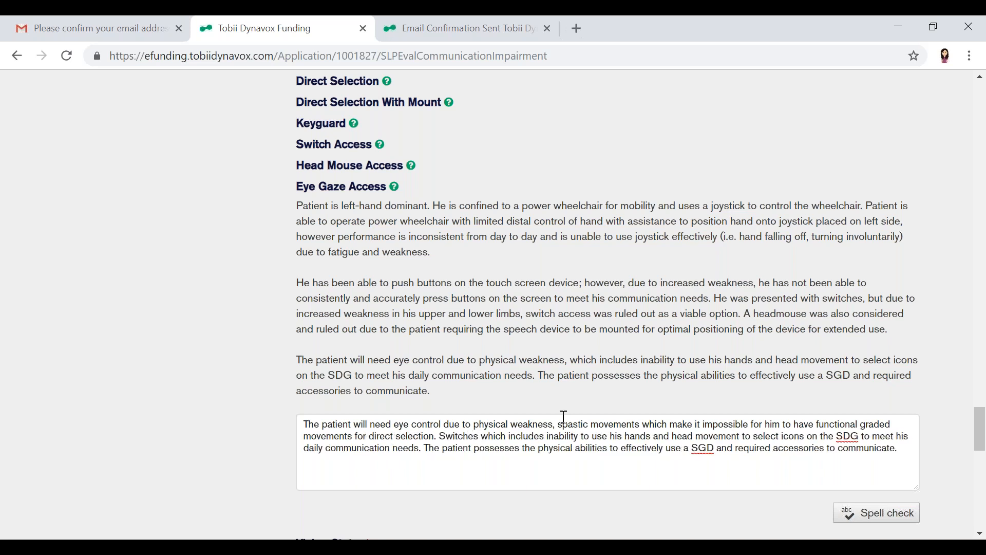
{"action": "type", "text": " were "}
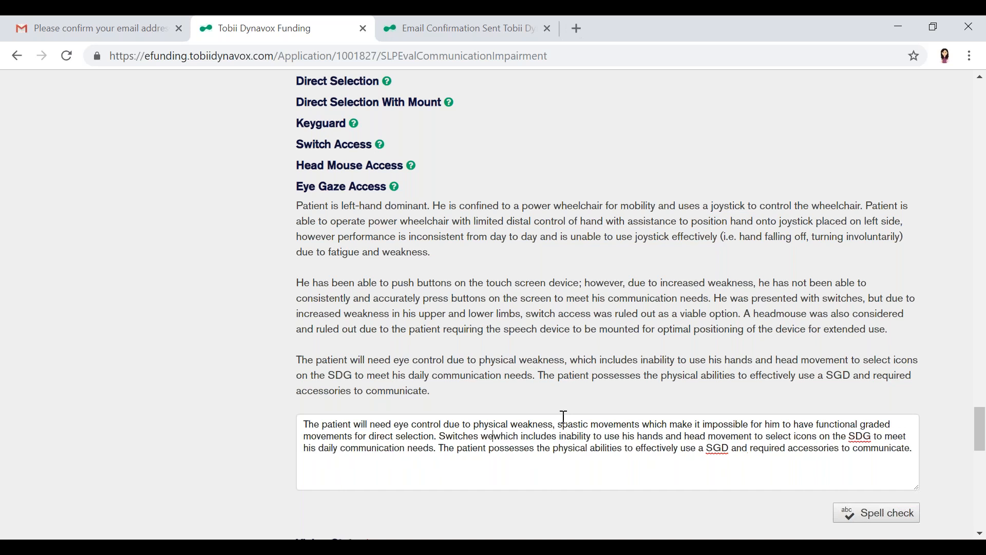
{"action": "type", "text": "deemed"}
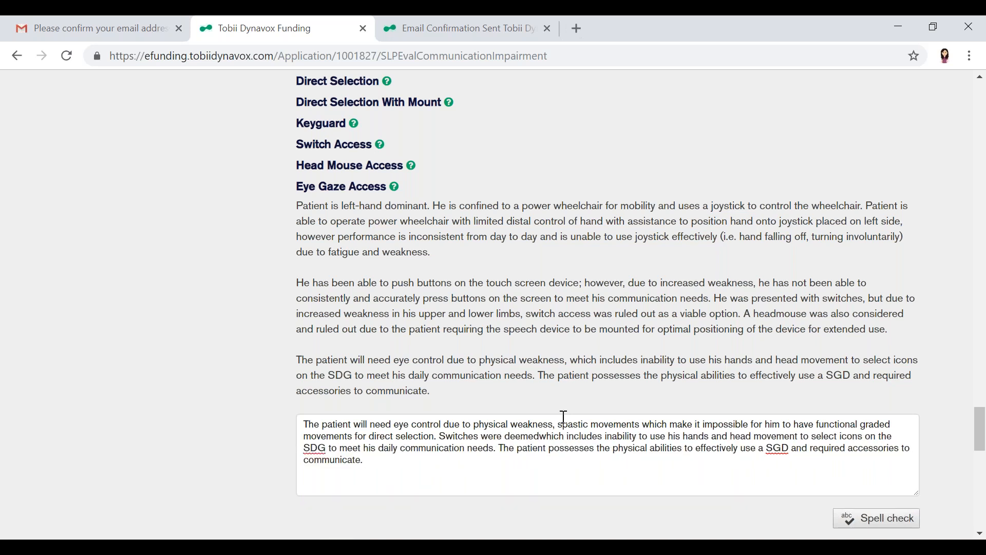
Follow "direct selection" in the physical abilities response with the sentence "Switches were established to be inapropriate."
{"action": "key", "text": "BackSpace"}
{"action": "key", "text": "BackSpace"}
{"action": "key", "text": "BackSpace"}
{"action": "key", "text": "BackSpace"}
{"action": "type", "text": "estab"}
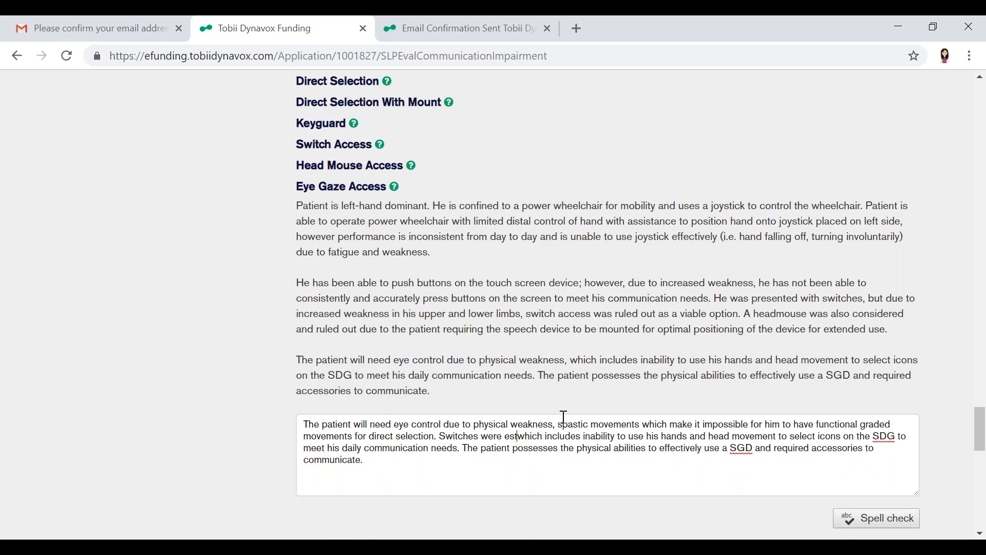
{"action": "type", "text": "lished to be inapro"}
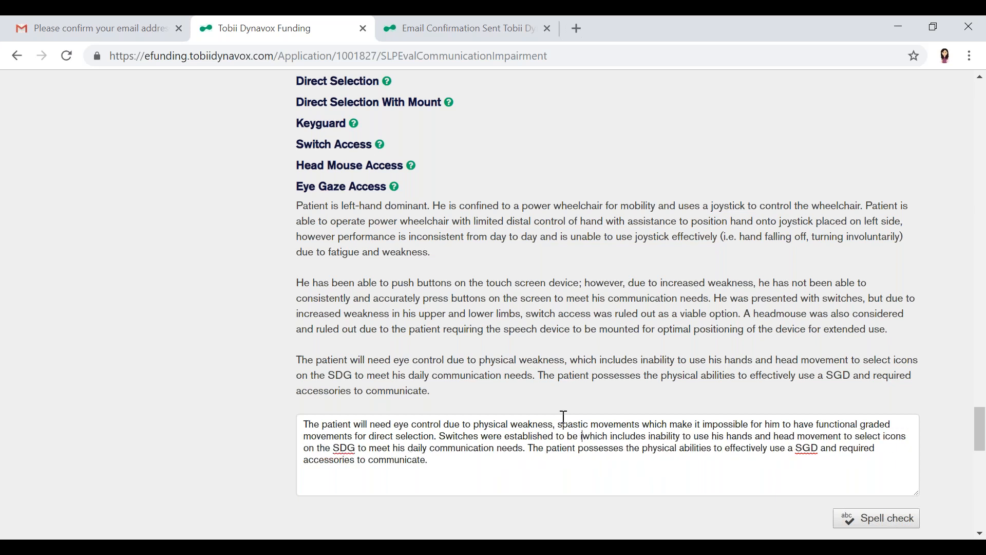
{"action": "type", "text": "priate."}
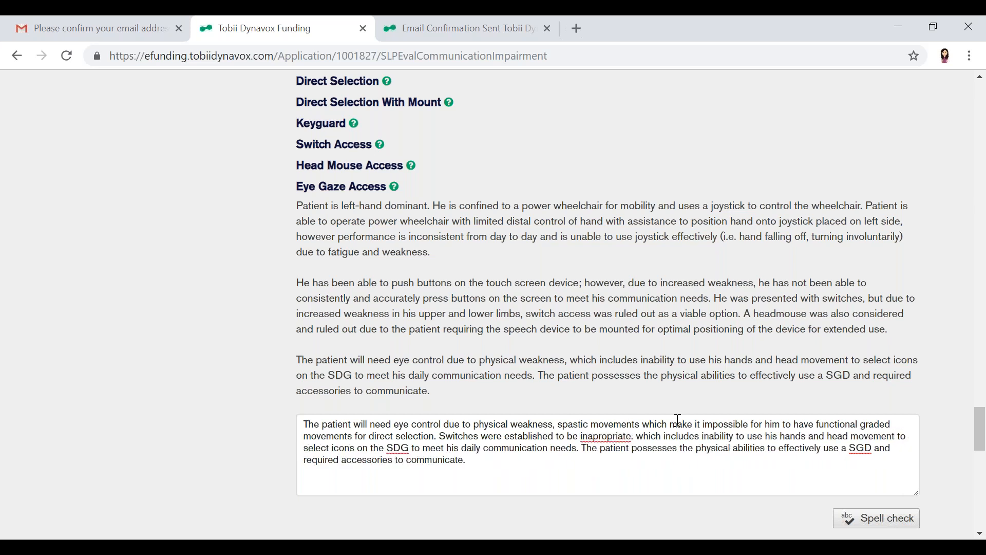
Correct "inapropriate" to "inappropriate" in the physical abilities response and continue to Daily Communication Needs with the remaining fields blank
{"action": "right_click", "coordinate": [616, 435]}
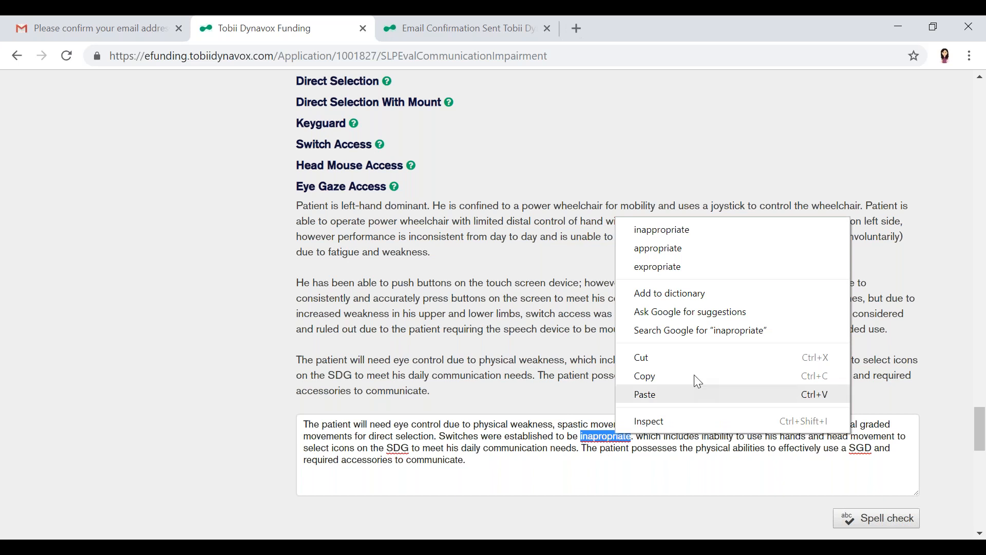
{"action": "left_click", "coordinate": [700, 227]}
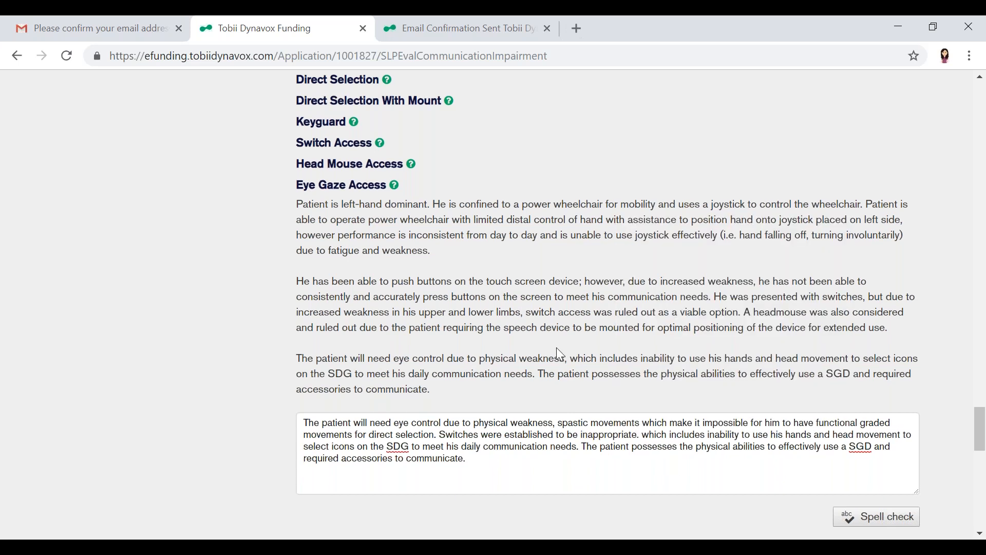
{"action": "scroll", "coordinate": [557, 348], "scroll_direction": "down", "scroll_amount": 2}
{"action": "scroll", "coordinate": [628, 432], "scroll_direction": "down", "scroll_amount": 1}
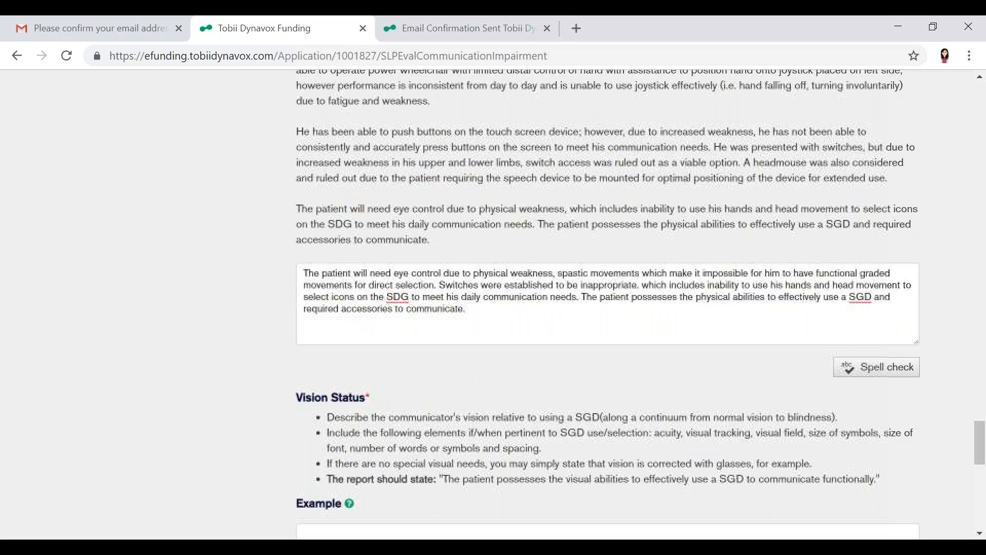
{"action": "scroll", "coordinate": [608, 303], "scroll_direction": "down", "scroll_amount": 10}
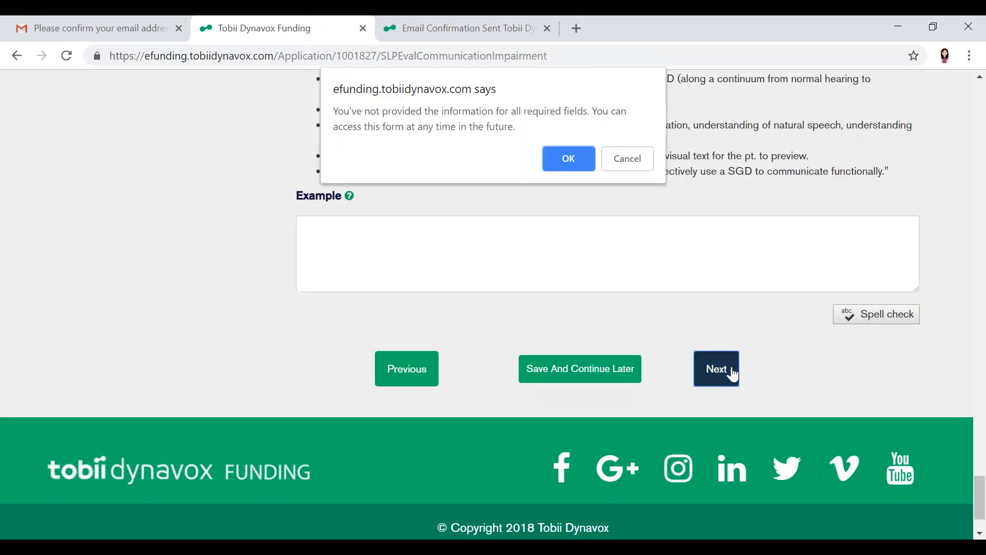
{"action": "key", "text": "Return"}
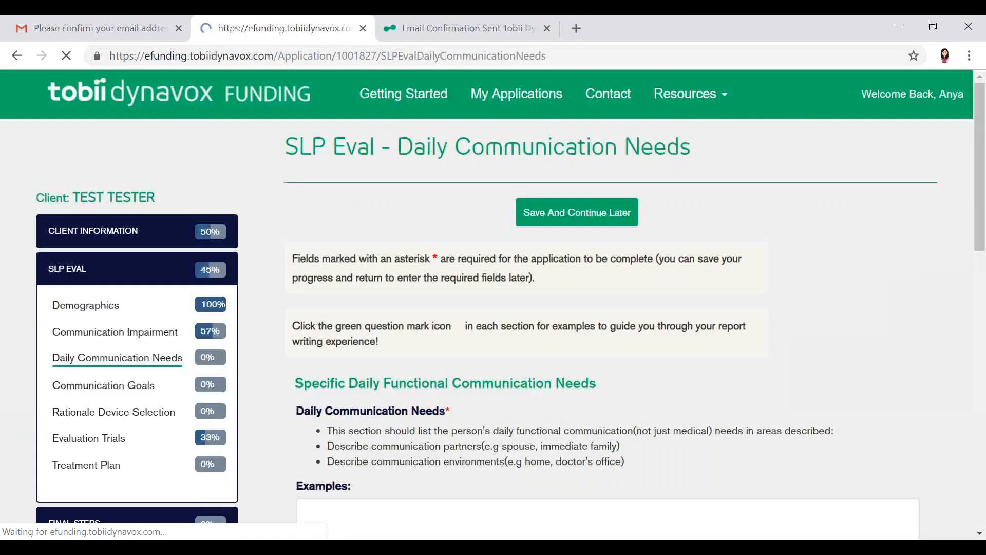
Go past Daily Communication Needs and Communication Goals to Rationale Device Selection, leaving their fields blank
{"action": "scroll", "coordinate": [424, 332], "scroll_direction": "down", "scroll_amount": 5}
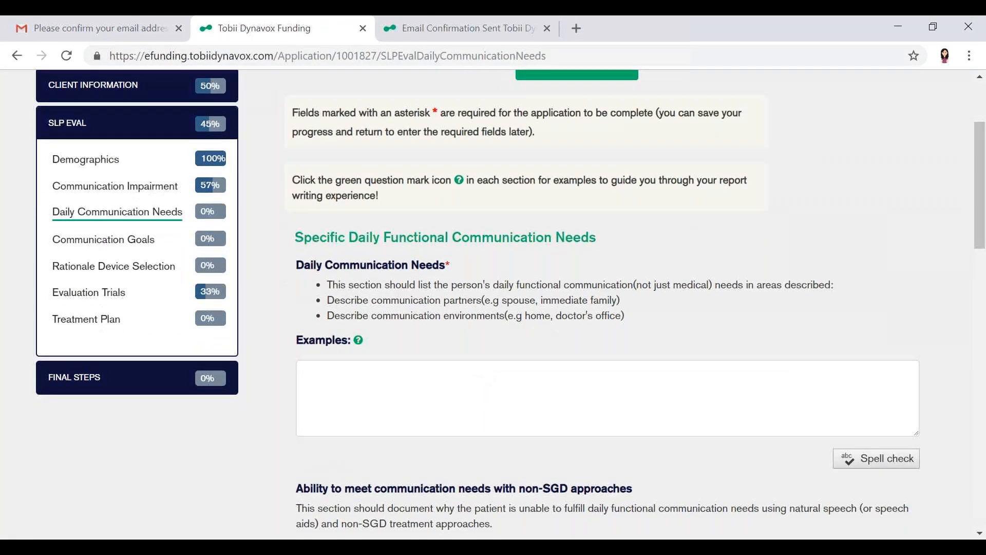
{"action": "scroll", "coordinate": [606, 309], "scroll_direction": "down", "scroll_amount": 14}
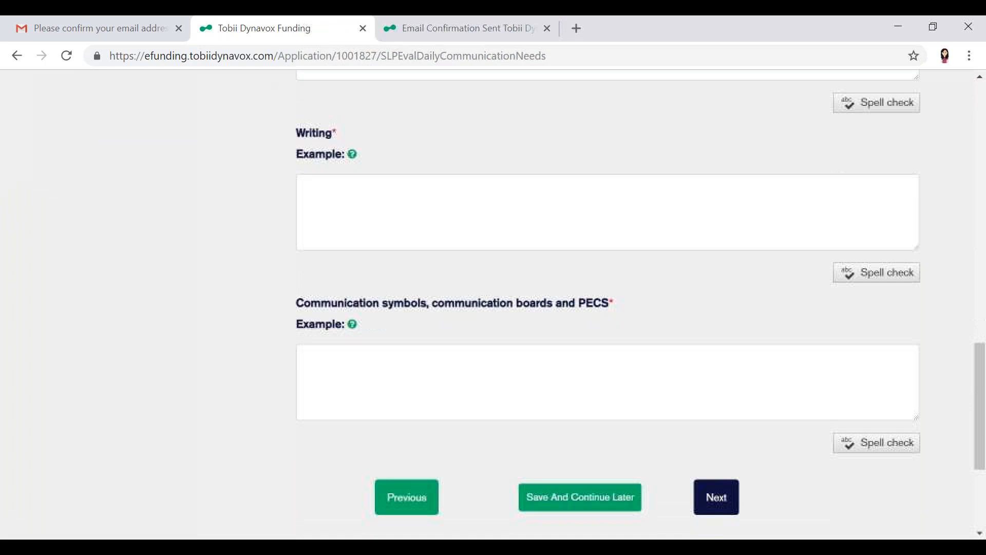
{"action": "scroll", "coordinate": [717, 469], "scroll_direction": "down", "scroll_amount": 1}
{"action": "left_click", "coordinate": [717, 469]}
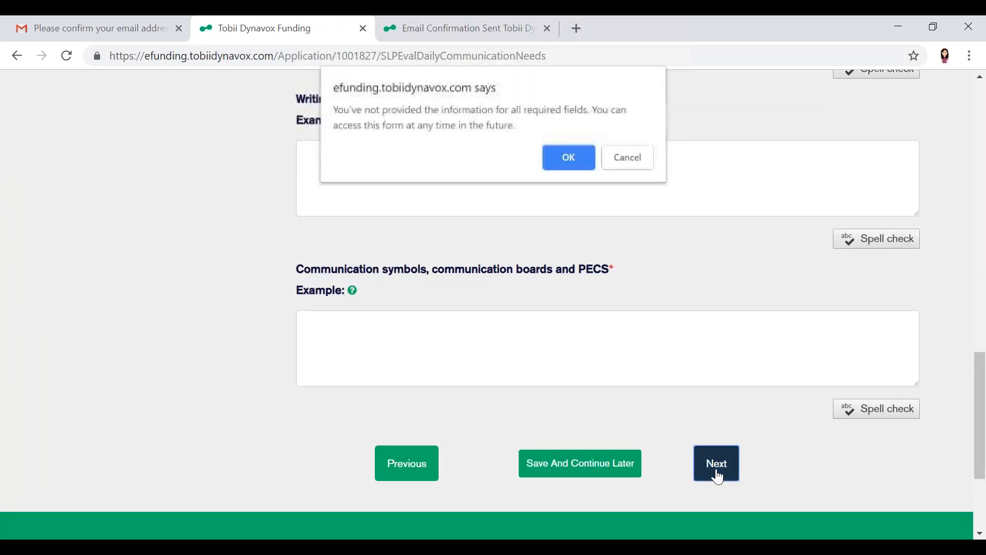
{"action": "left_click", "coordinate": [567, 157]}
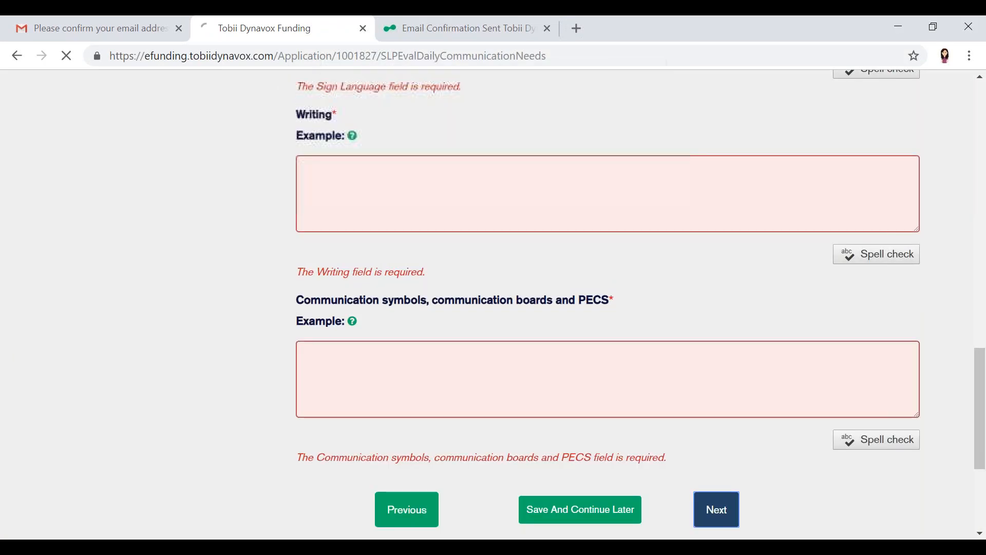
{"action": "scroll", "coordinate": [526, 381], "scroll_direction": "down", "scroll_amount": 10}
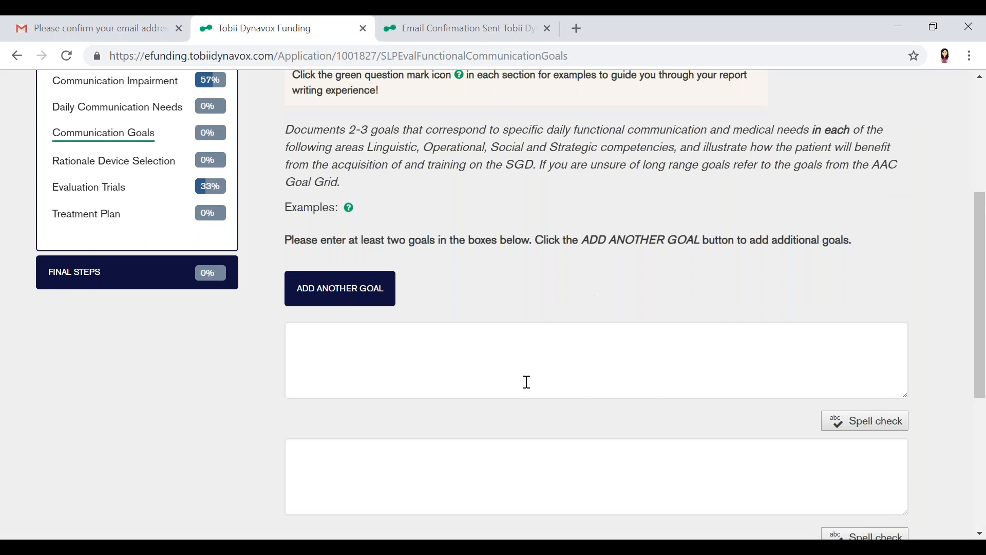
{"action": "left_click", "coordinate": [716, 291]}
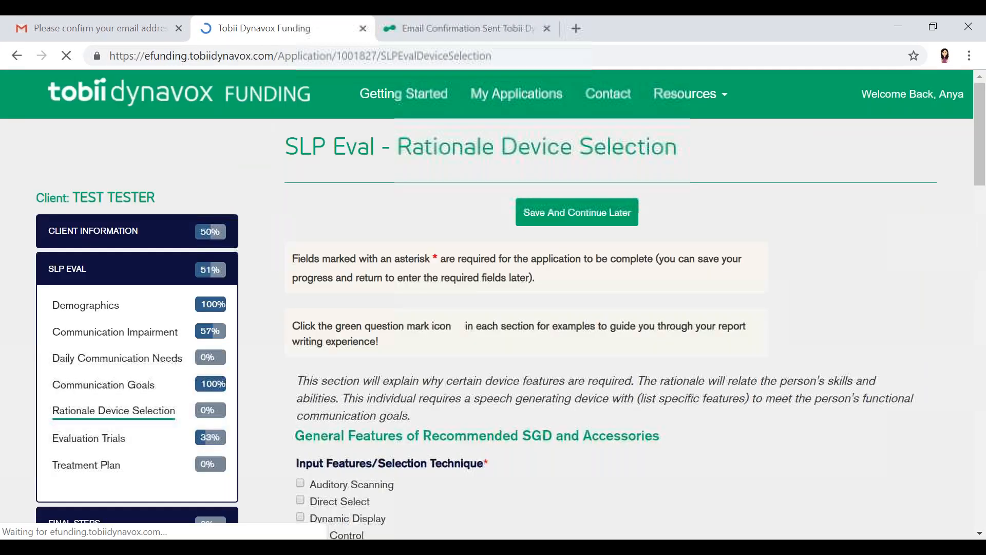
Select Eye Control as the input feature and Synthesized Speech as the output feature of the recommended SGD
{"action": "scroll", "coordinate": [717, 292], "scroll_direction": "down", "scroll_amount": 1}
{"action": "scroll", "coordinate": [314, 327], "scroll_direction": "down", "scroll_amount": 5}
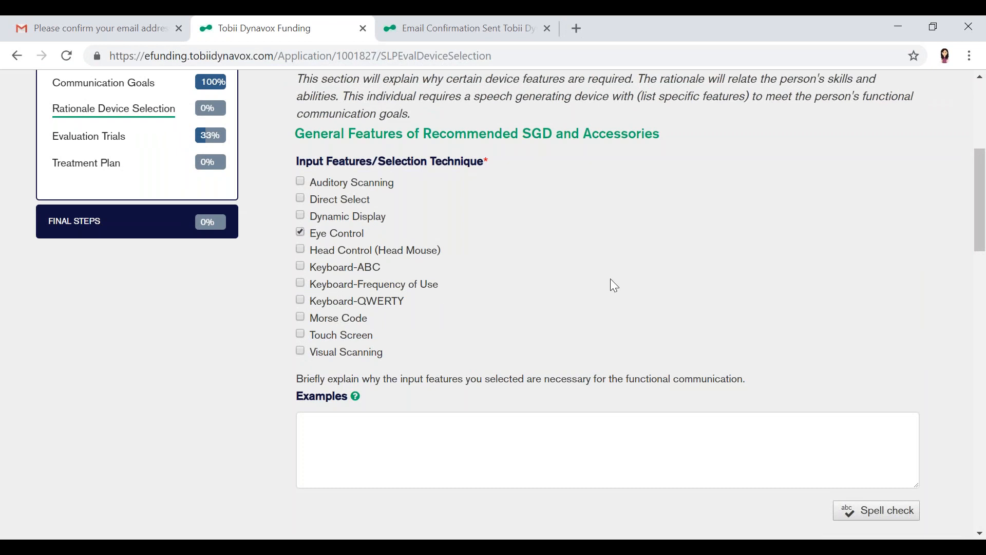
{"action": "scroll", "coordinate": [610, 279], "scroll_direction": "down", "scroll_amount": 5}
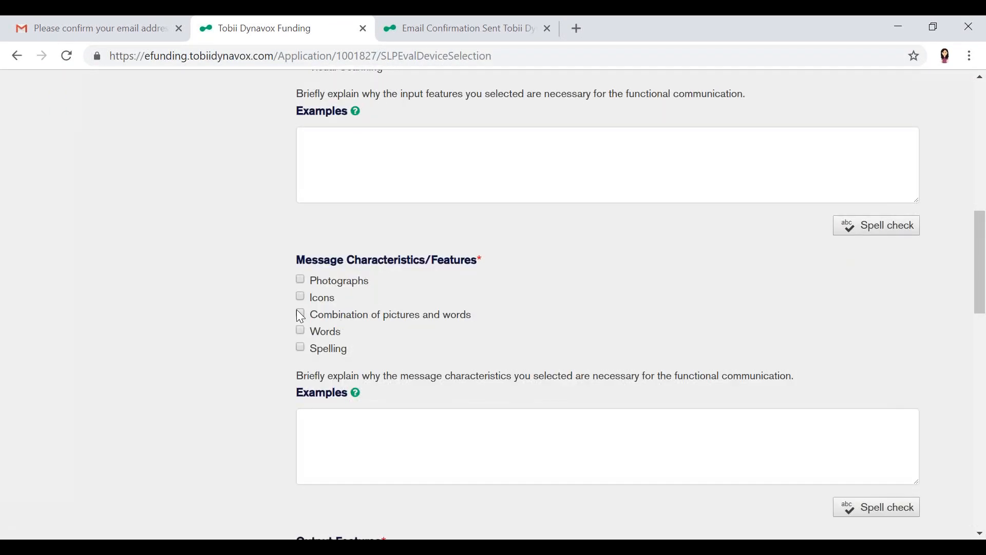
{"action": "scroll", "coordinate": [619, 301], "scroll_direction": "down", "scroll_amount": 5}
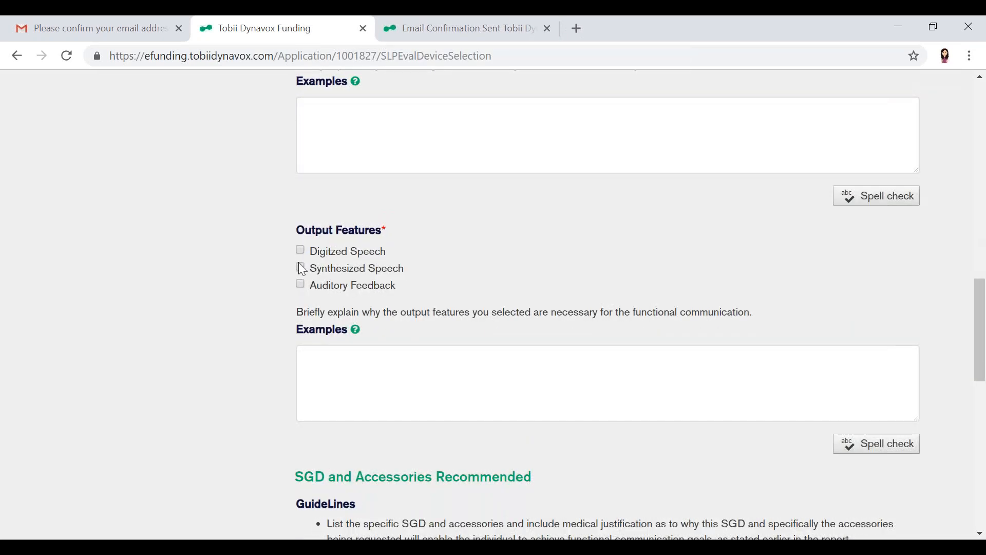
{"action": "left_click", "coordinate": [300, 267]}
Leave the recommended SGD and family support responses blank and continue to Evaluation Trials
{"action": "scroll", "coordinate": [440, 297], "scroll_direction": "down", "scroll_amount": 1}
{"action": "scroll", "coordinate": [440, 299], "scroll_direction": "down", "scroll_amount": 10}
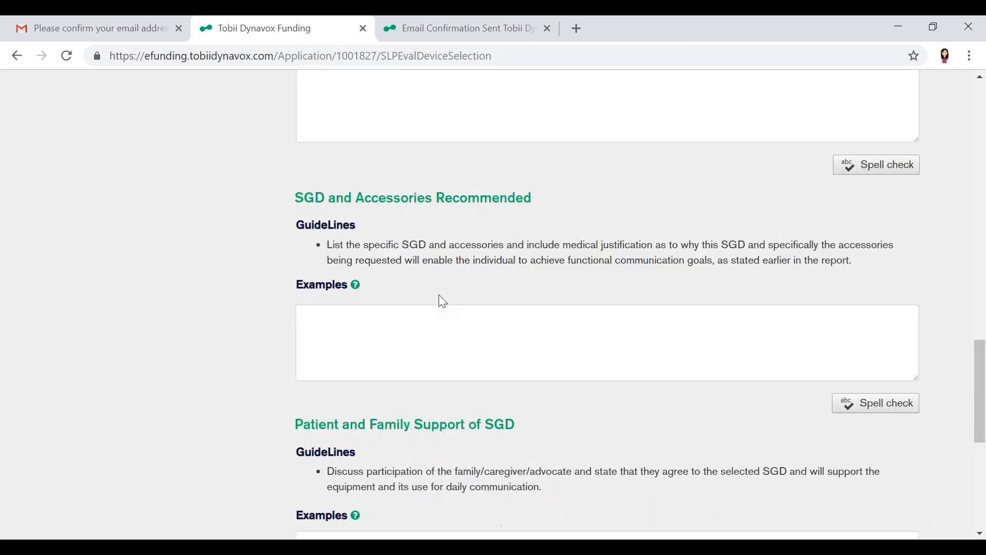
{"action": "left_click", "coordinate": [709, 336]}
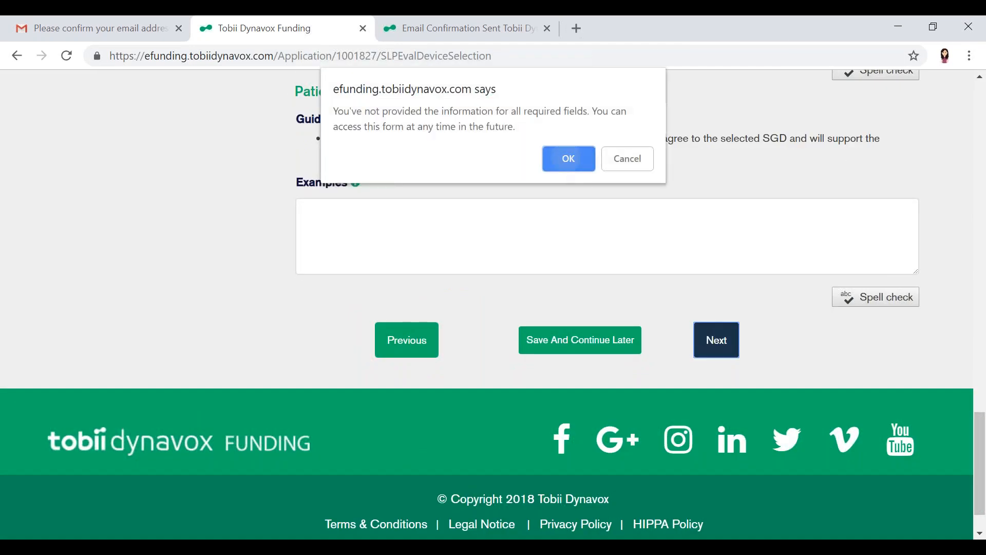
{"action": "left_click", "coordinate": [567, 163]}
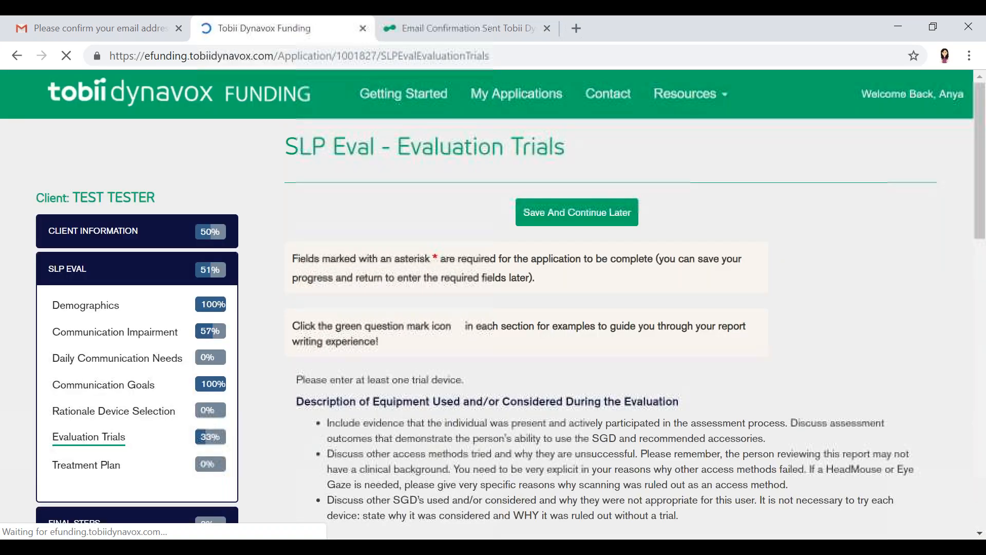
Name the first trial device I-15 and choose Eye Control as its access method
{"action": "scroll", "coordinate": [493, 303], "scroll_direction": "down", "scroll_amount": 9}
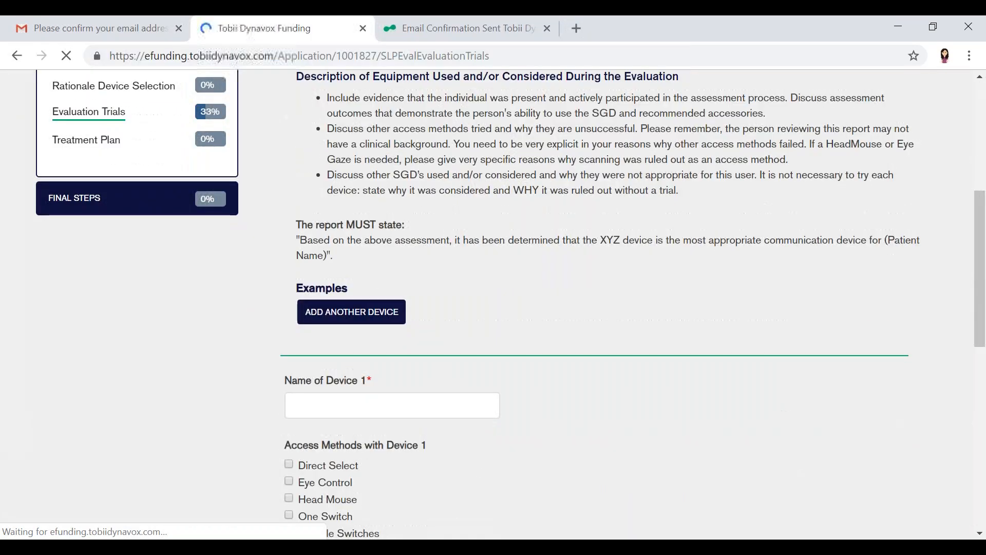
{"action": "left_click", "coordinate": [298, 289]}
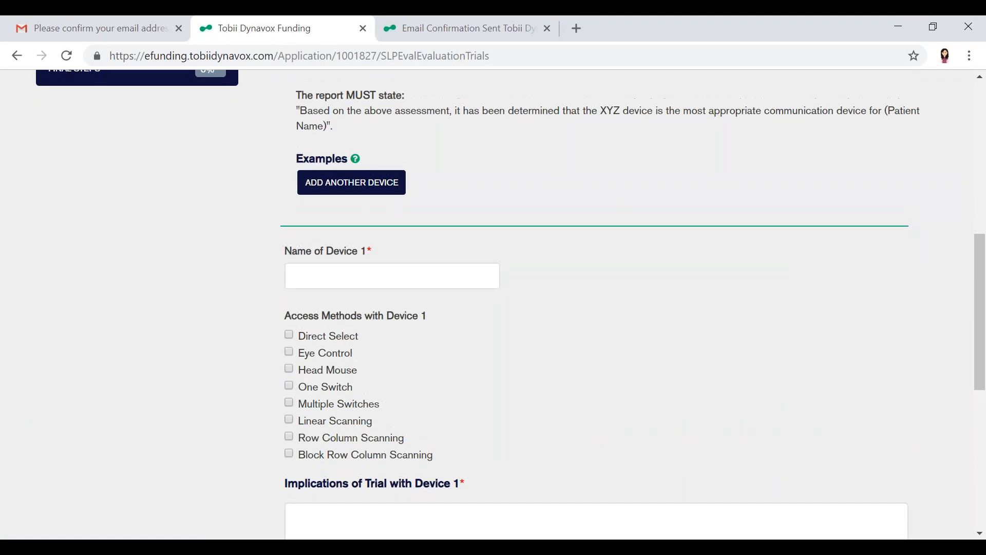
{"action": "scroll", "coordinate": [322, 234], "scroll_direction": "down", "scroll_amount": 2}
{"action": "left_click", "coordinate": [334, 187]}
{"action": "type", "text": "I-15"}
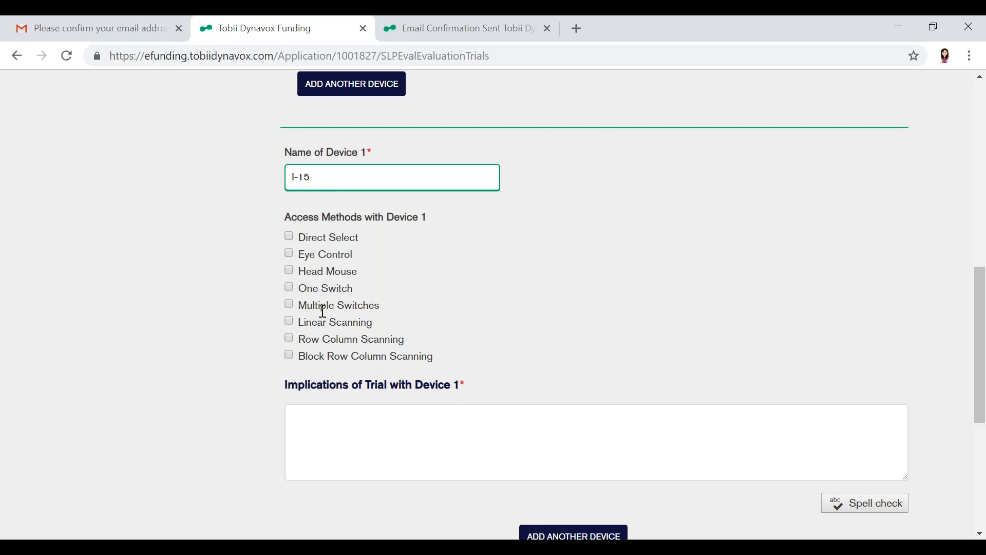
{"action": "left_click", "coordinate": [290, 255]}
Enter Device 1's trial implications: "I-15 was too heavy and too large for the client. He preferred the I-12 size wise which is also a more affordable option."
{"action": "left_click", "coordinate": [358, 473]}
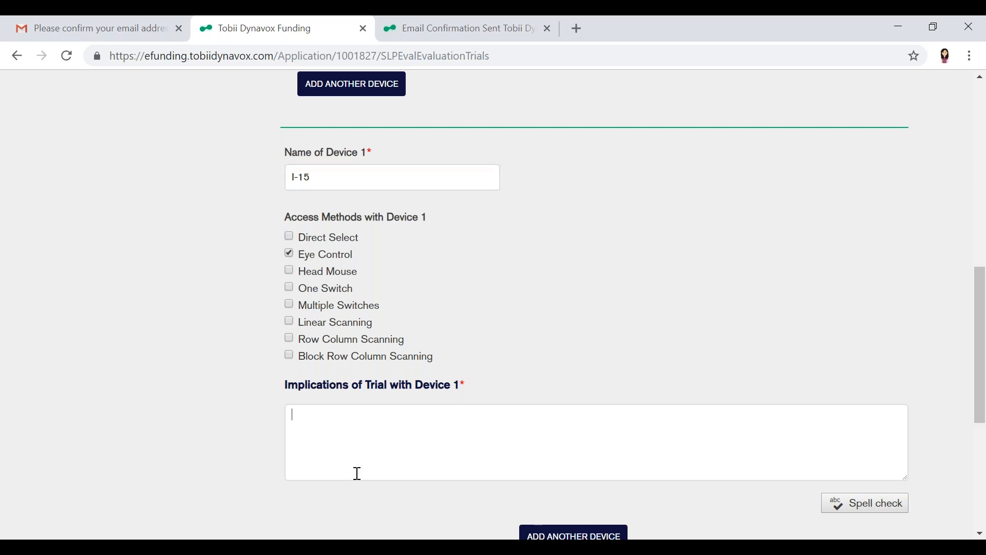
{"action": "type", "text": "I-15 was too heavy and too large"}
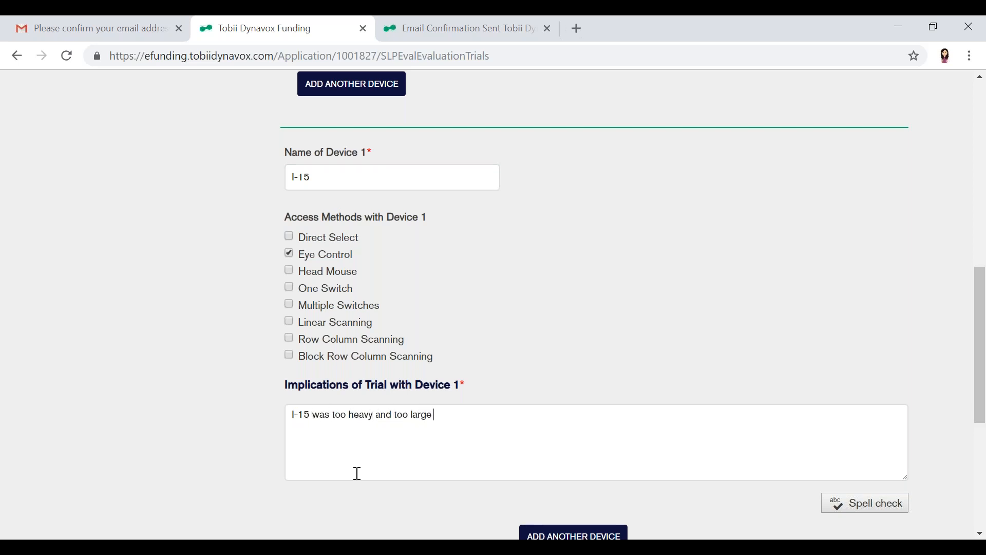
{"action": "type", "text": " for the client. He preferred the I-12"}
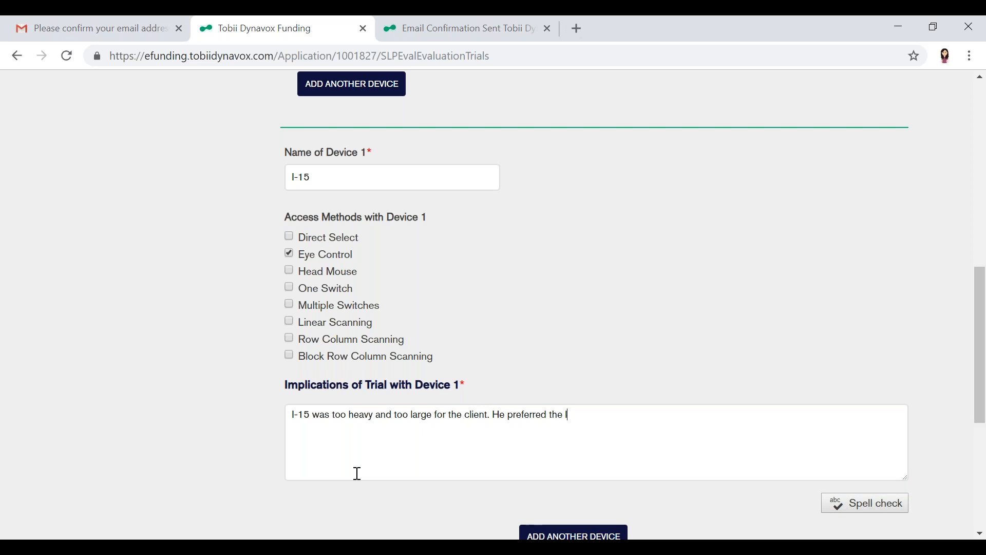
{"action": "type", "text": " size wise which is also a more affordable o"}
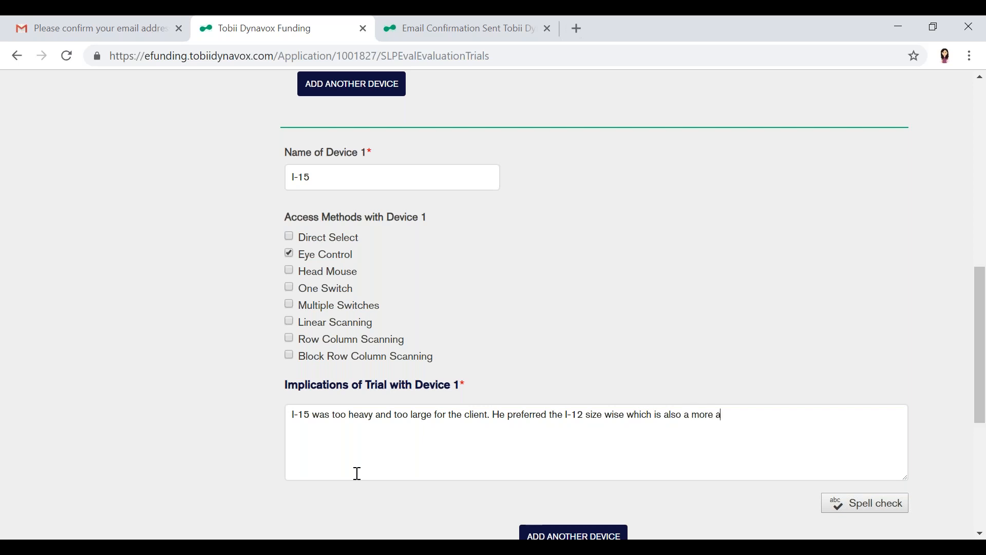
{"action": "type", "text": "ption."}
Save the Evaluation Trials entries and continue to the Treatment Plan section
{"action": "scroll", "coordinate": [358, 473], "scroll_direction": "down", "scroll_amount": 2}
{"action": "scroll", "coordinate": [358, 473], "scroll_direction": "down", "scroll_amount": 2}
{"action": "left_click", "coordinate": [716, 368]}
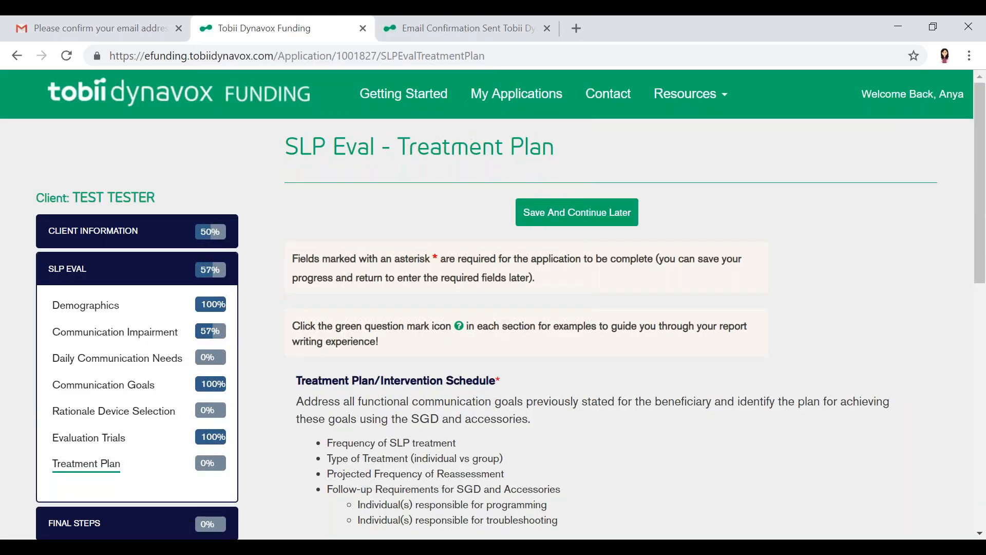
Review the Treatment Plan guidelines and examples, submit the section with its response blank, and acknowledge the unsigned evaluation notice
{"action": "scroll", "coordinate": [493, 307], "scroll_direction": "down", "scroll_amount": 7}
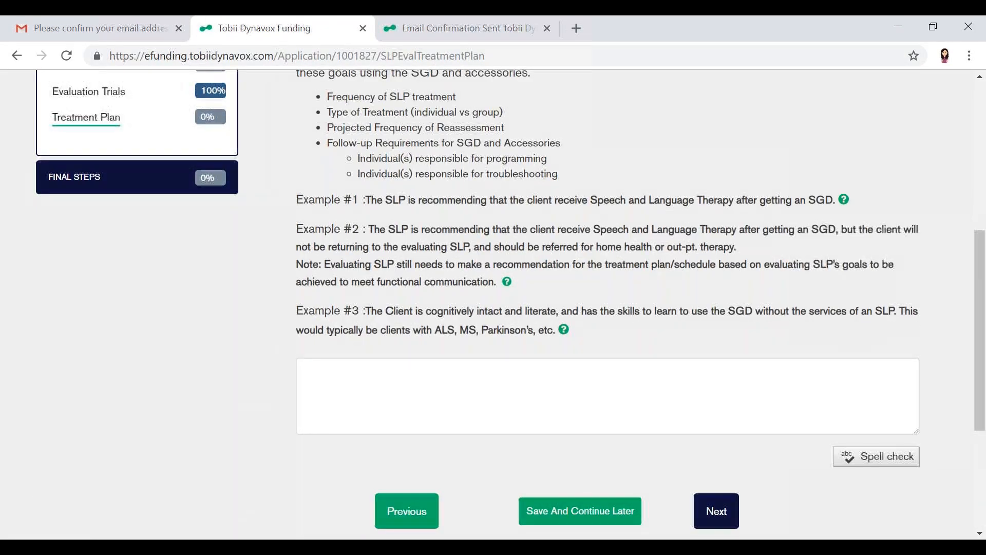
{"action": "scroll", "coordinate": [493, 304], "scroll_direction": "up", "scroll_amount": 2}
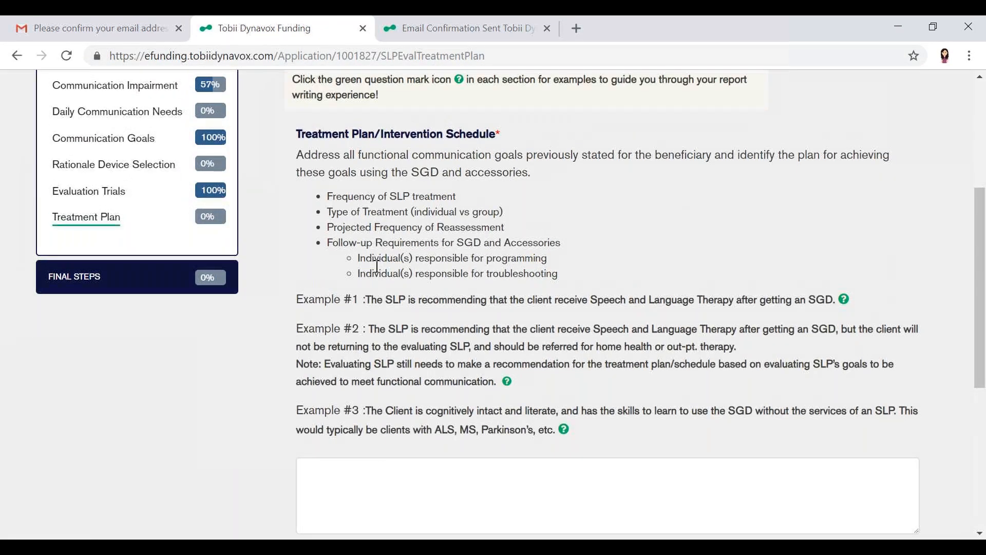
{"action": "scroll", "coordinate": [375, 266], "scroll_direction": "up", "scroll_amount": 3}
{"action": "scroll", "coordinate": [375, 266], "scroll_direction": "down", "scroll_amount": 9}
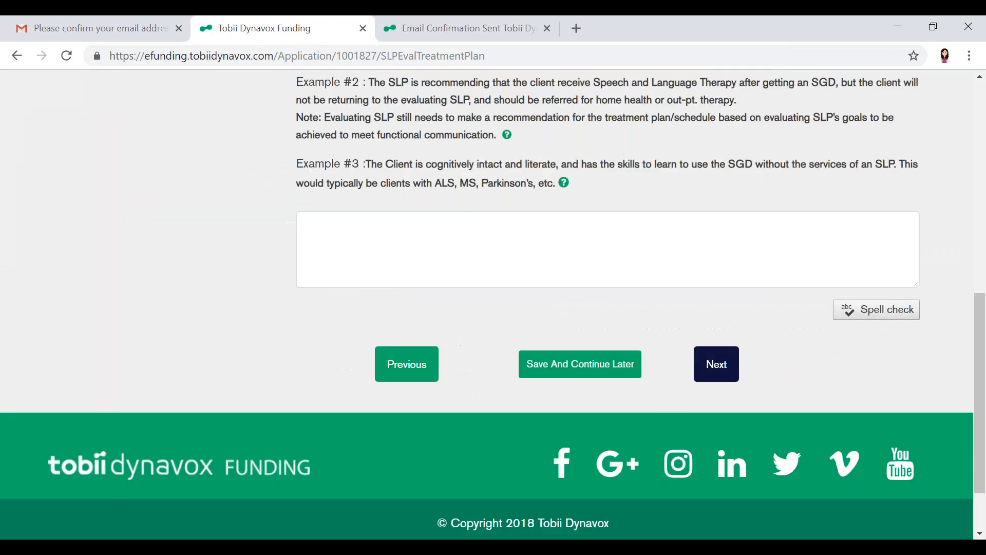
{"action": "left_click", "coordinate": [701, 368]}
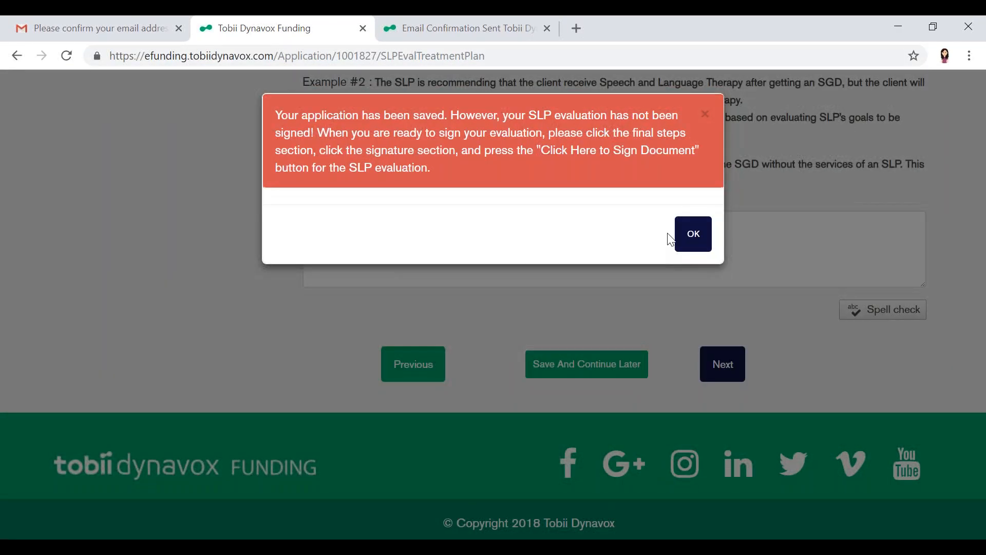
{"action": "left_click", "coordinate": [700, 242]}
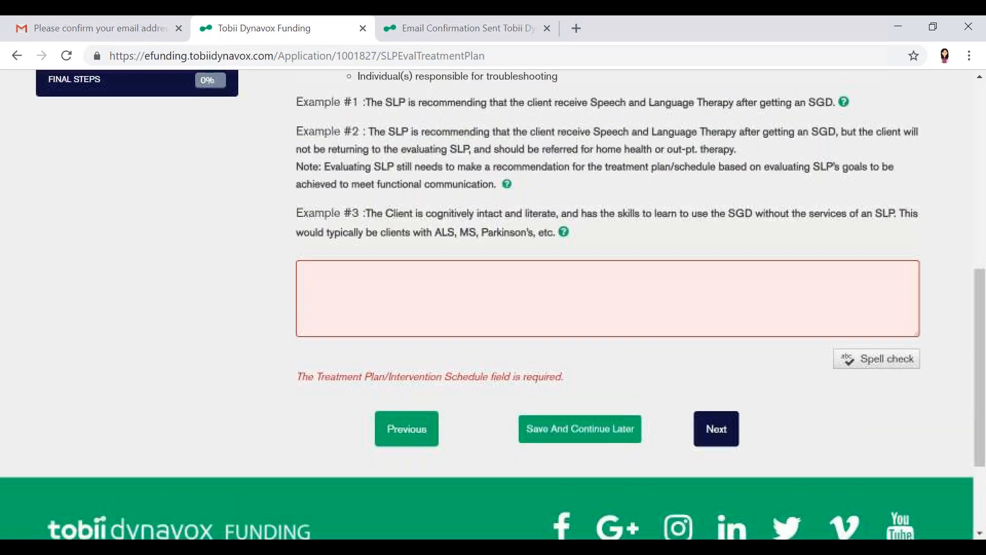
Open the Files page of Final Steps and look over the list of documents required for upload
{"action": "scroll", "coordinate": [493, 304], "scroll_direction": "up", "scroll_amount": 2}
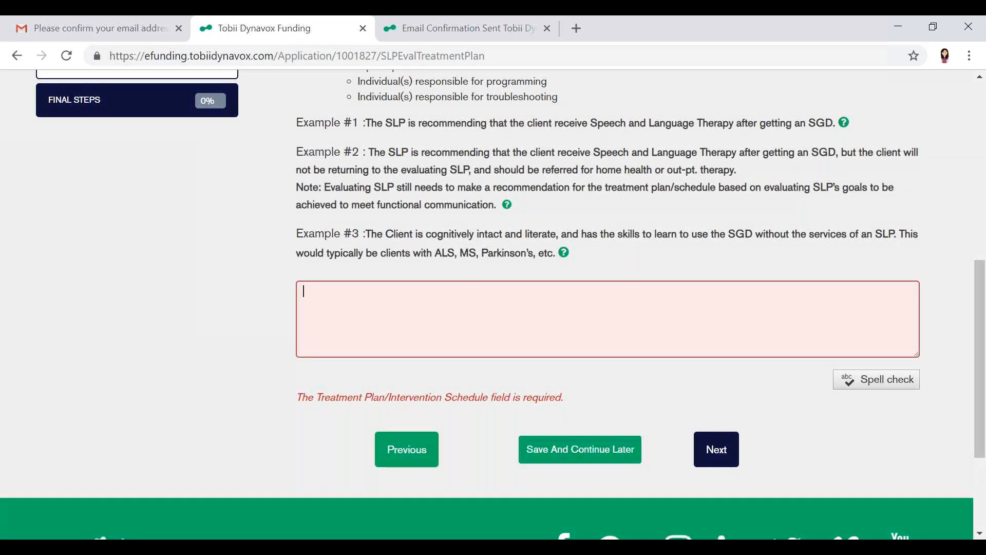
{"action": "scroll", "coordinate": [412, 182], "scroll_direction": "up", "scroll_amount": 1}
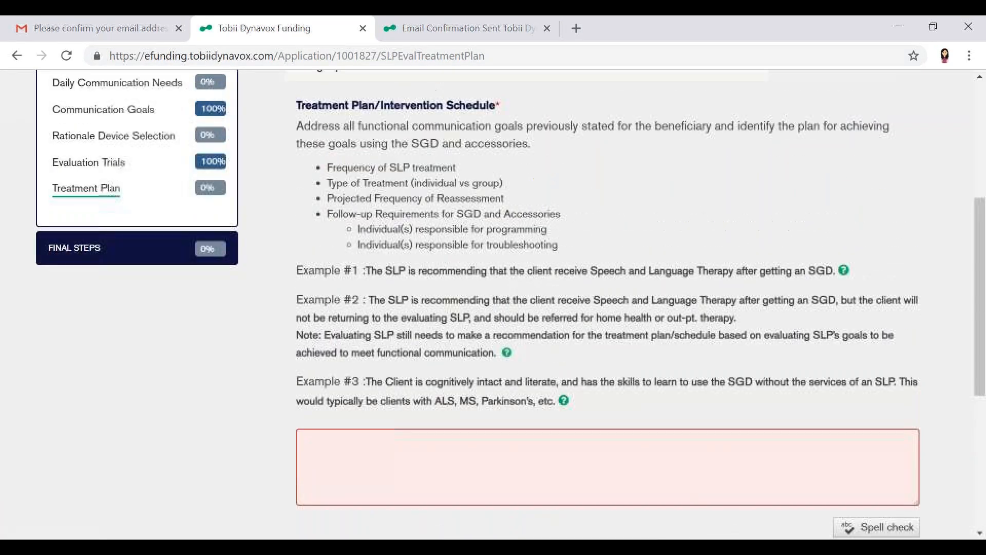
{"action": "scroll", "coordinate": [413, 182], "scroll_direction": "up", "scroll_amount": 1}
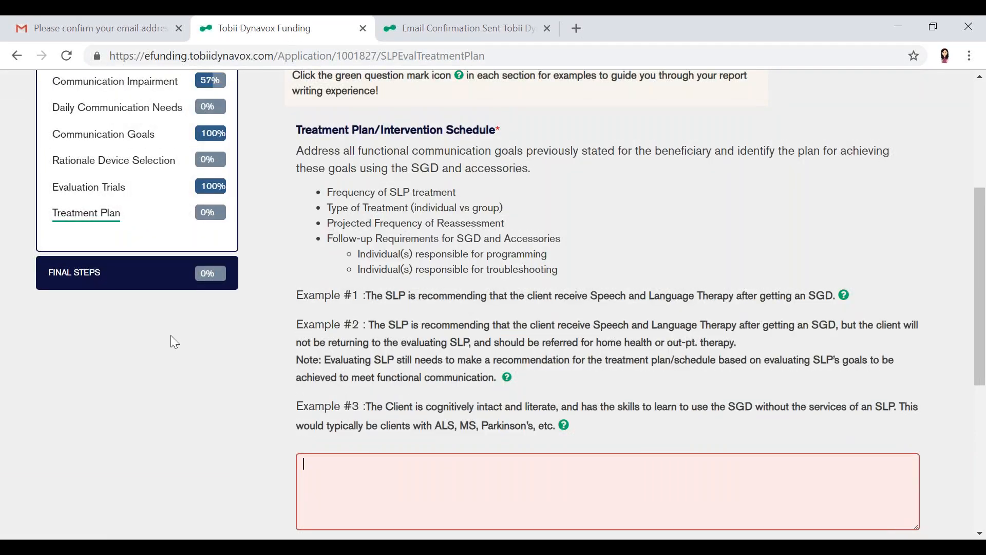
{"action": "left_click", "coordinate": [78, 275]}
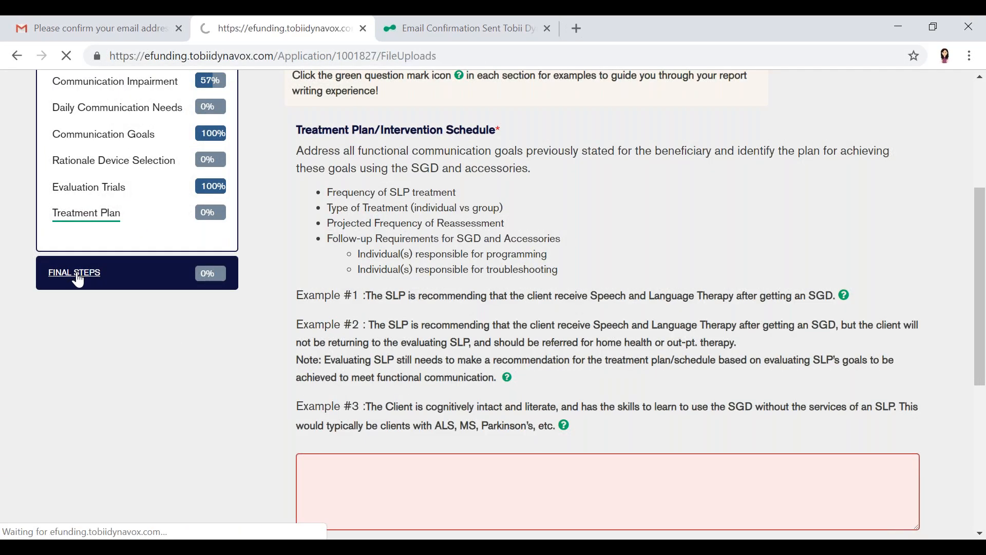
{"action": "scroll", "coordinate": [565, 417], "scroll_direction": "down", "scroll_amount": 3}
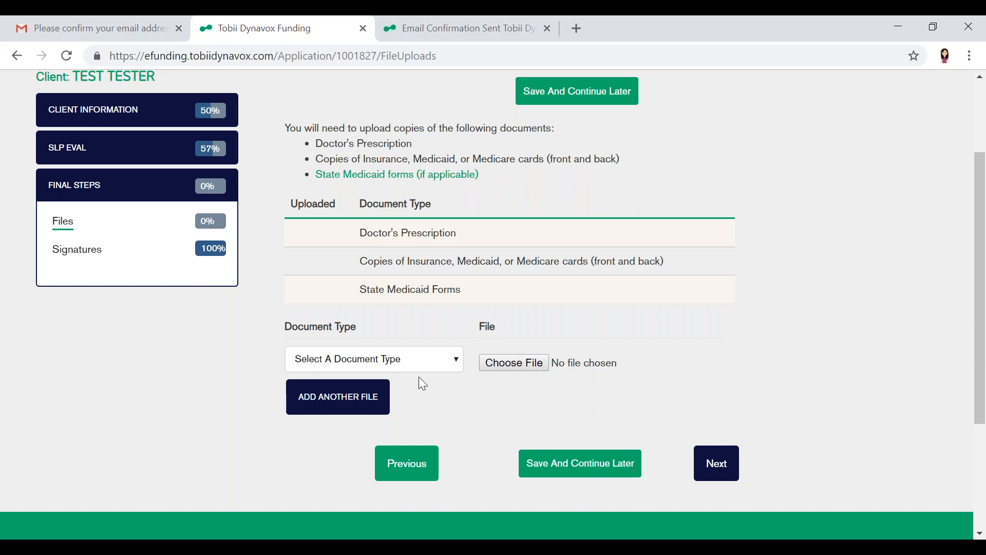
Choose Client Information Form as the upload's document type without attaching a file, and continue to the Signatures page
{"action": "left_click", "coordinate": [403, 360]}
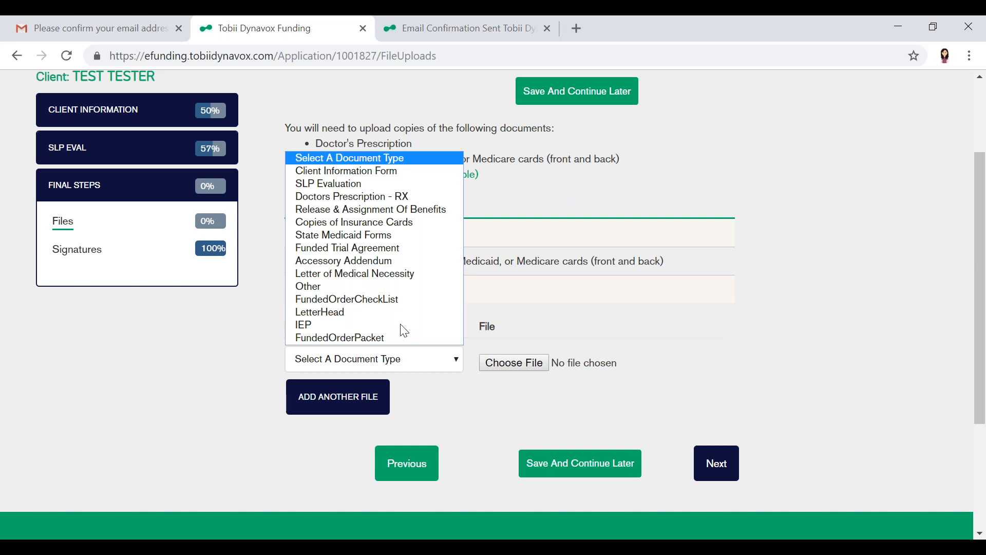
{"action": "left_click", "coordinate": [380, 171]}
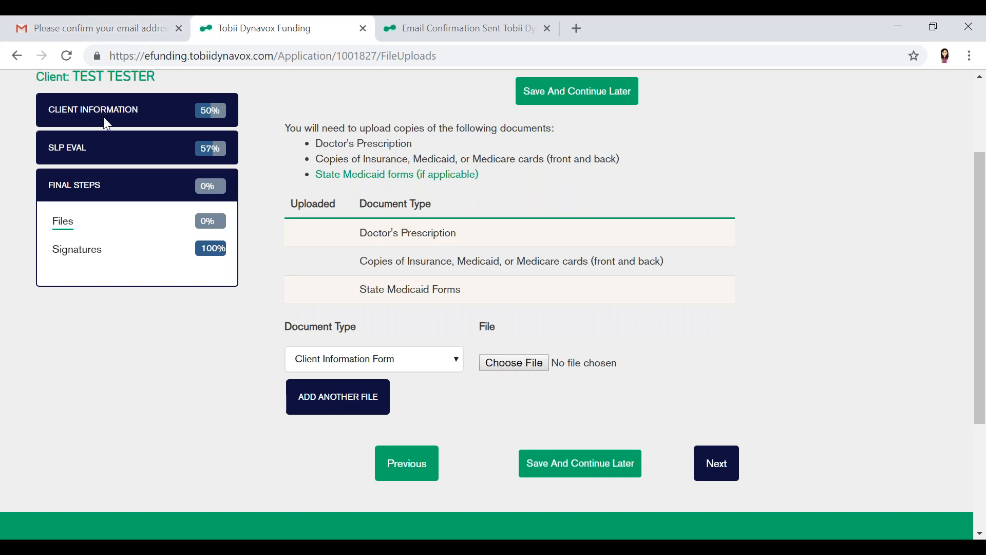
{"action": "scroll", "coordinate": [645, 430], "scroll_direction": "up", "scroll_amount": 3}
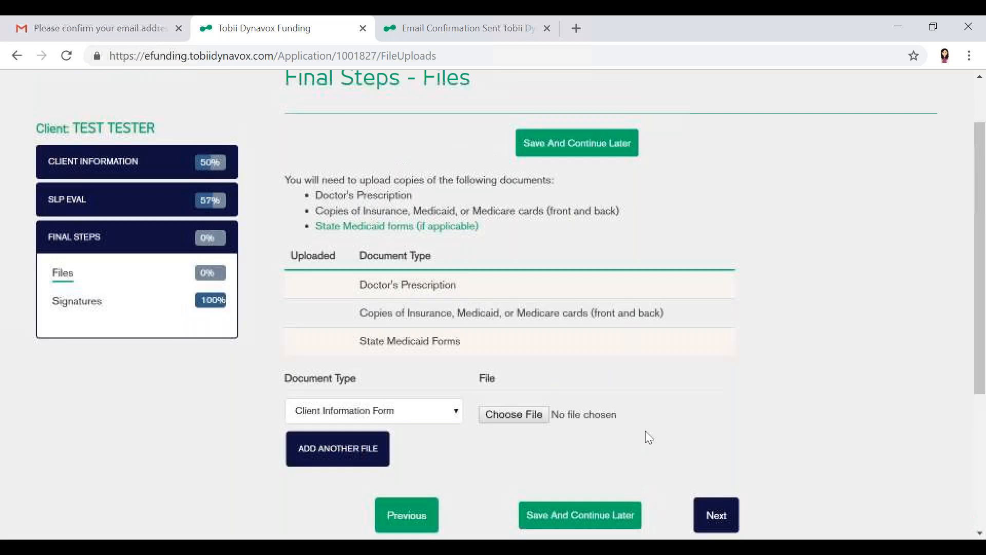
{"action": "scroll", "coordinate": [645, 431], "scroll_direction": "down", "scroll_amount": 1}
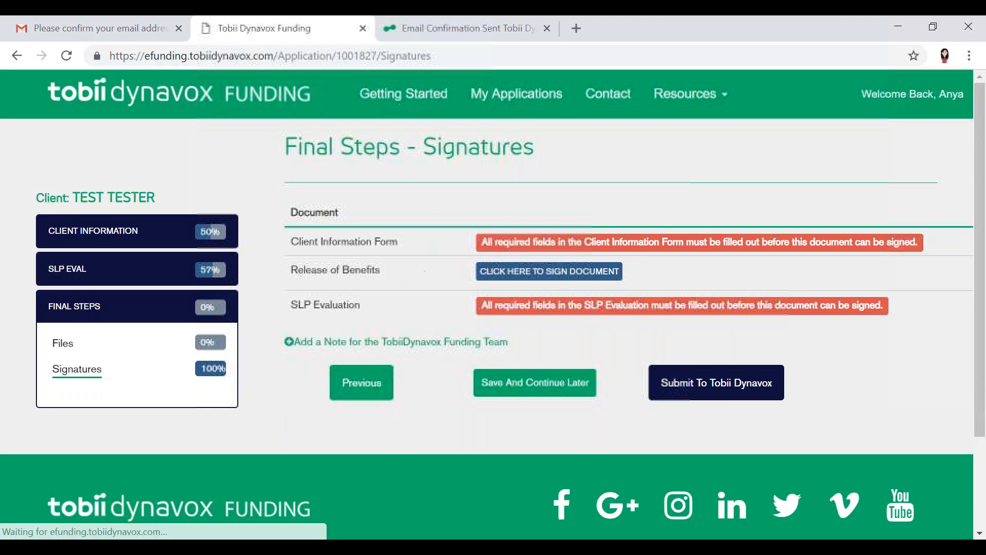
Review the documents requiring signatures, save the application to continue later, and acknowledge the save notice
{"action": "scroll", "coordinate": [525, 216], "scroll_direction": "down", "scroll_amount": 1}
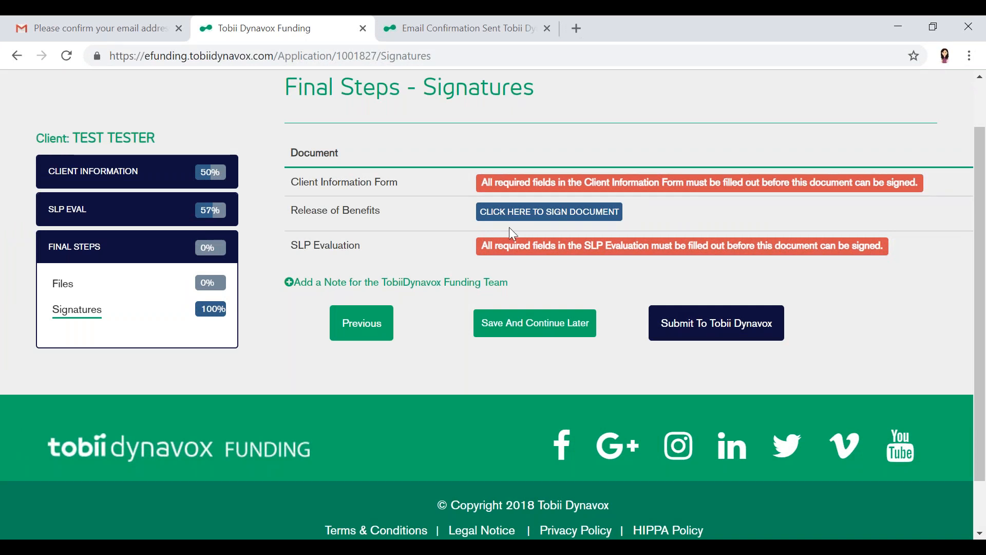
{"action": "scroll", "coordinate": [510, 226], "scroll_direction": "up", "scroll_amount": 1}
{"action": "left_click", "coordinate": [535, 382]}
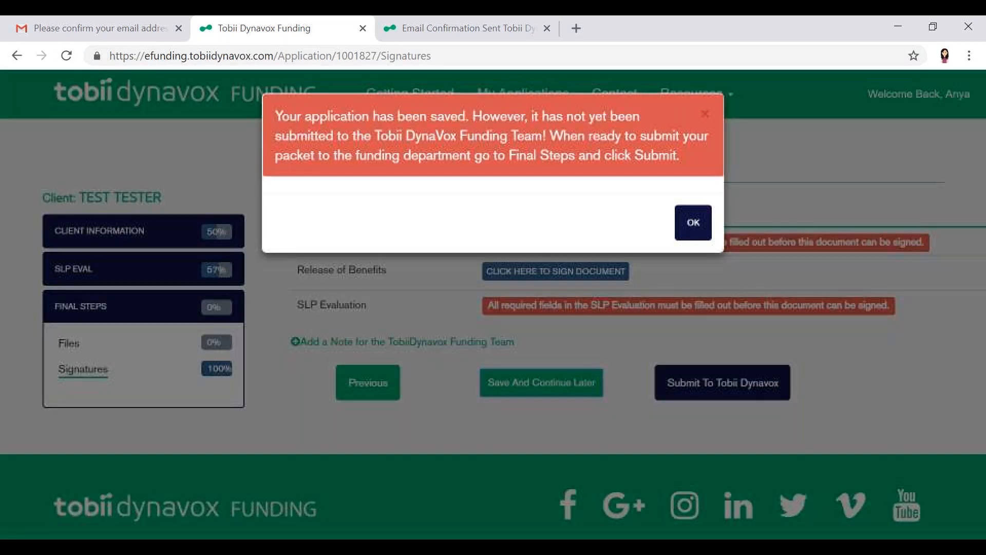
{"action": "left_click", "coordinate": [693, 222]}
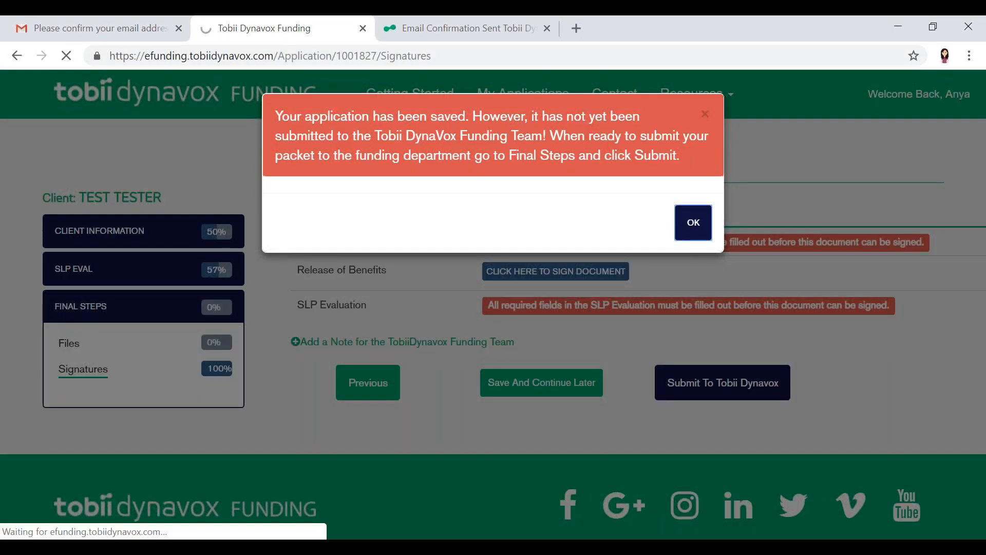